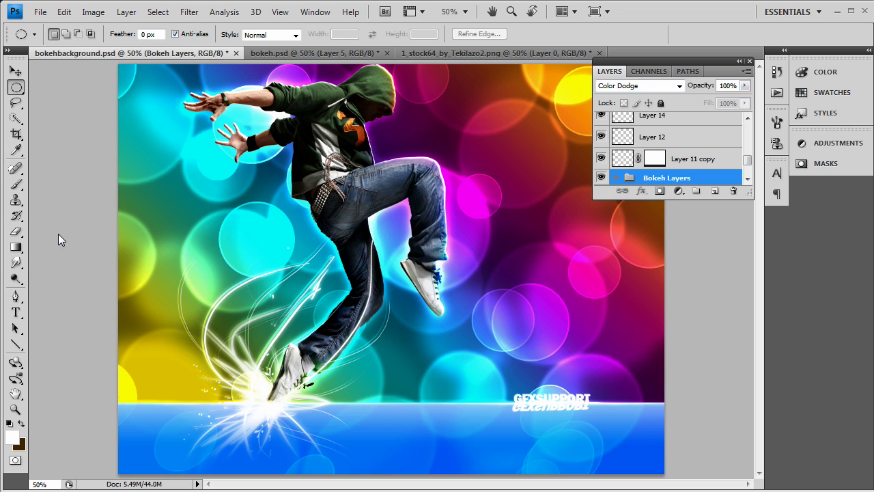
Step: Compare the finished bokehbackground.psd with bokeh.psd and pick out the dancer's layer in the finished composition
click(15, 71)
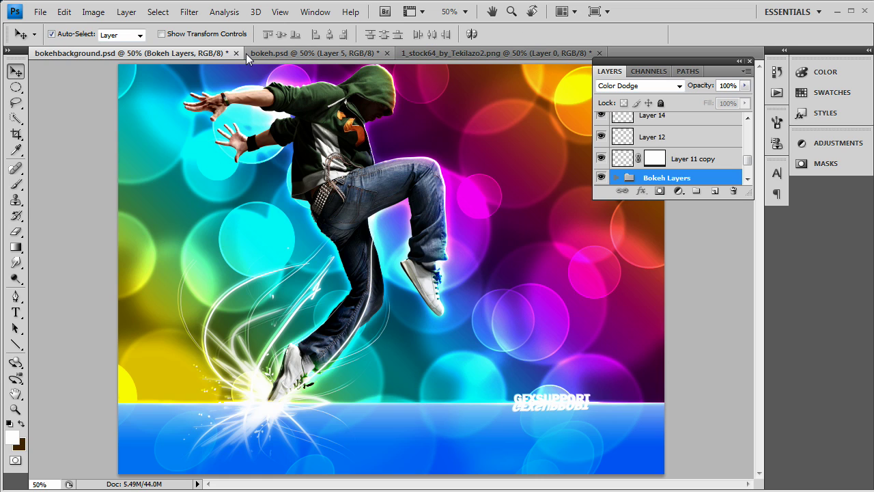
click(304, 54)
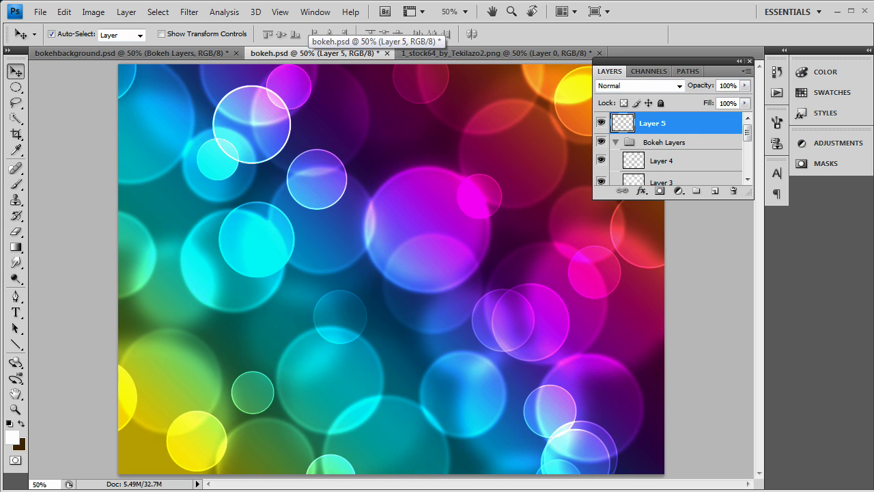
click(169, 51)
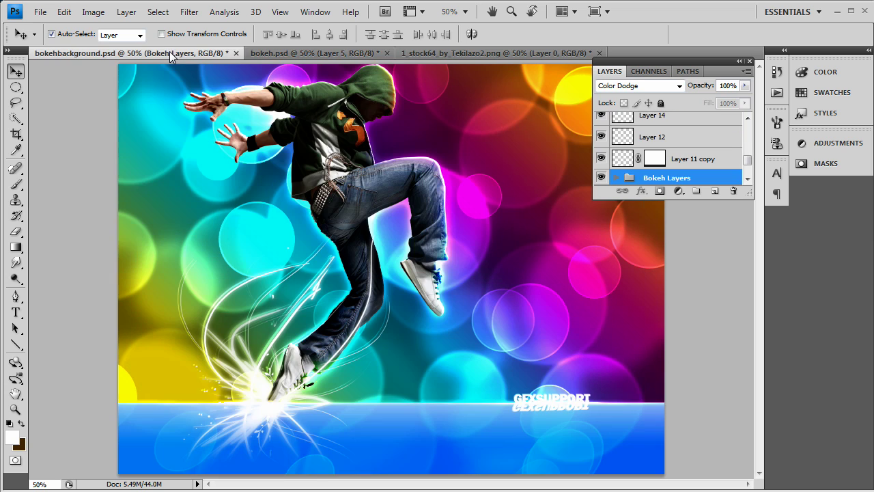
click(306, 184)
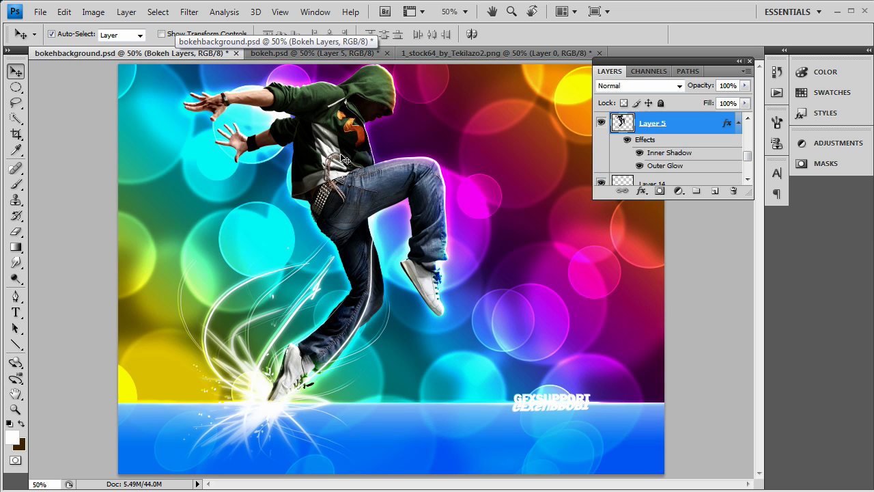
Step: Copy the dancer cutout from 1_stock64_by_Tekilazo2.png into bokeh.psd and delete the empty Layer 5
click(484, 53)
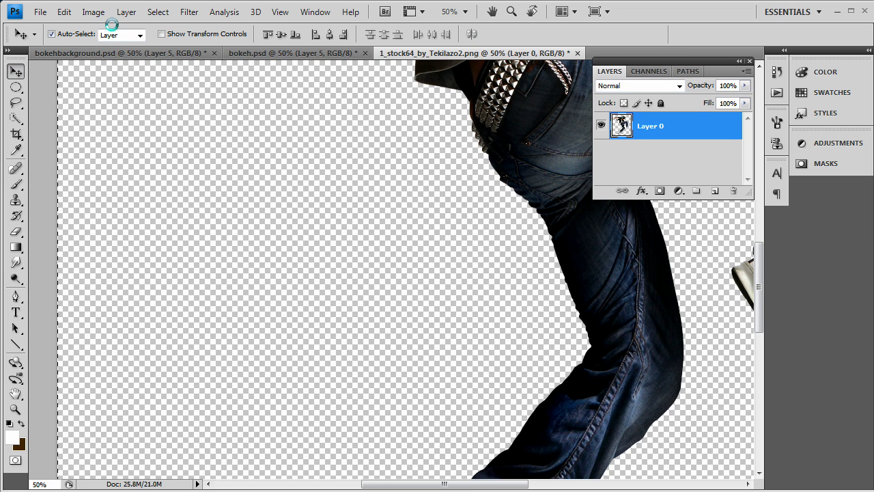
click(258, 53)
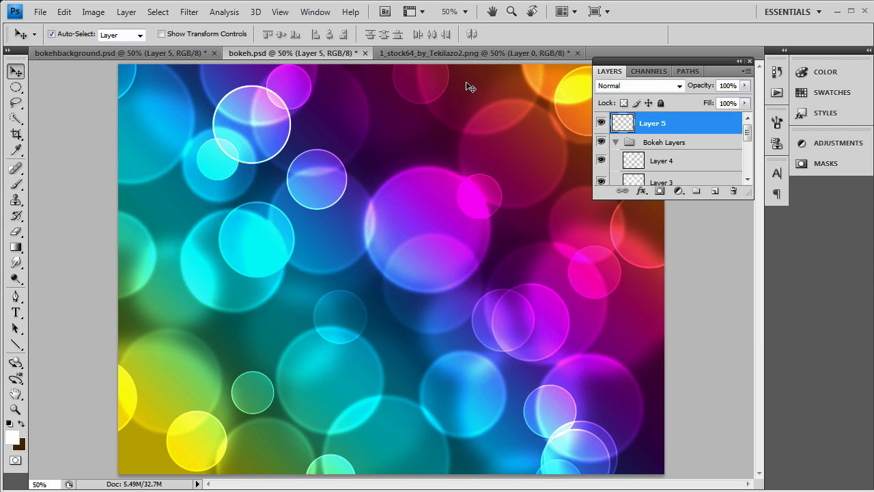
key(ctrl+v)
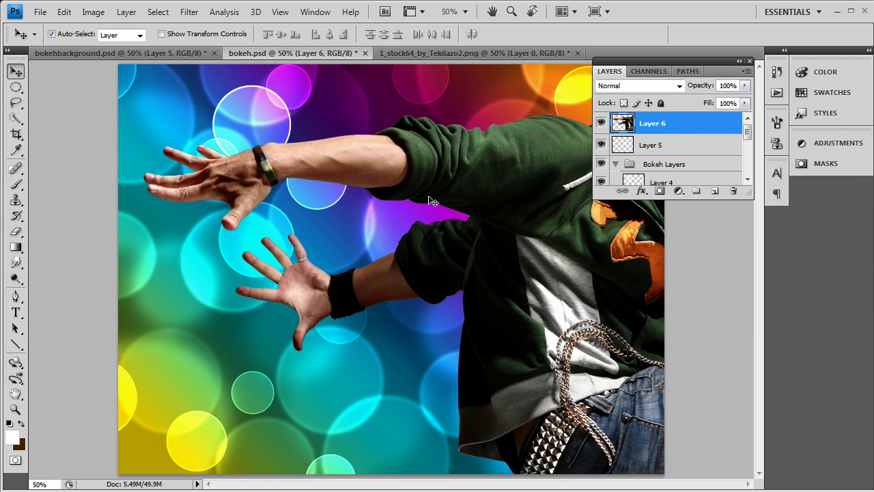
drag(667, 146, 733, 190)
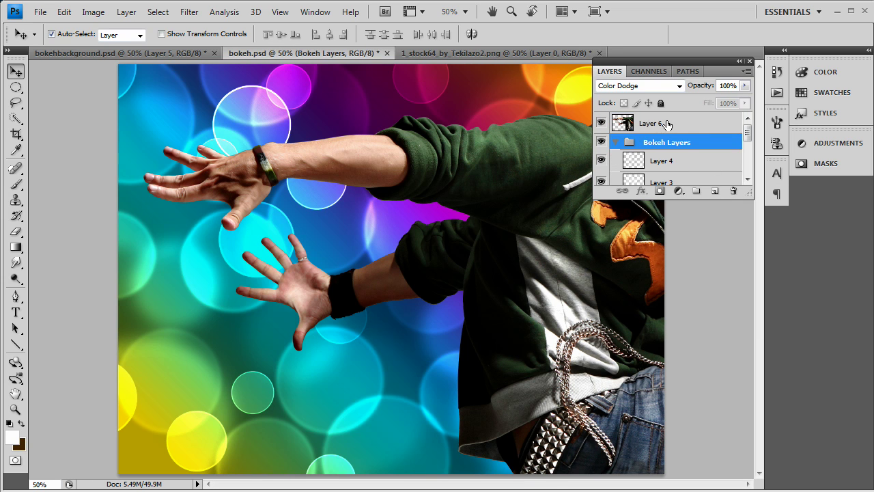
Step: Scale the dancer layer proportionally to 31.5% with Free Transform and place the whole figure left of centre on the bokeh background
click(667, 125)
click(64, 11)
click(94, 253)
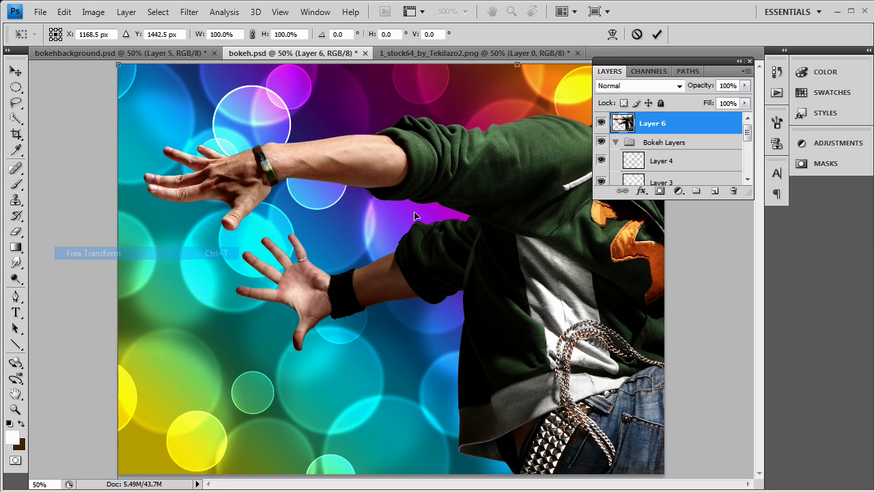
drag(118, 64, 437, 305)
drag(686, 416, 366, 149)
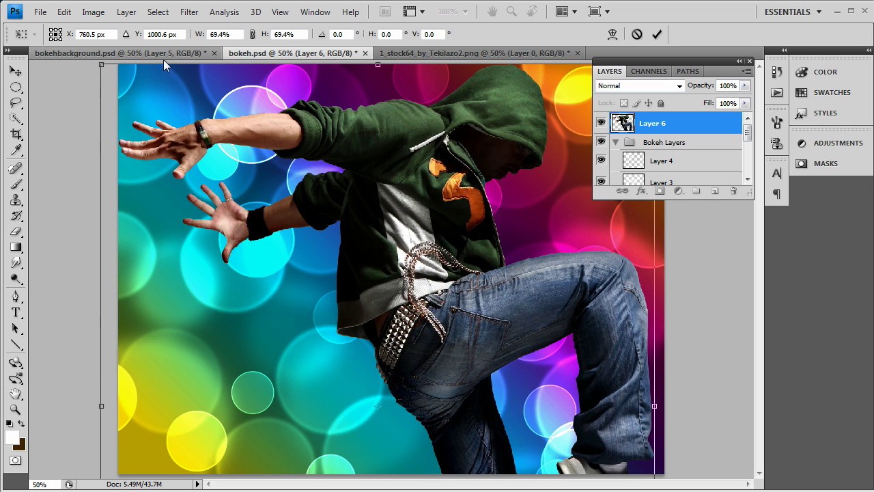
drag(108, 66, 274, 272)
drag(481, 330, 345, 141)
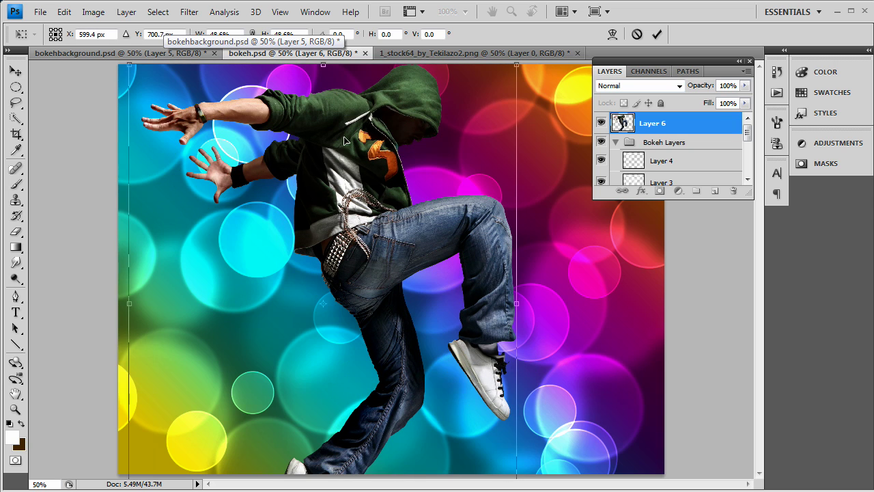
drag(127, 60, 208, 162)
drag(400, 313, 313, 192)
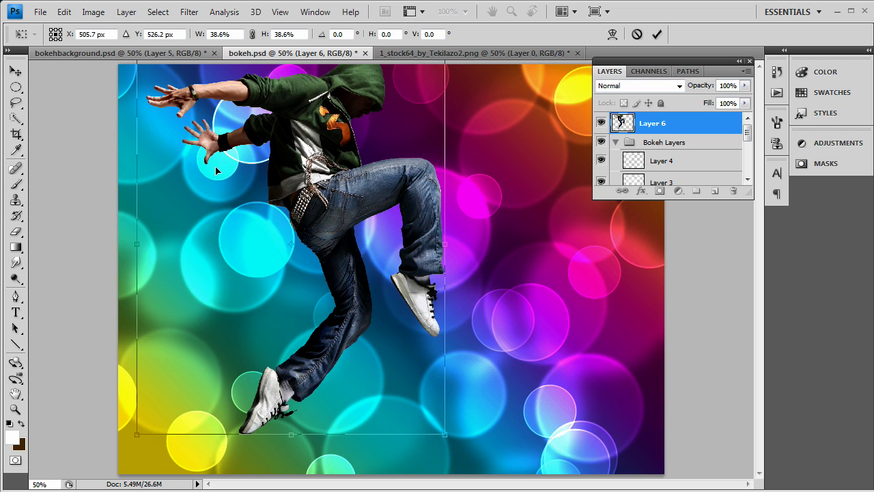
drag(137, 431, 194, 364)
drag(332, 111, 317, 141)
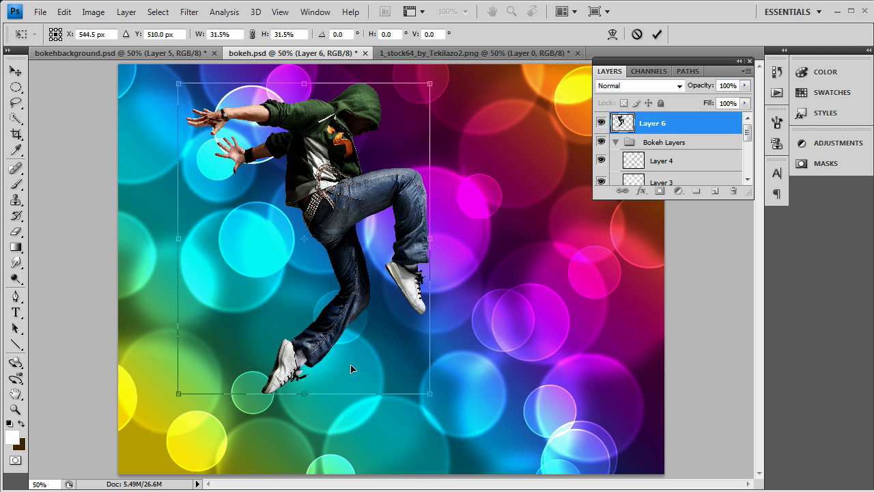
click(16, 73)
click(405, 201)
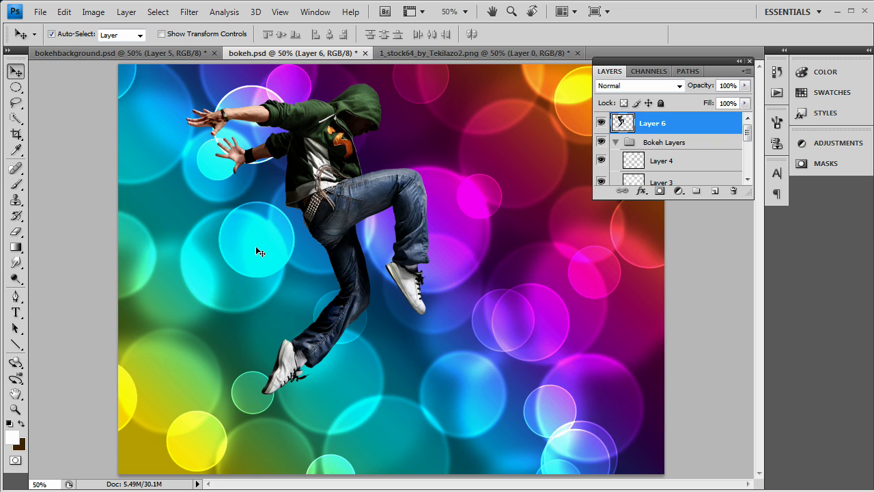
drag(331, 166, 327, 161)
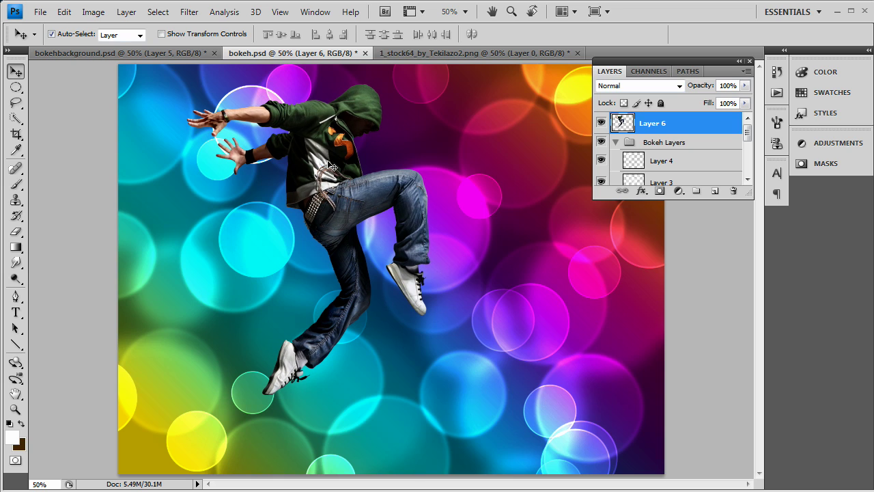
Step: Add an Outer Glow to the dancer layer with Color Dodge blending, grey colour 999999, 9% spread and 21 px size
right_click(652, 123)
click(655, 145)
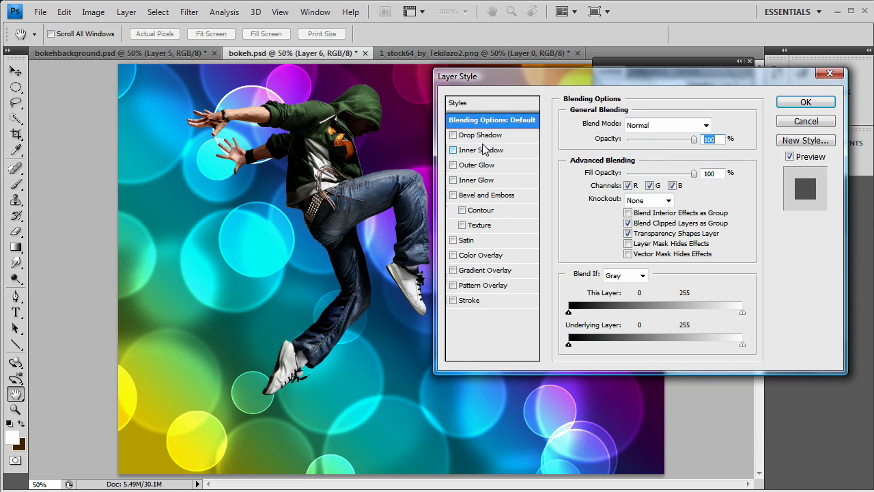
click(477, 166)
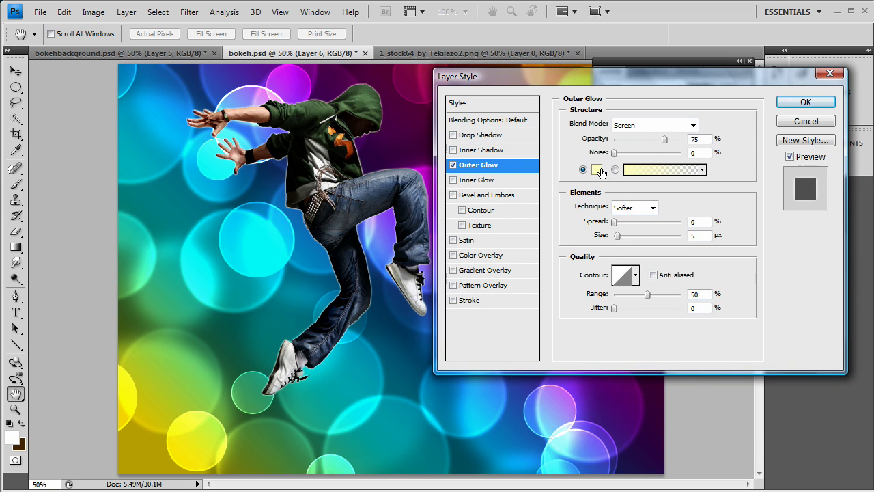
click(659, 126)
click(650, 271)
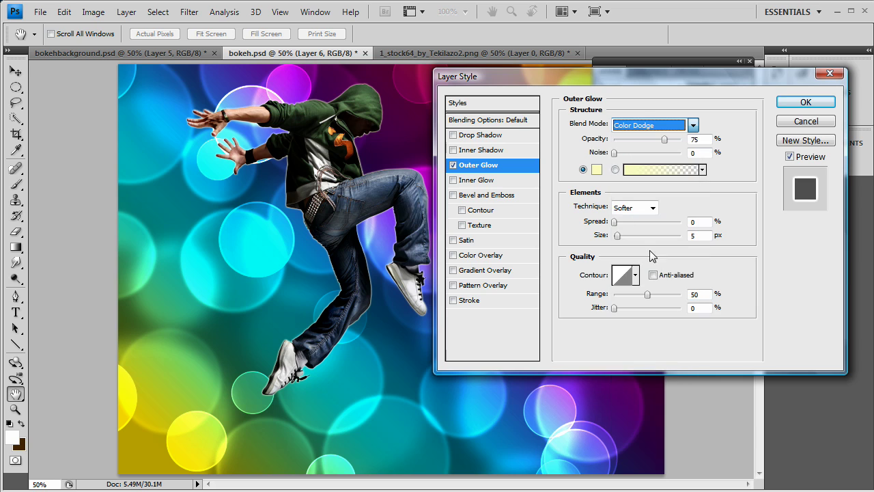
click(596, 170)
click(447, 204)
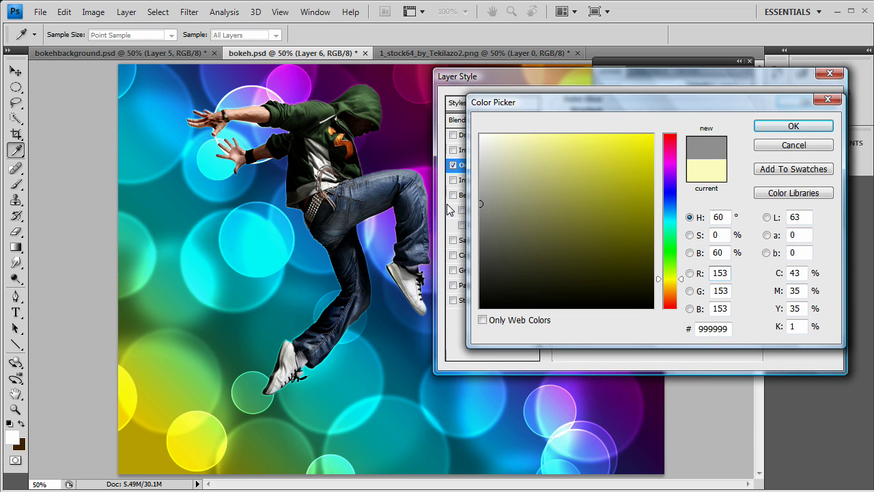
click(793, 127)
drag(617, 235, 619, 227)
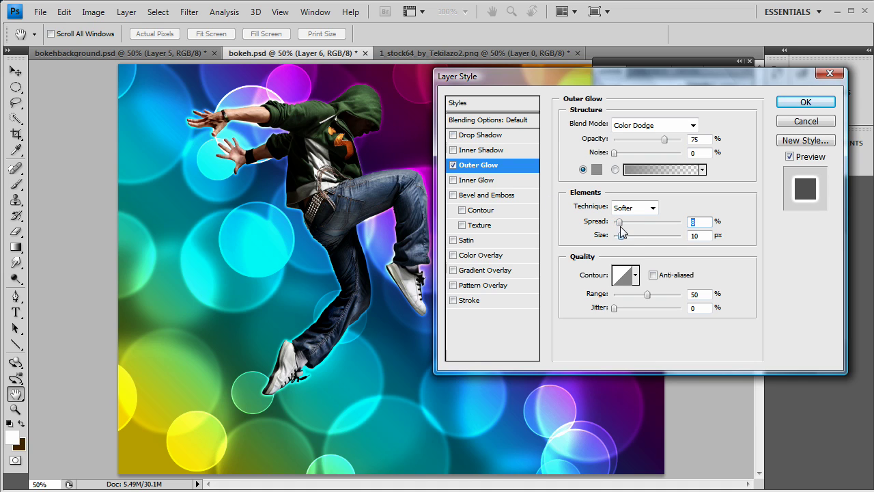
drag(621, 227, 624, 236)
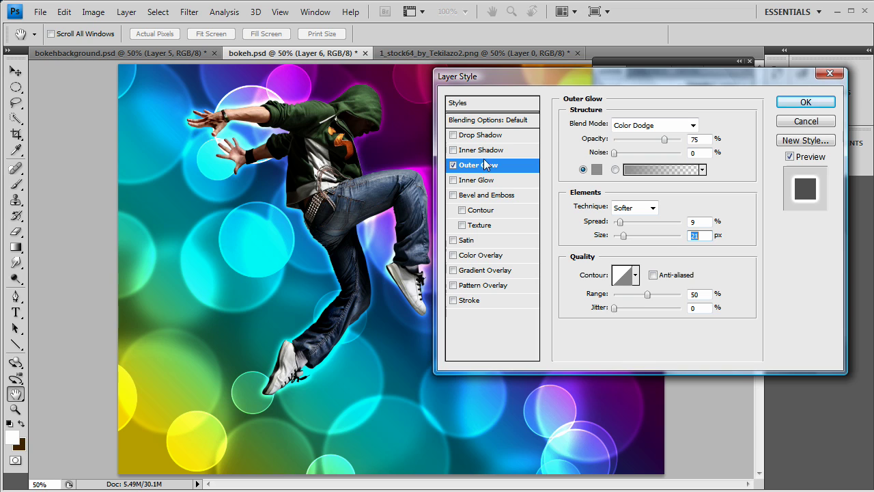
Step: Try adding a white Inner Glow to the dancer with the blend mode set to Color Dodge
click(481, 182)
click(652, 125)
click(631, 135)
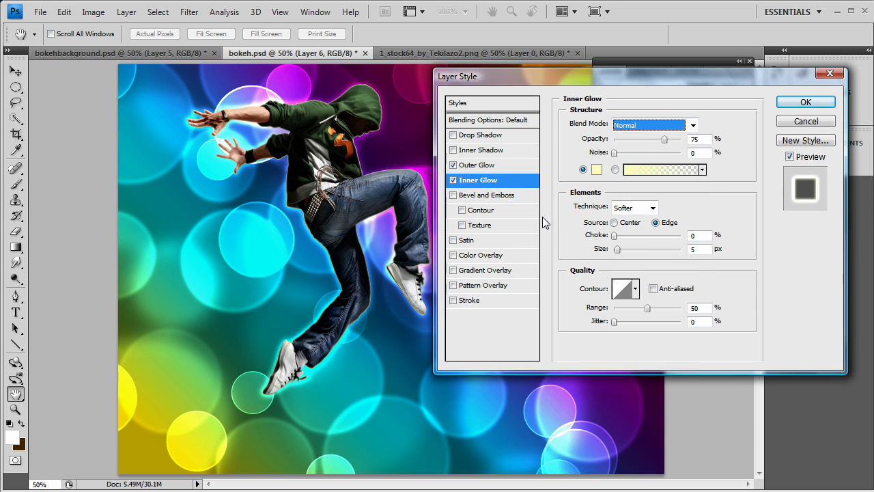
click(597, 169)
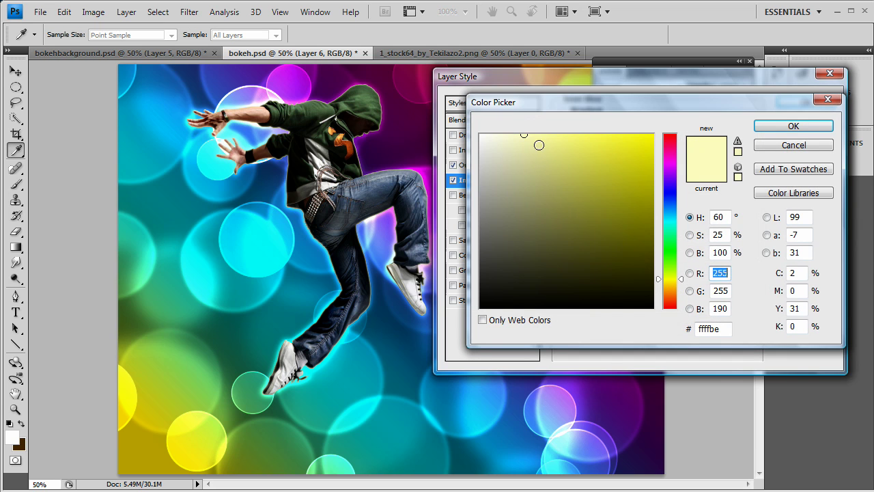
drag(539, 145, 405, 122)
click(762, 126)
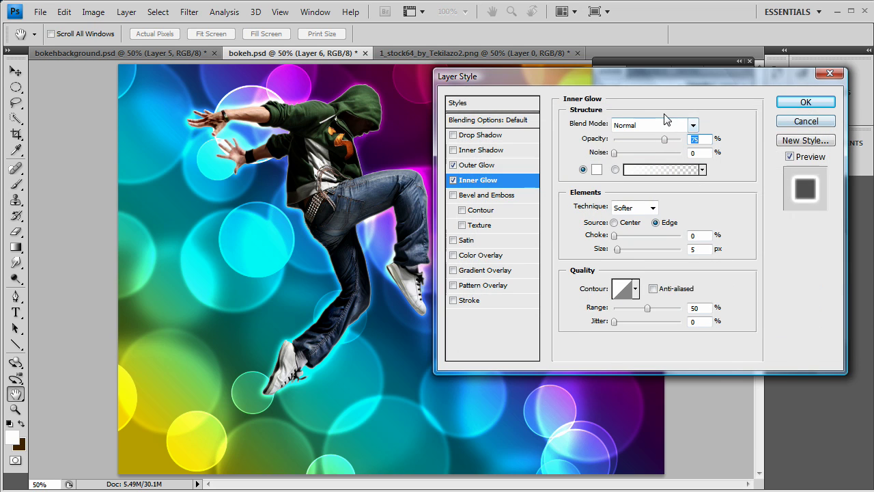
click(652, 125)
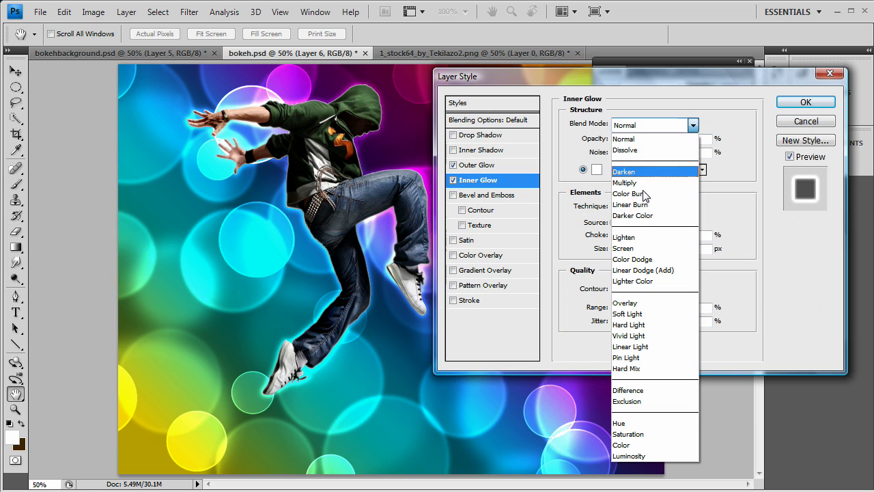
click(649, 263)
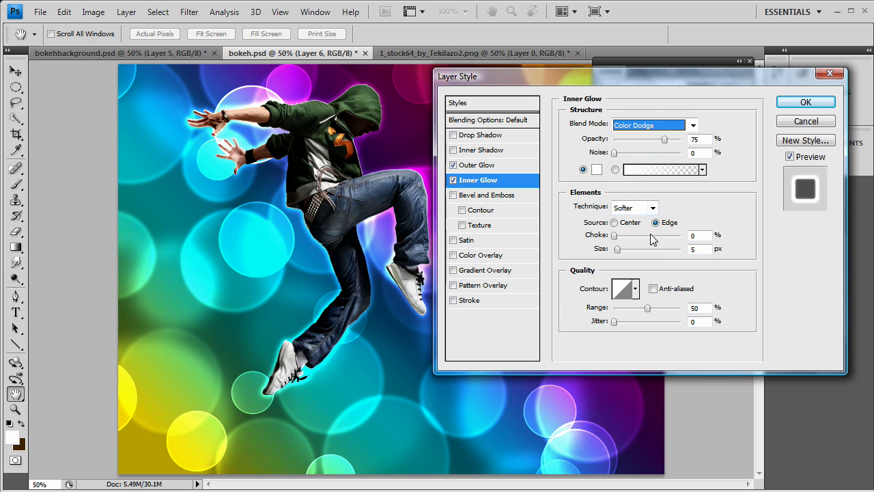
Step: Try an Inner Glow size of 9 px, compare the dancer with and without the glow, and disable it
click(619, 250)
drag(620, 250, 620, 249)
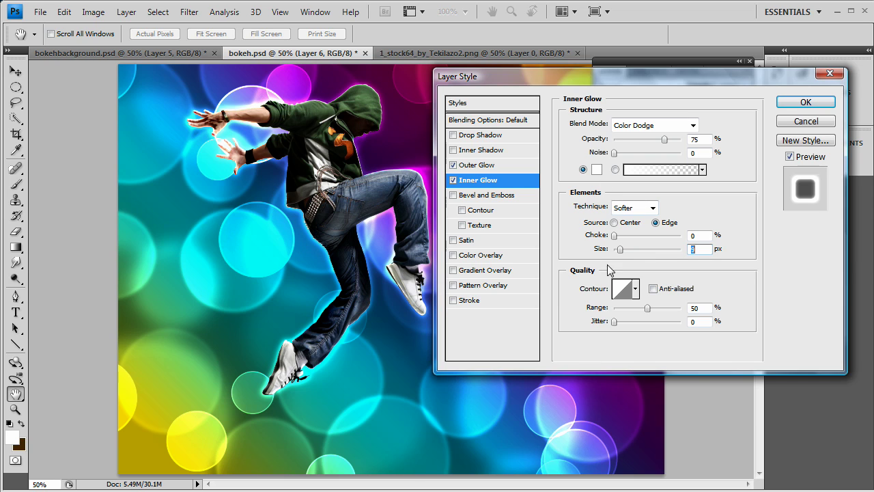
click(453, 180)
click(452, 180)
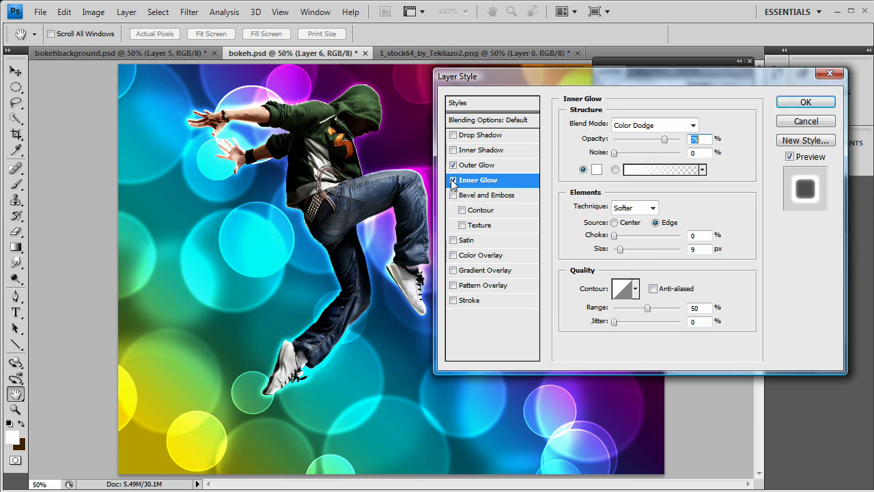
mouse_move(620, 249)
mouse_down()
mouse_move(648, 250)
mouse_move(623, 250)
mouse_up()
click(453, 180)
Step: Enable an Inner Shadow on the dancer layer and change its colour to white
click(453, 150)
click(477, 150)
click(694, 124)
click(480, 135)
click(792, 127)
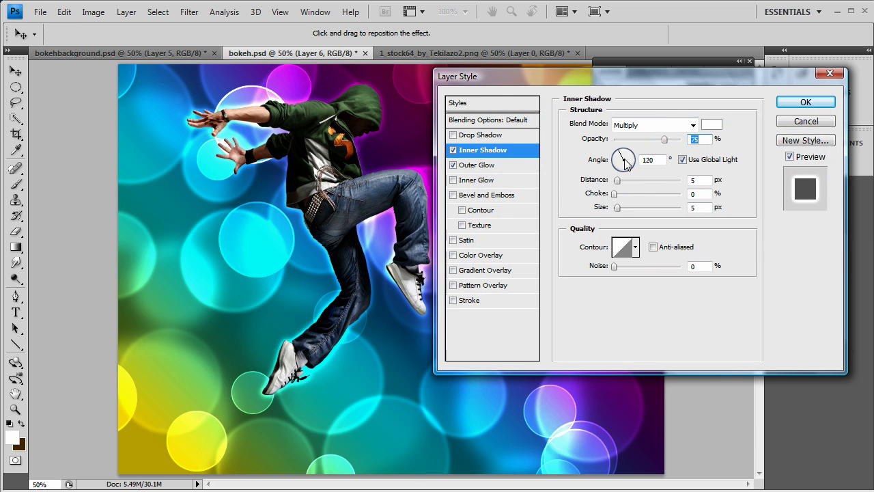
Step: Set the Inner Shadow to Color Dodge with a 4° angle, 8 px distance and 8 px size, and apply the layer styles
click(627, 125)
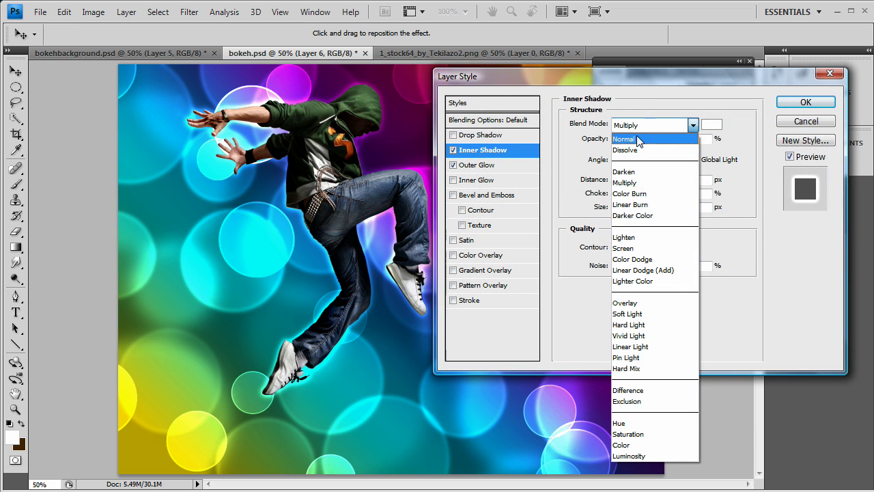
click(643, 259)
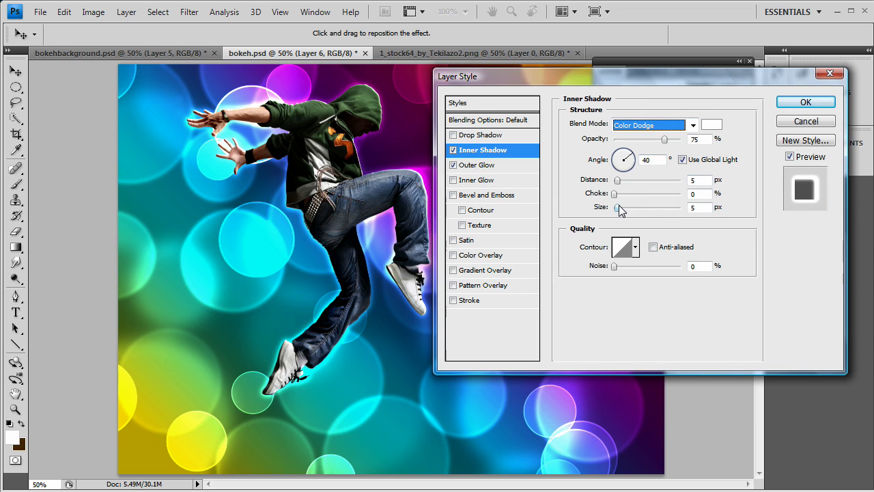
drag(618, 206, 620, 185)
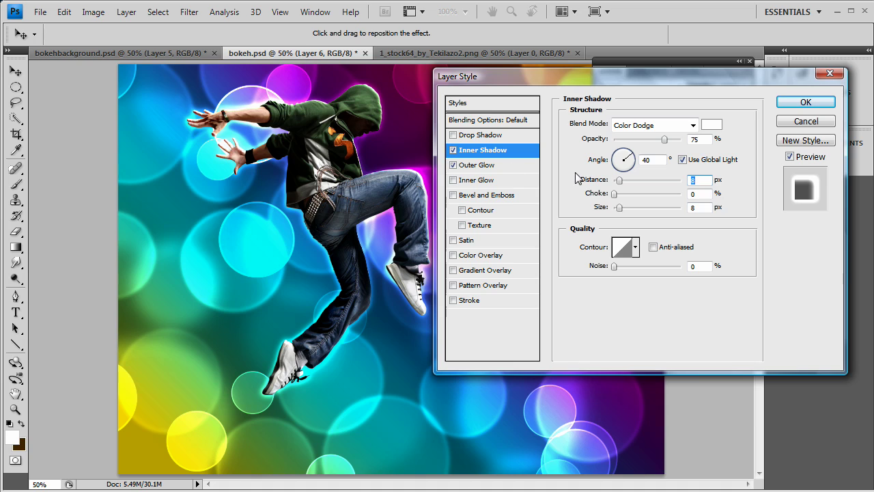
drag(630, 161, 634, 164)
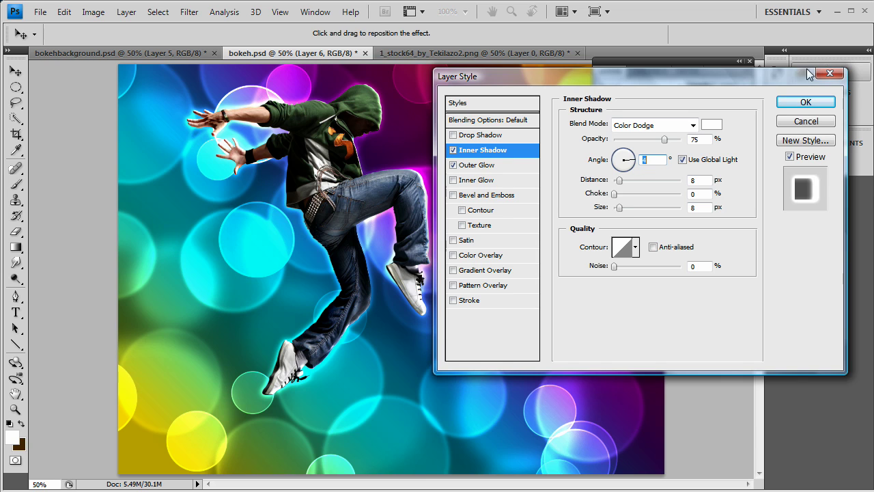
click(806, 101)
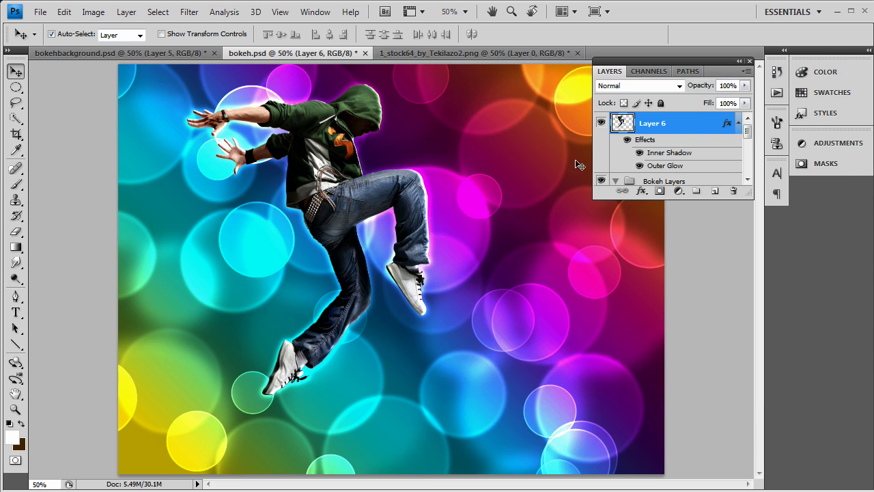
scroll(714, 160, down, 3)
scroll(713, 161, up, 2)
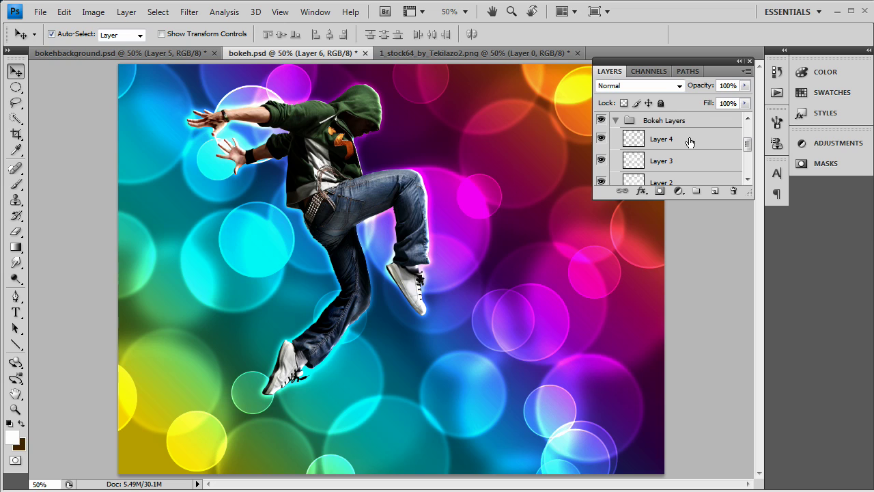
Step: Merge Layer 4, Layer 3 and Layer 2 inside the Bokeh Layers group into one layer
click(690, 140)
shift+click(682, 179)
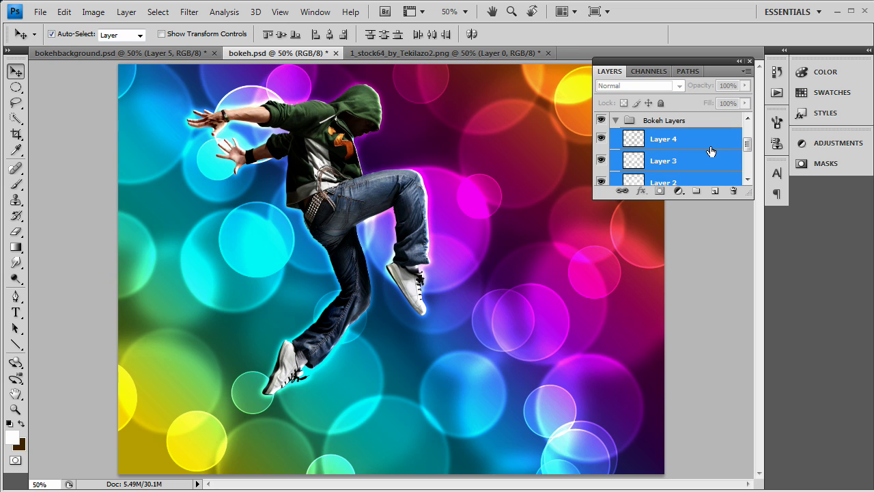
click(711, 151)
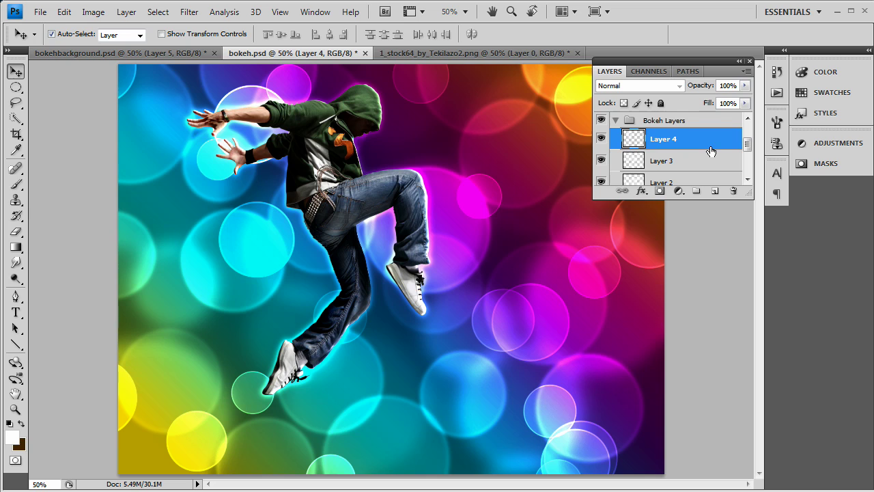
shift+click(678, 181)
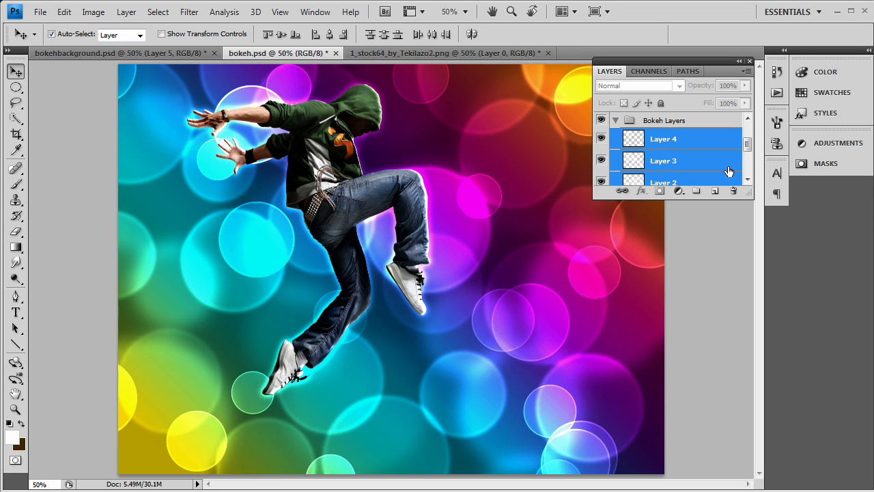
key(ctrl+e)
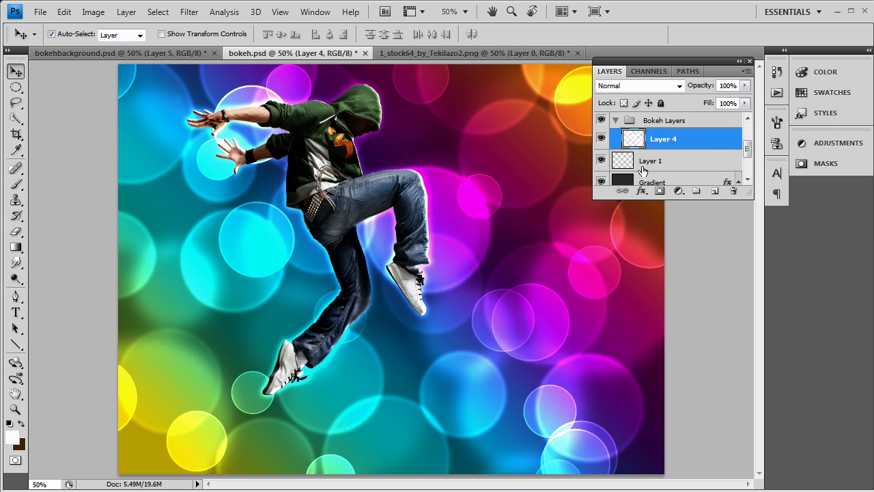
Step: Cut the full-width strip below the dancer's foot from the merged bokeh layer and delete the same strip from the Gradient layer
drag(15, 90, 62, 86)
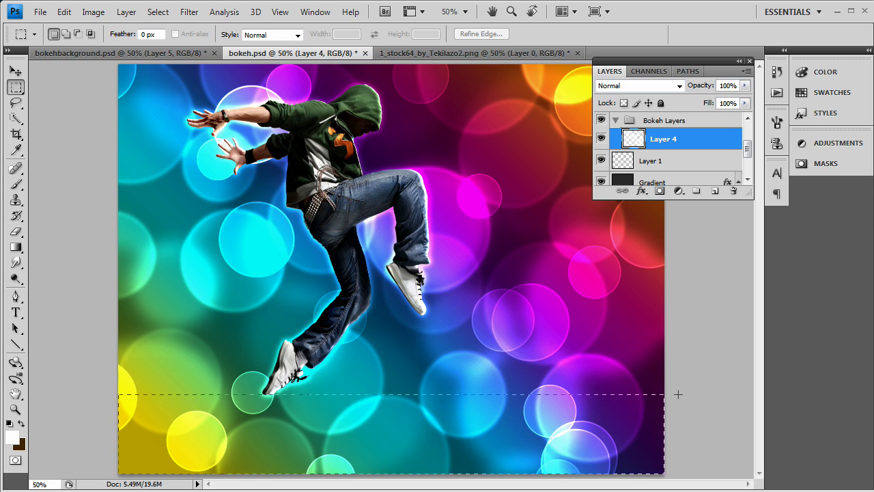
drag(677, 395, 676, 395)
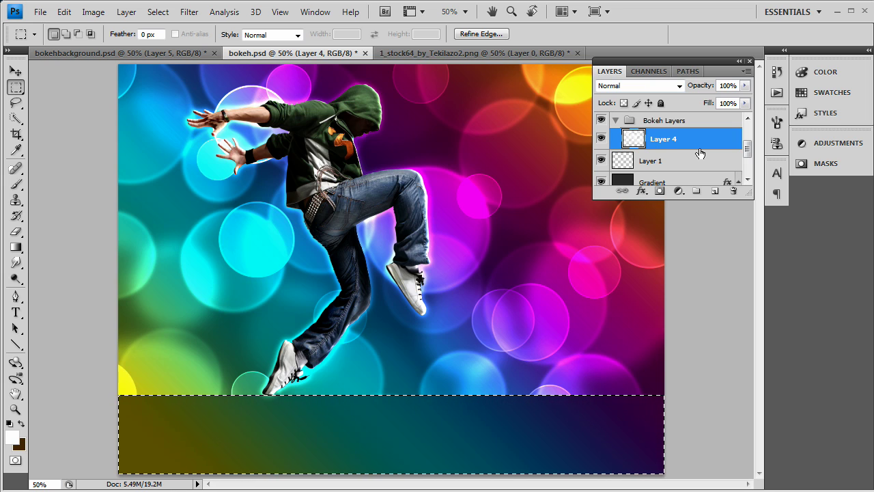
scroll(700, 154, down, 2)
click(673, 126)
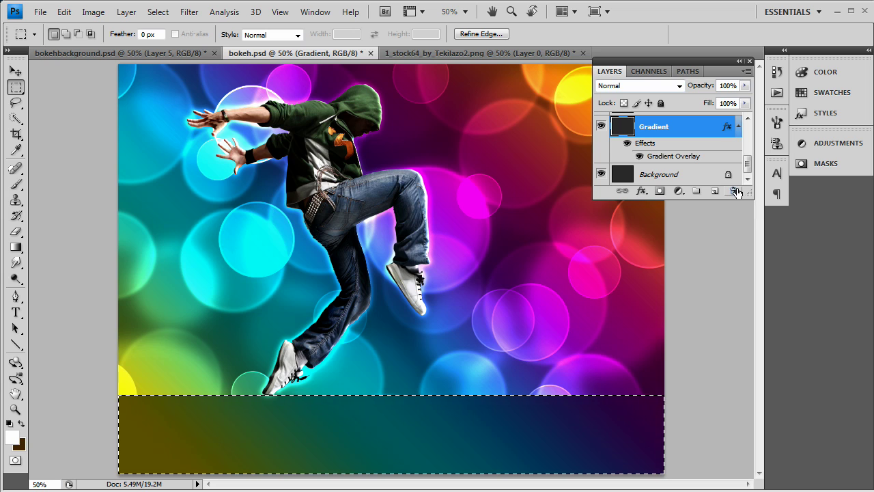
key(Delete)
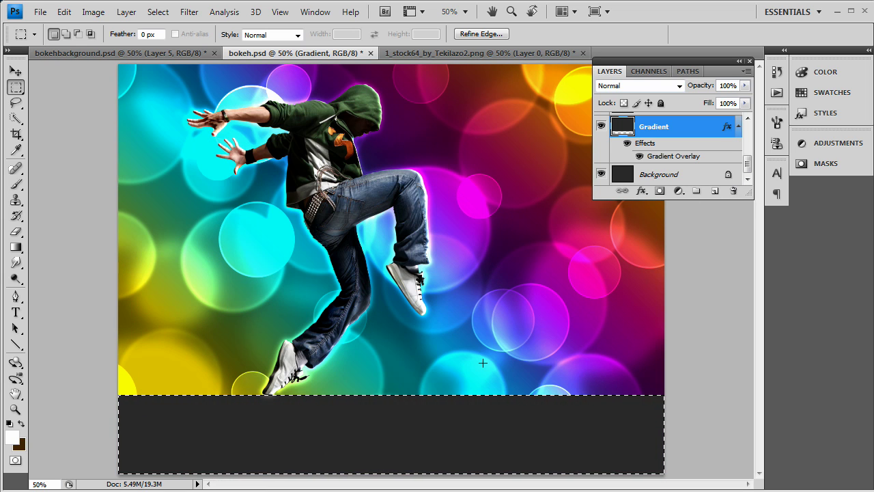
Step: Paste the cut bokeh strip above Layer 4 and nudge it left until it lines up with the canvas edge
scroll(675, 163, up, 2)
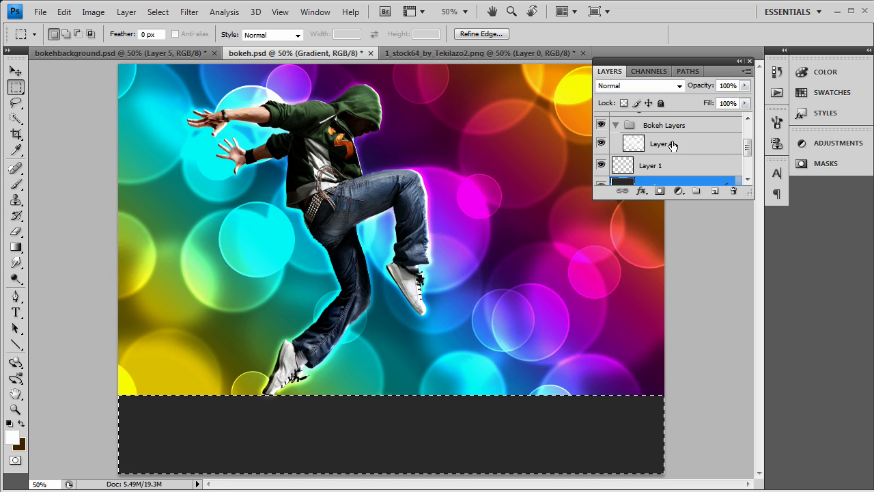
click(668, 145)
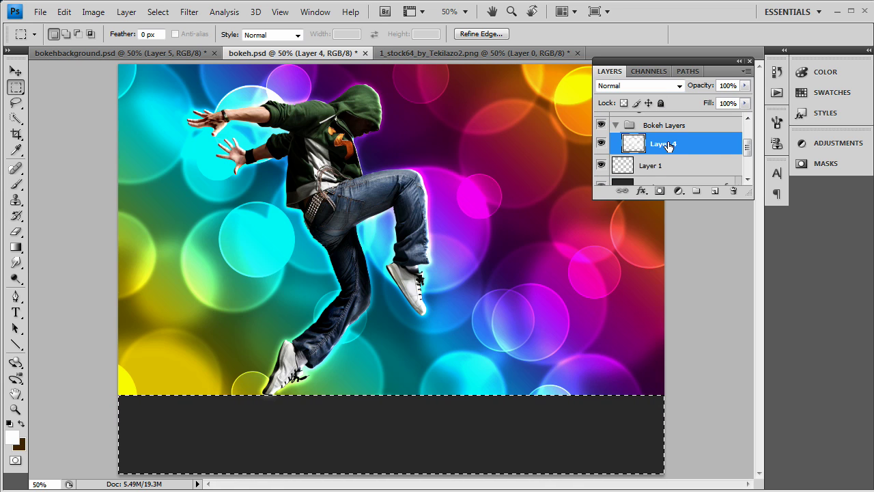
key(ctrl+v)
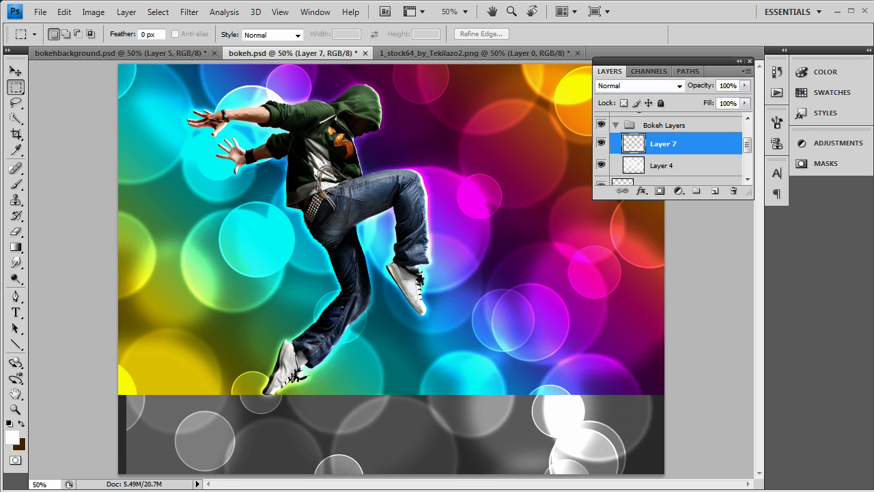
click(9, 76)
key(Left)
key(Left)
key(Left)
key(Left)
key(Left)
key(Left)
key(Left)
key(Left)
key(Left)
key(Left)
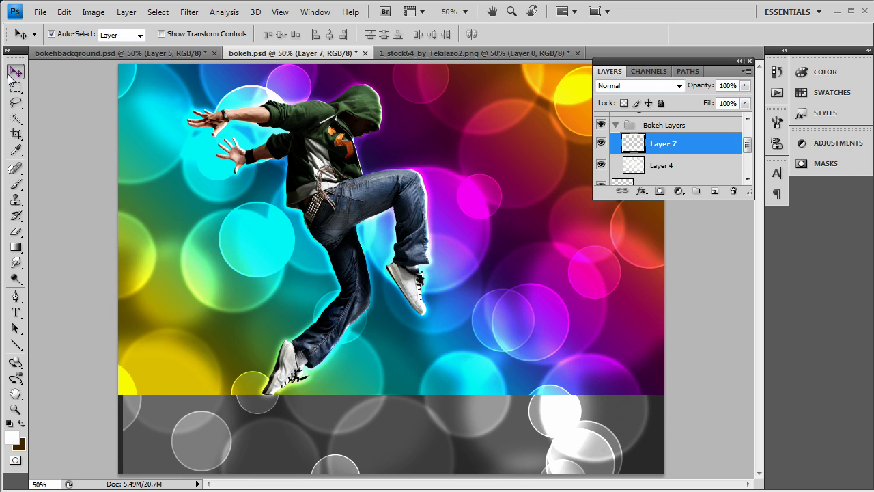
key(Left)
key(Left)
key(Left)
key(Left)
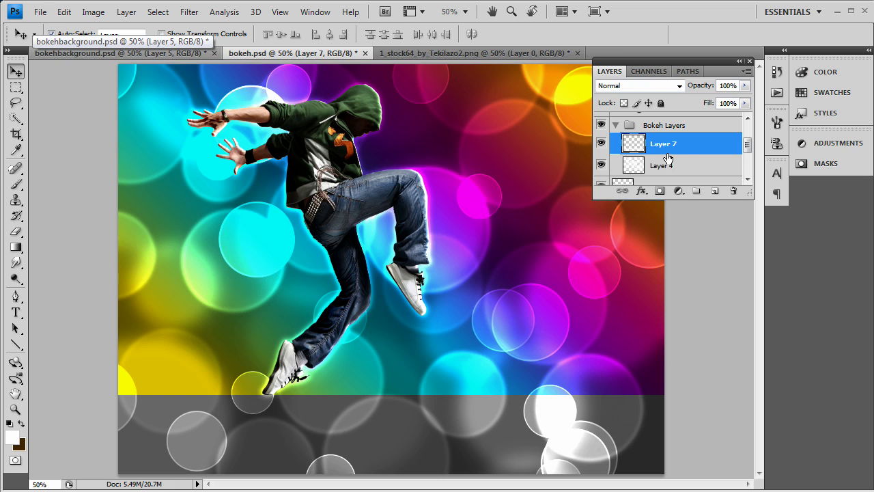
Step: Add a new layer above the Background and marquee-select the full-width floor strip below the dancer's foot
scroll(668, 159, down, 5)
click(672, 175)
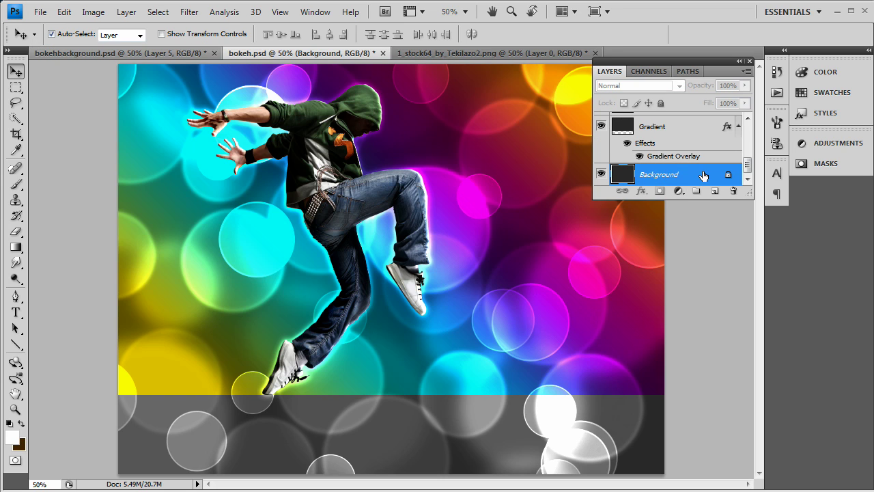
click(714, 191)
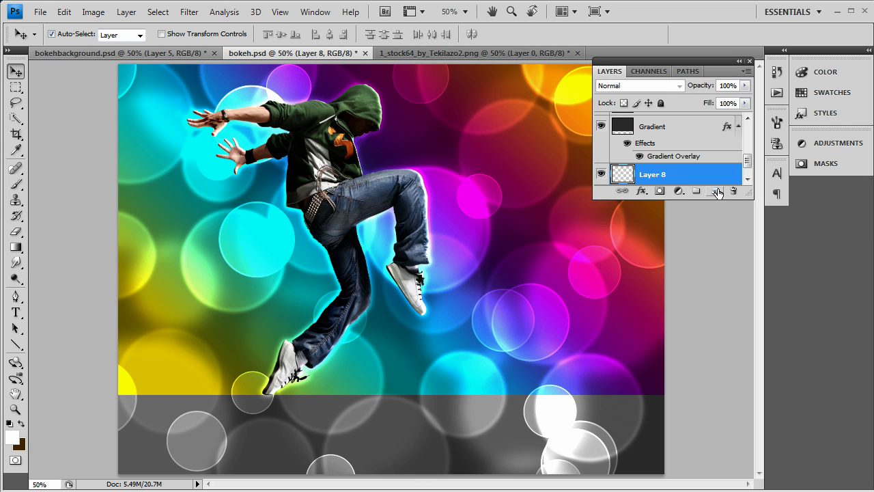
click(16, 87)
drag(456, 438, 687, 398)
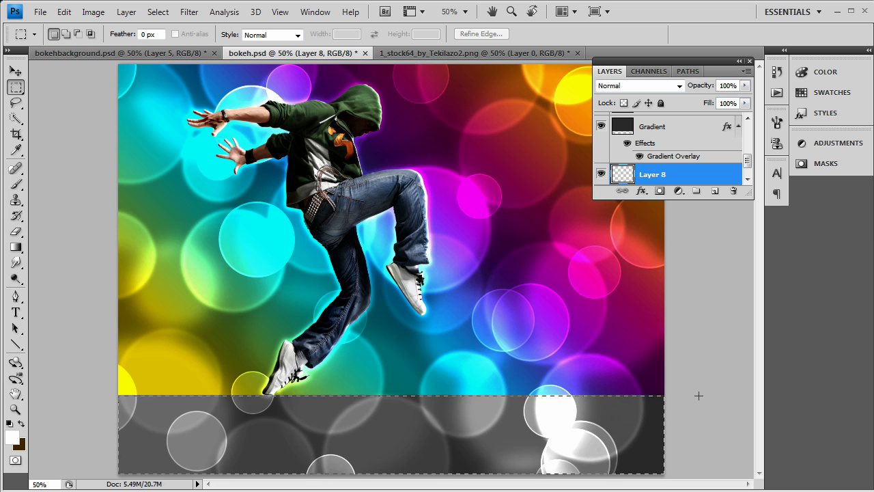
Step: Set the foreground colour to blue 005aff, fill the selected floor strip with the Paint Bucket, and deselect
drag(20, 254, 66, 263)
click(12, 435)
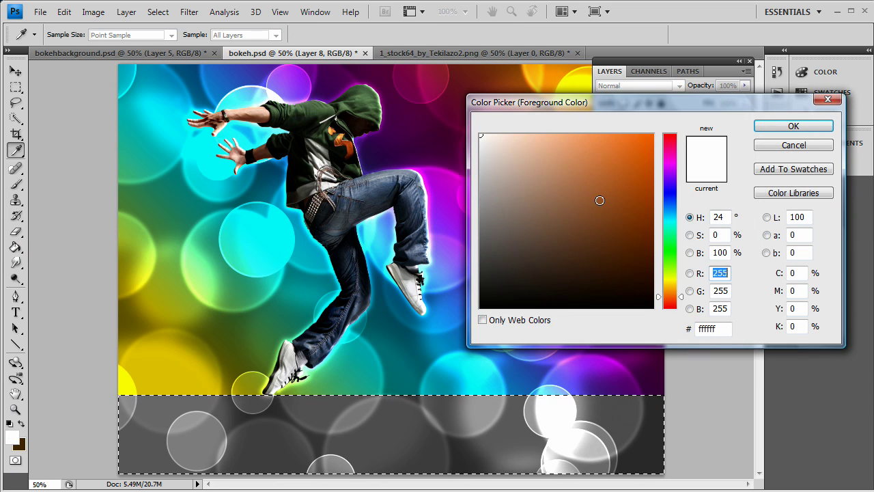
click(670, 202)
click(603, 242)
click(653, 135)
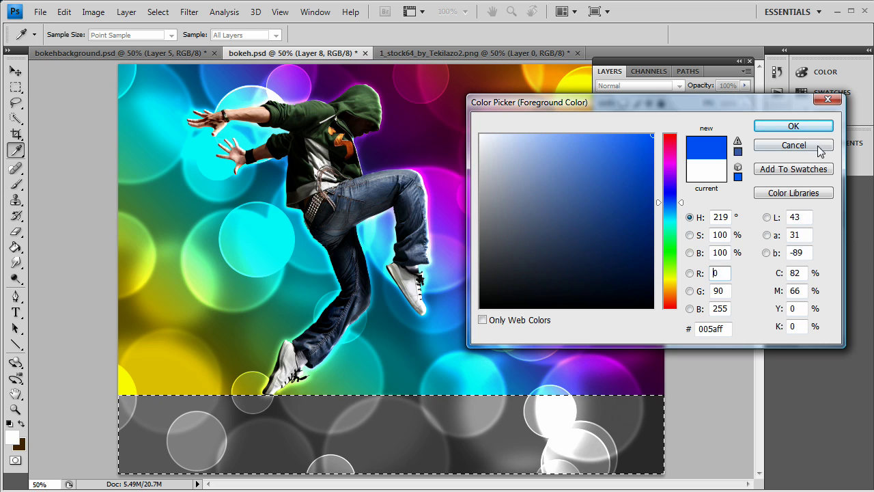
click(794, 126)
click(326, 397)
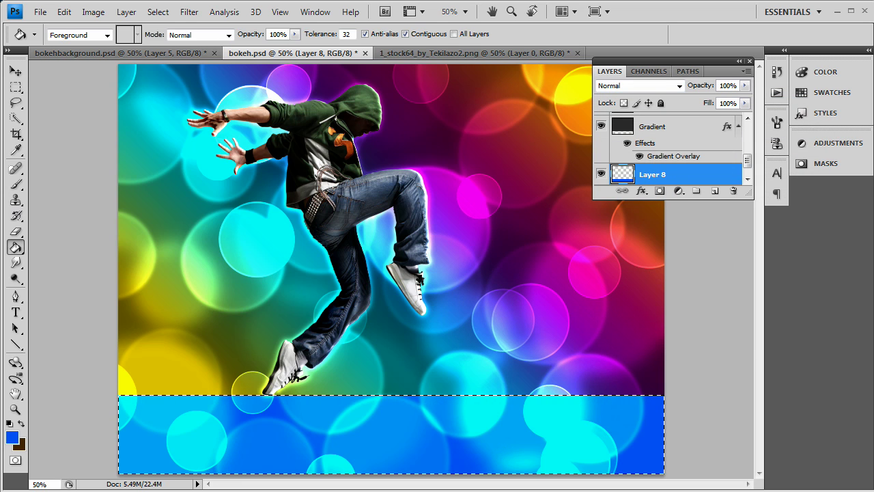
click(16, 87)
key(ctrl+d)
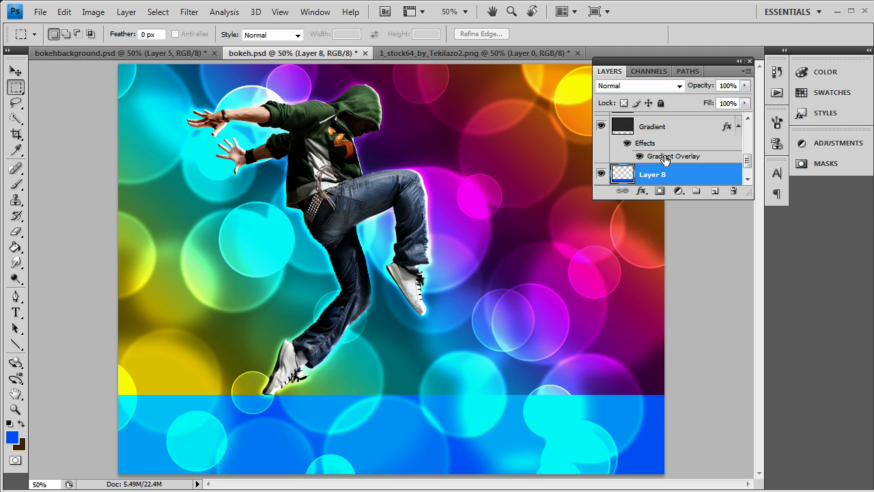
scroll(666, 160, up, 5)
scroll(671, 154, down, 2)
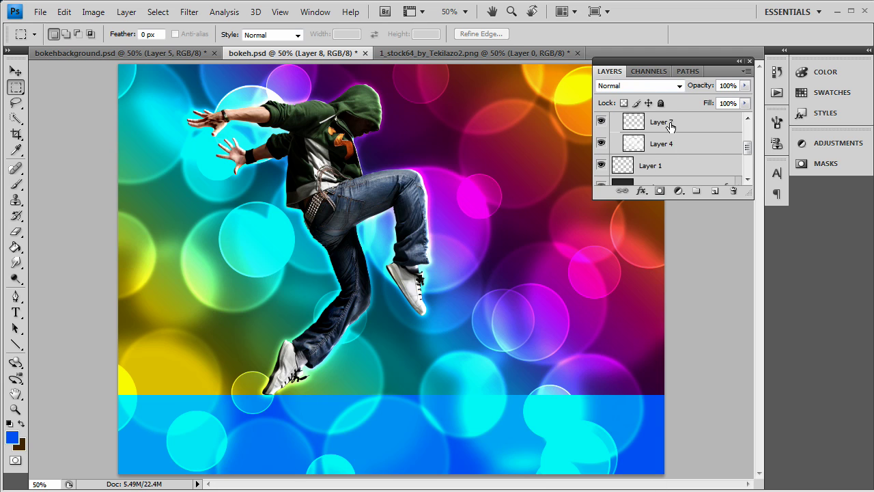
click(671, 127)
click(671, 155)
click(671, 127)
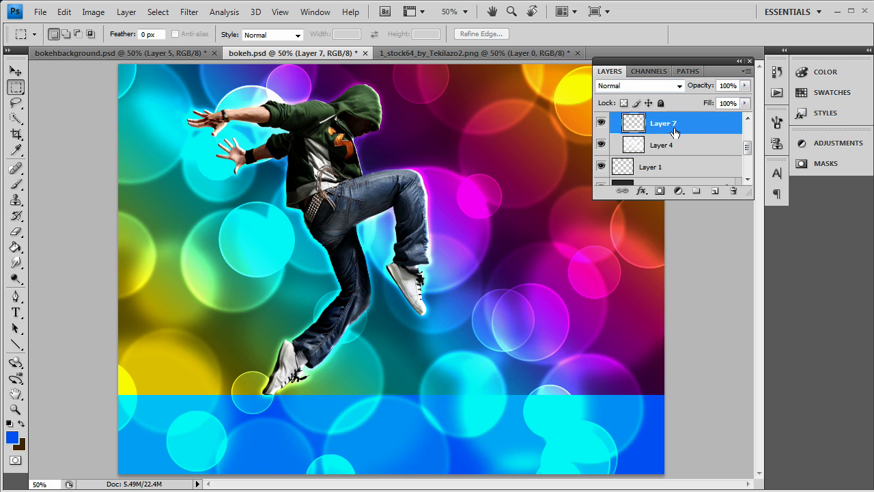
scroll(673, 137, up, 2)
click(662, 171)
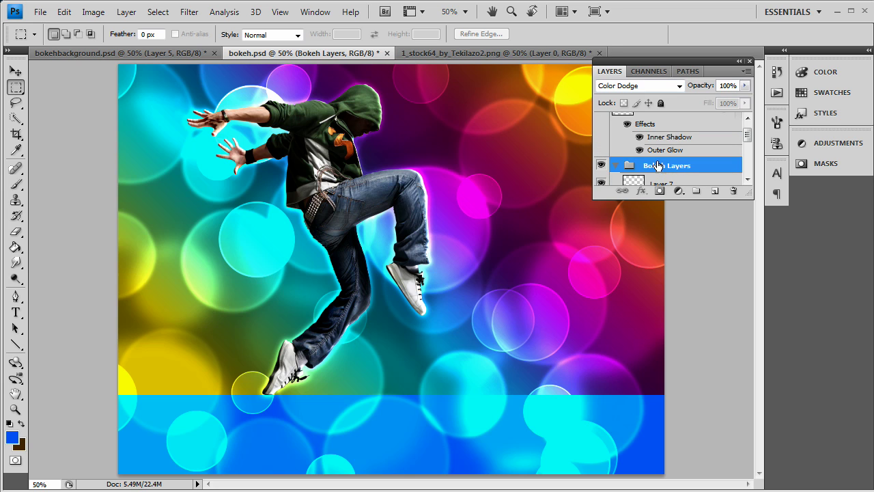
Step: Darken the blue floor layer with Hue/Saturation, setting Lightness to -65
scroll(669, 167, down, 3)
click(673, 155)
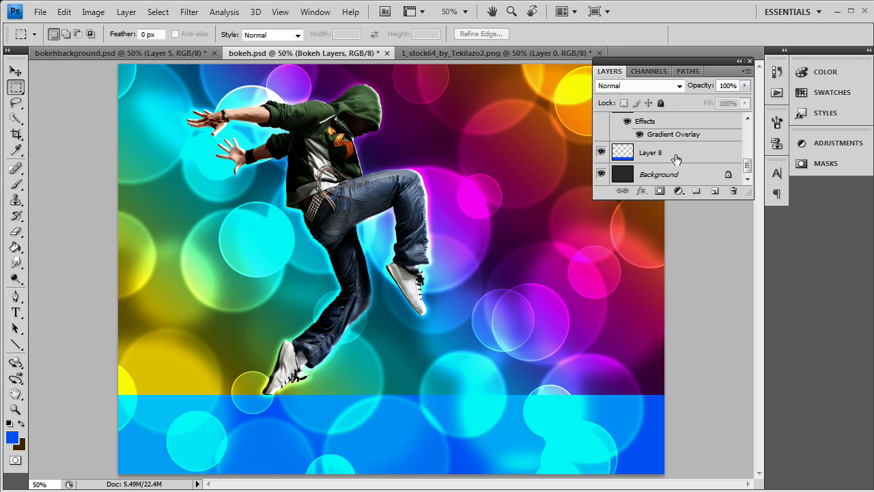
key(ctrl+u)
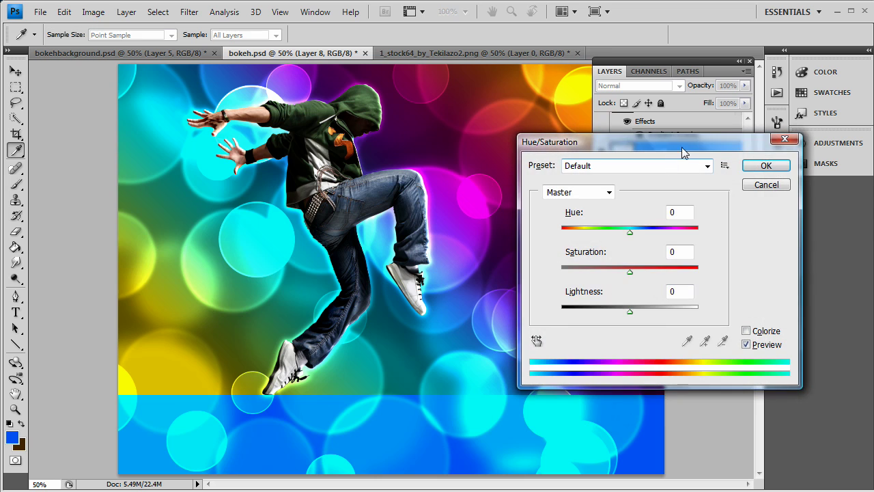
click(630, 312)
drag(613, 319, 585, 311)
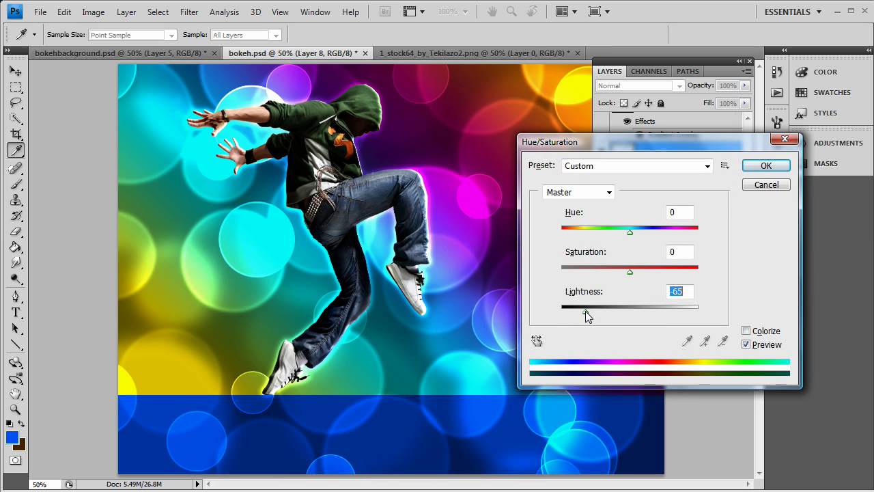
click(766, 165)
key(m)
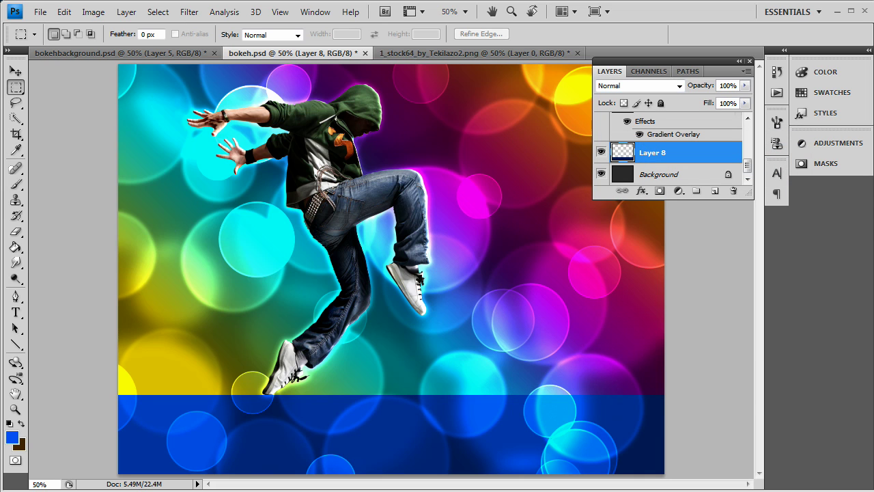
Step: Enlarge the layer list to show the whole stack and collapse the Bokeh Layers group
scroll(615, 140, up, 5)
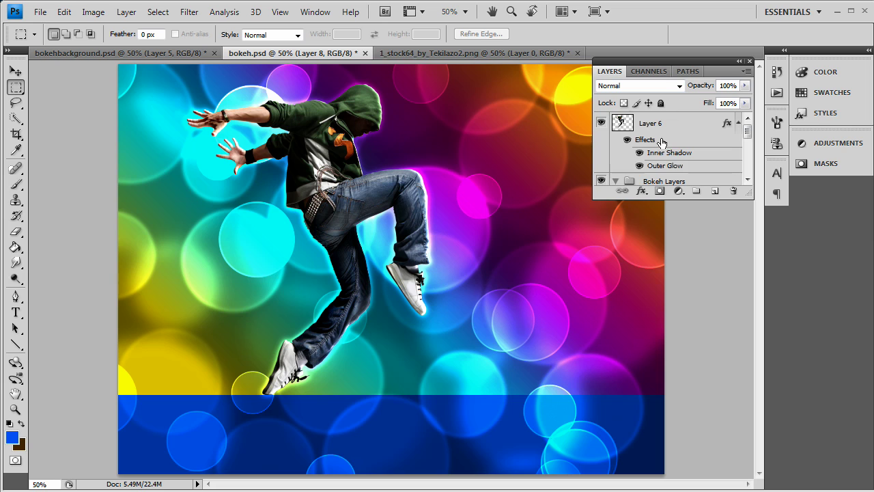
drag(751, 196, 750, 369)
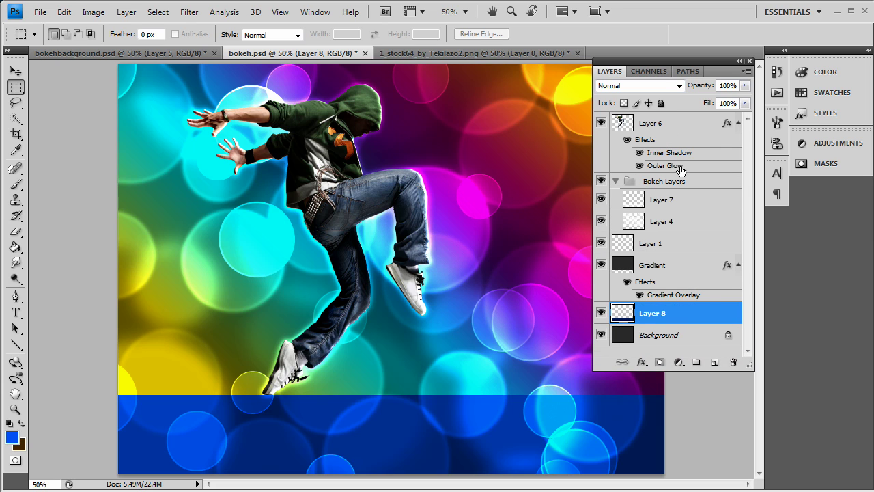
click(615, 181)
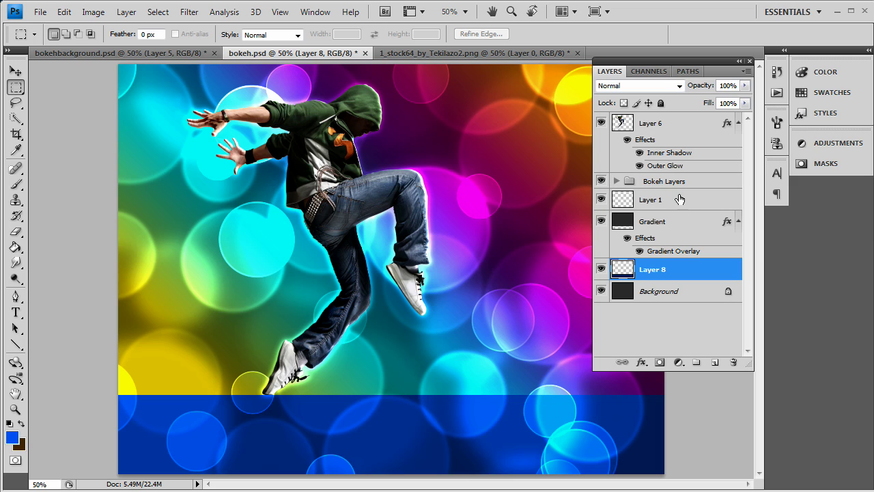
Step: Add a new layer above the dancer and rename the dancer's layer Character
click(683, 130)
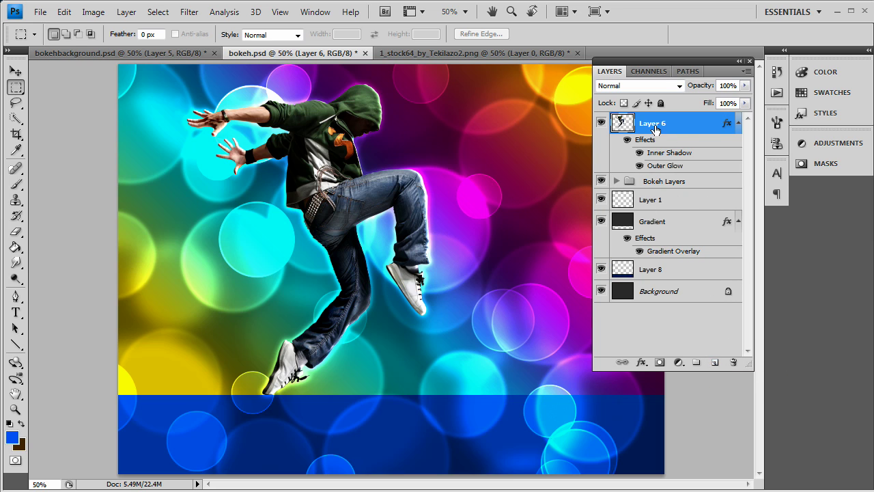
click(715, 362)
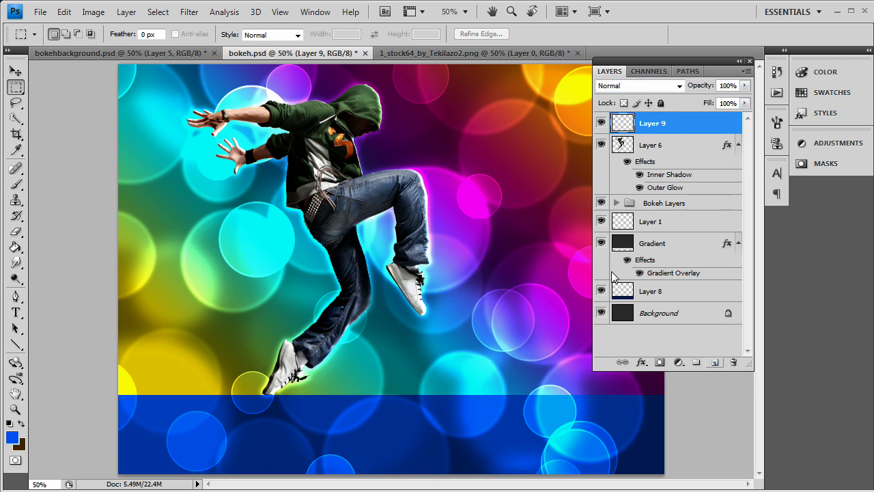
double_click(653, 146)
text(Character)
key(Return)
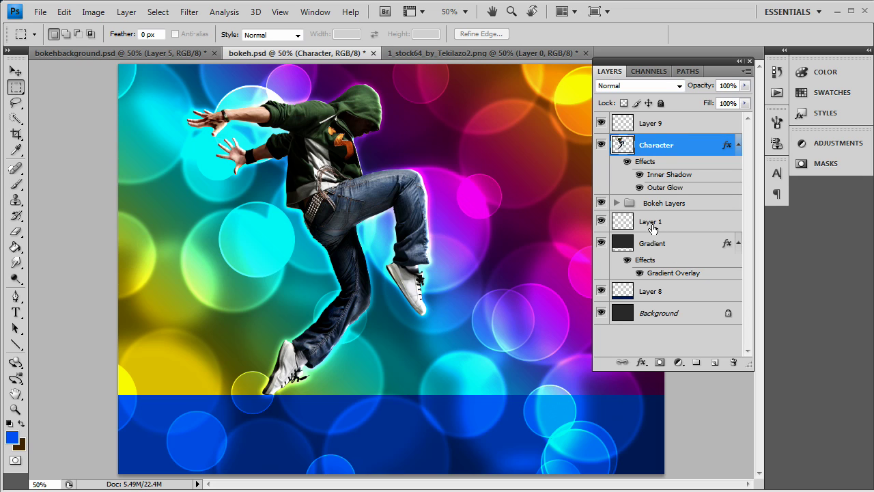
Step: Rename the new empty layer above Character as Lens Flares
click(653, 123)
double_click(655, 123)
text(L)
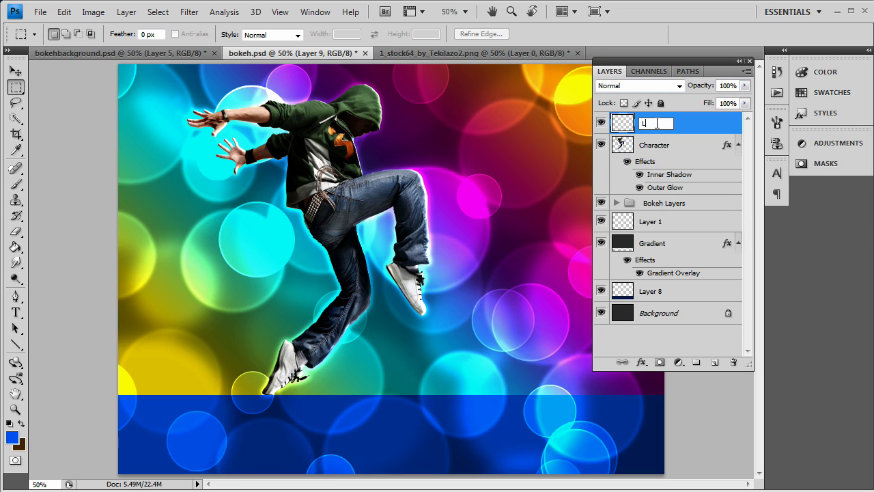
text(ens Flares)
key(Return)
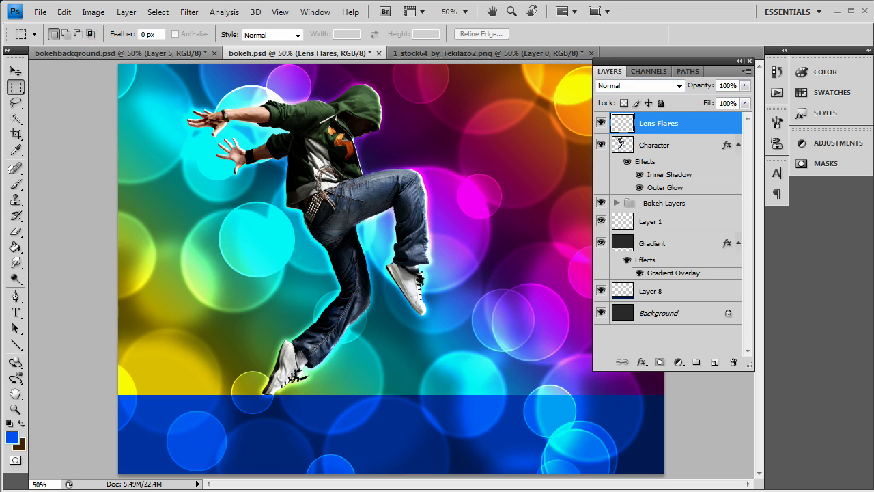
Step: Fill the empty Lens Flares layer with solid black (#000000) using the Paint Bucket
click(15, 247)
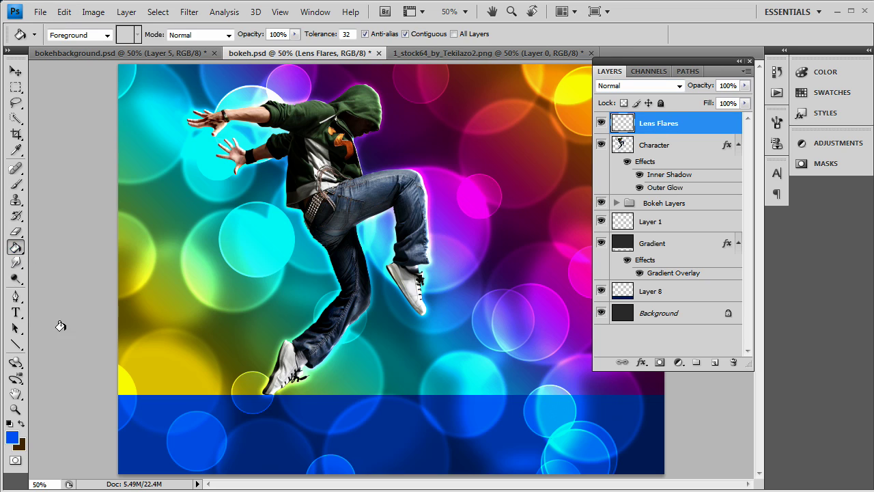
click(12, 437)
drag(581, 205, 480, 307)
click(786, 125)
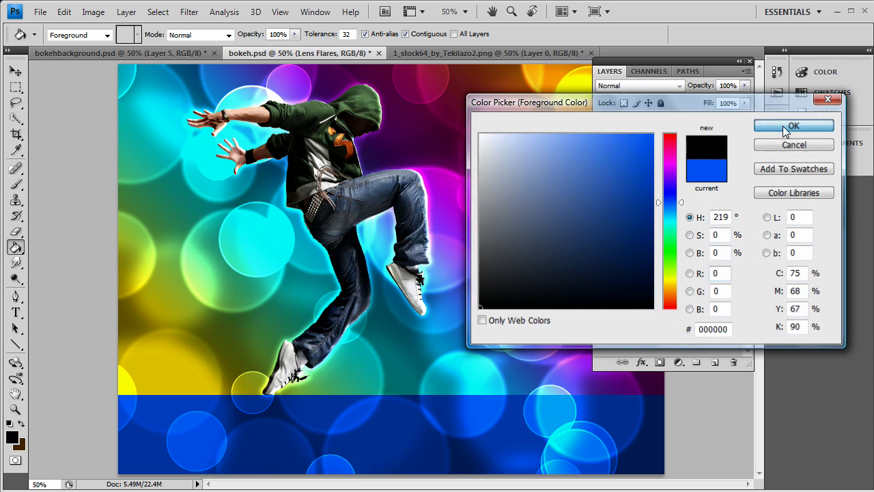
click(415, 239)
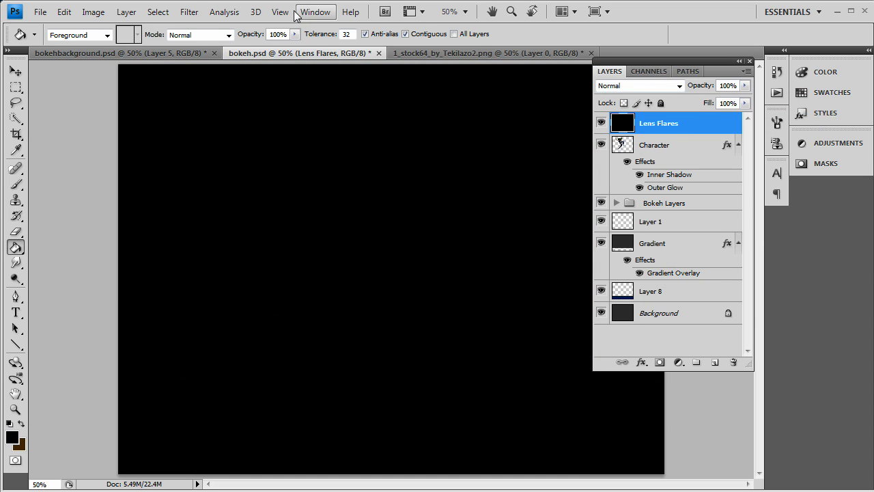
Step: Try a 105mm Prime lens flare at 100% brightness near the centre of the black layer, and undo it
click(187, 12)
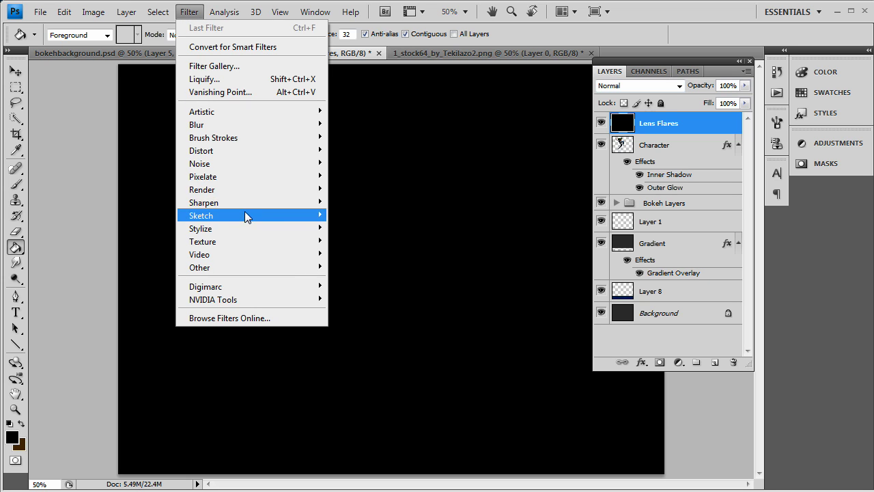
mouse_move(256, 192)
click(357, 227)
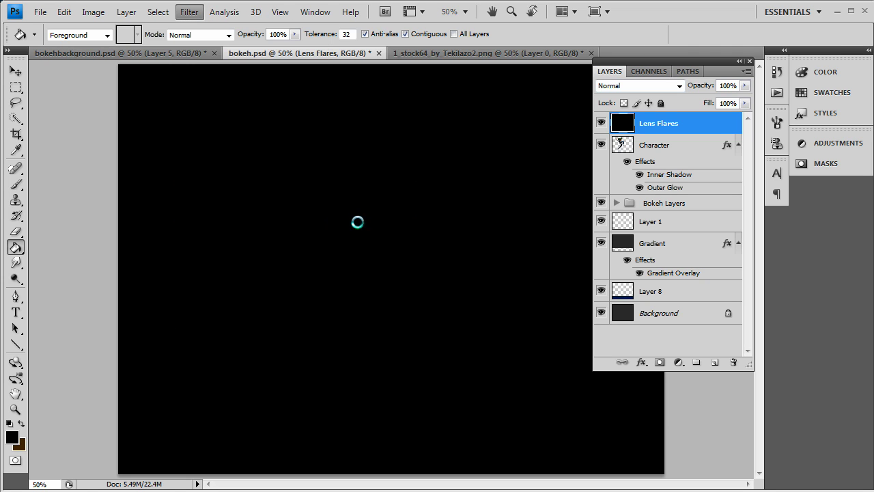
click(391, 348)
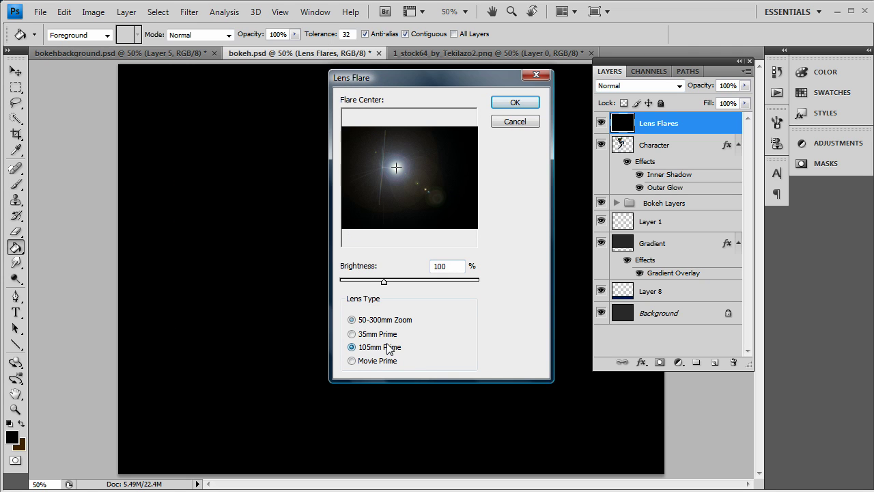
click(408, 178)
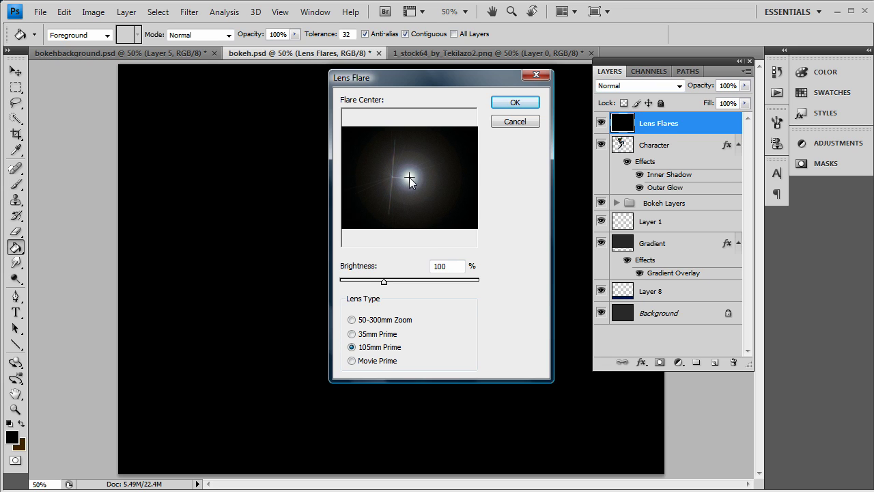
click(408, 178)
click(526, 104)
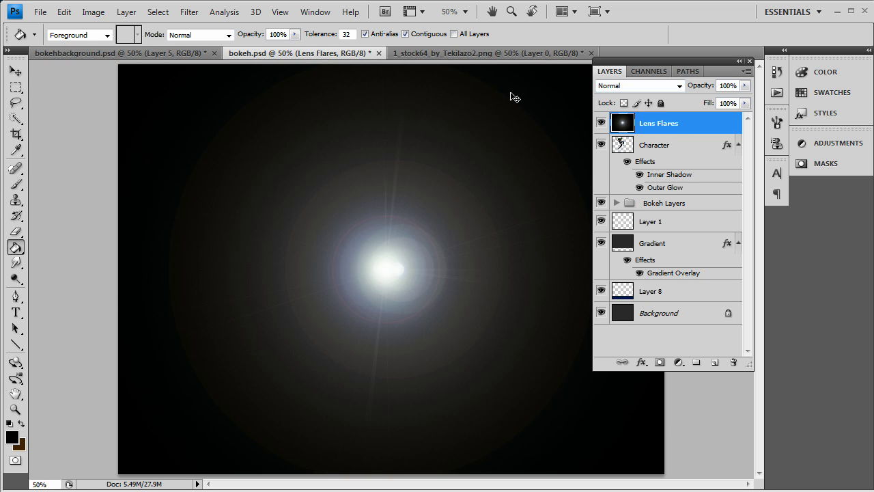
key(ctrl+z)
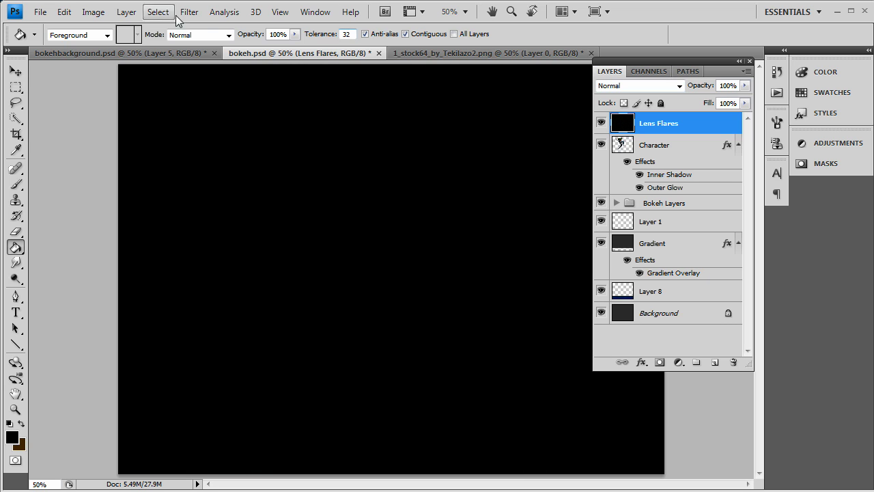
Step: Try rendering the lens flare again with the same centre and settings, and undo it
click(189, 12)
mouse_move(249, 191)
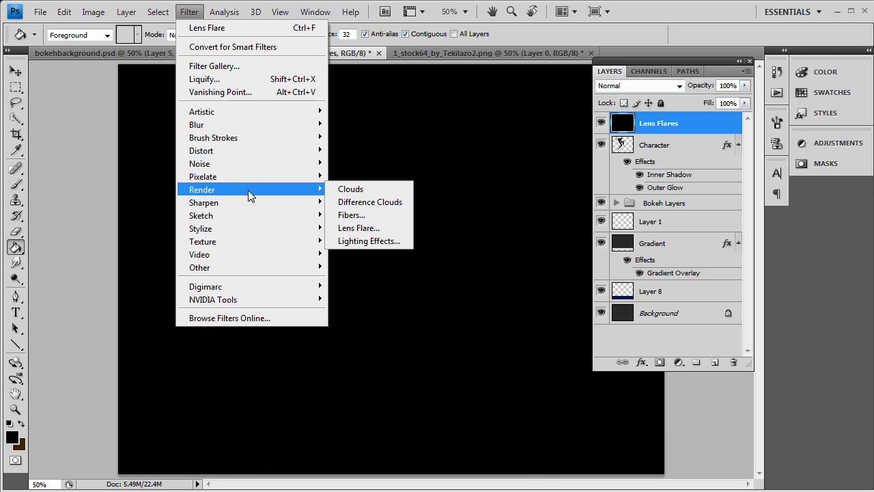
click(372, 229)
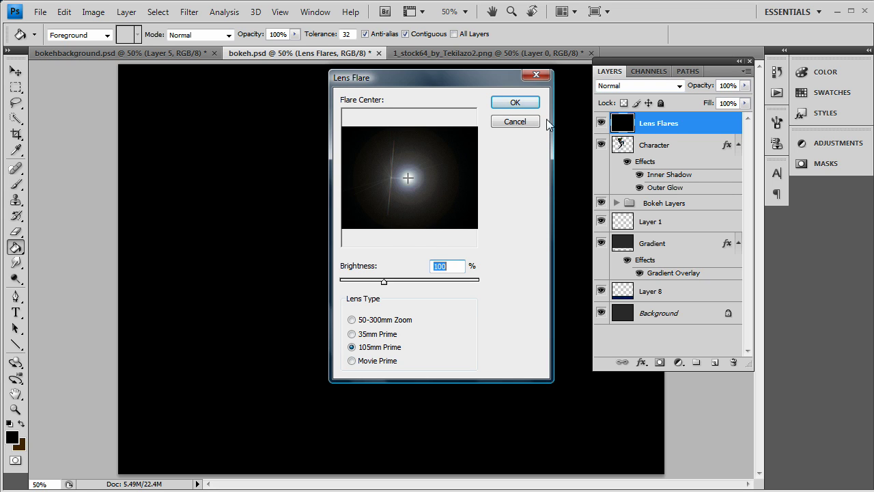
click(525, 102)
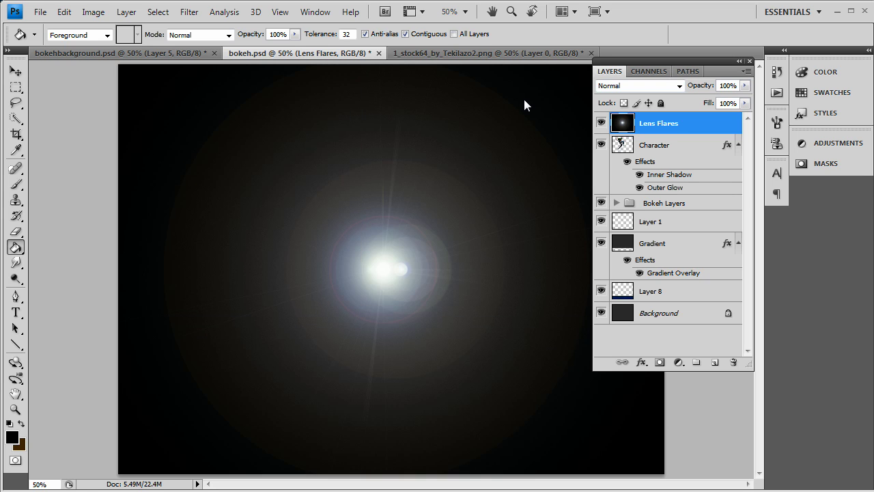
key(ctrl+z)
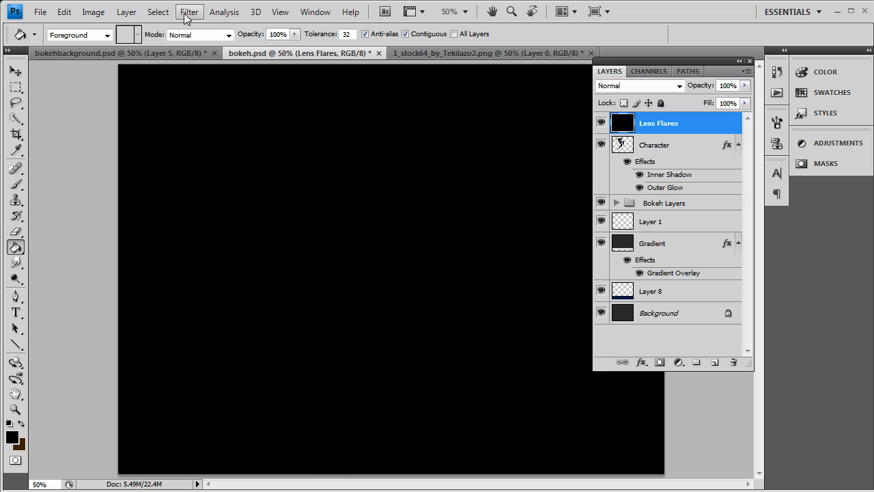
Step: Render a 105mm Prime lens flare at 100% brightness on the black layer, shifting its centre slightly right and down
click(189, 12)
mouse_move(261, 193)
click(374, 227)
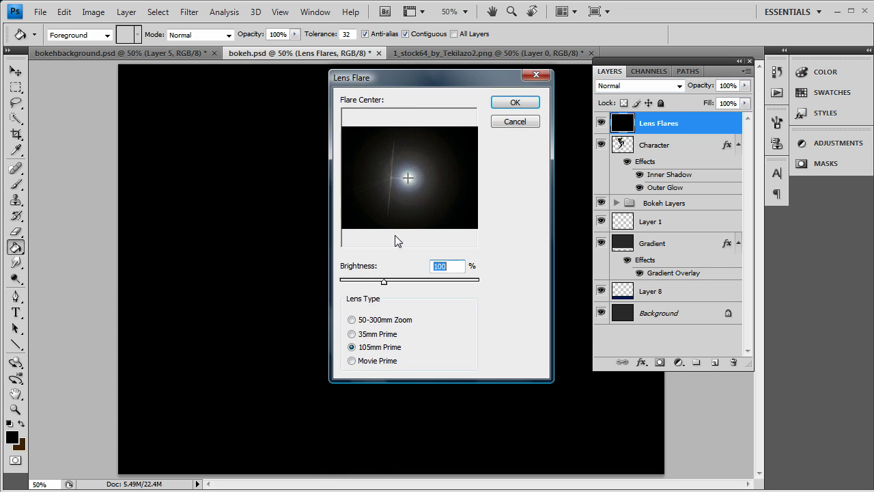
click(412, 180)
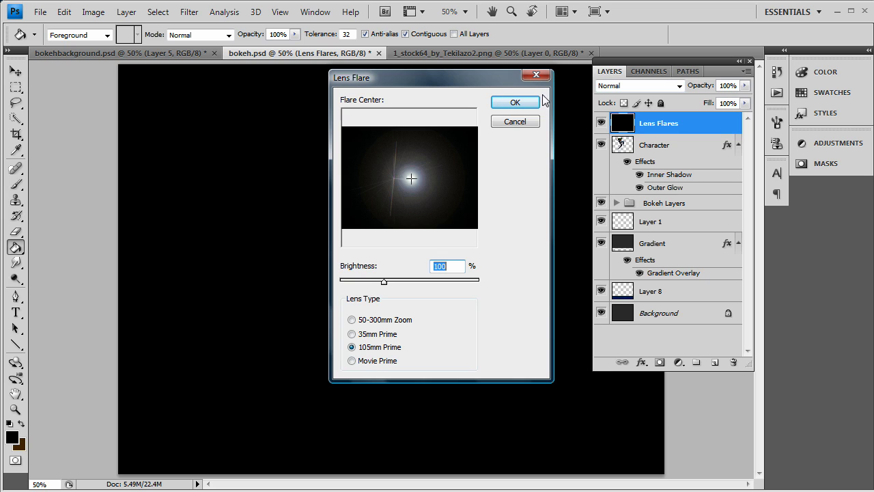
click(516, 103)
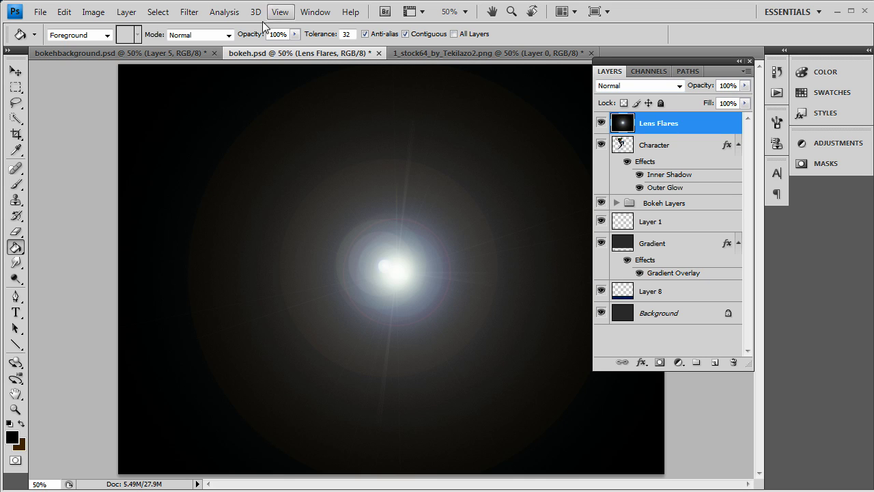
Step: Soften the rendered flare with a Gaussian Blur of 8.7 pixels radius
click(185, 17)
mouse_move(236, 125)
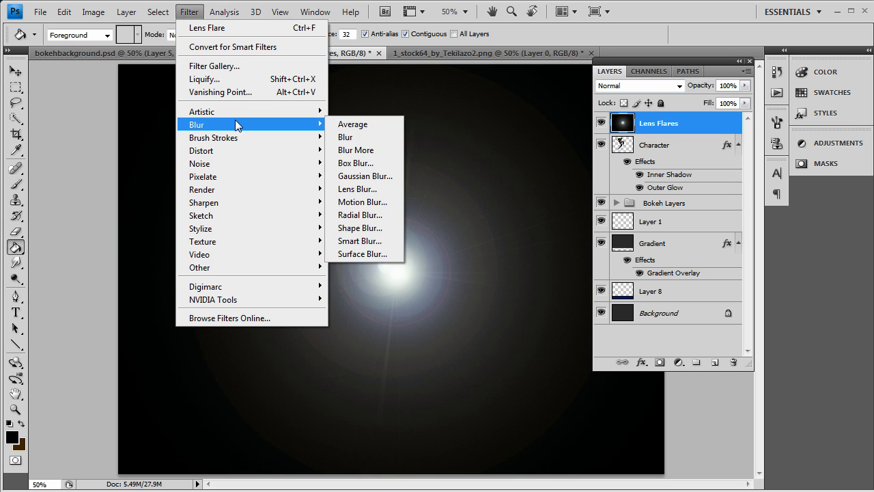
click(380, 180)
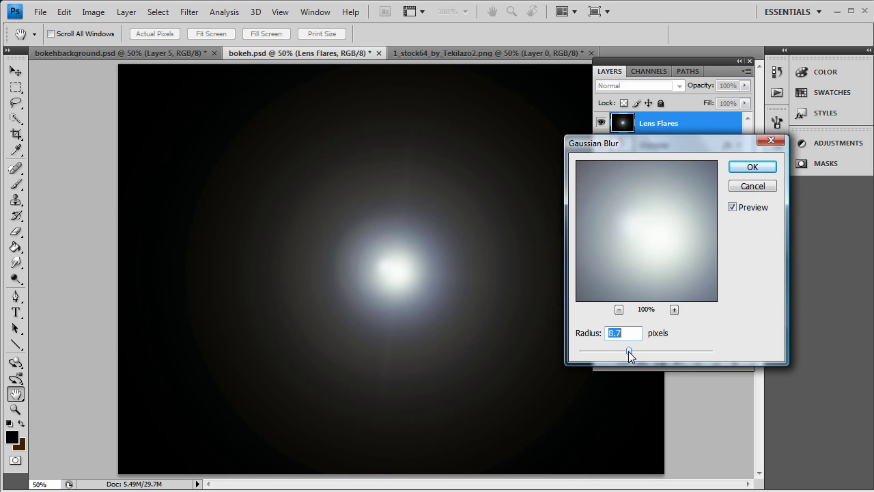
click(751, 166)
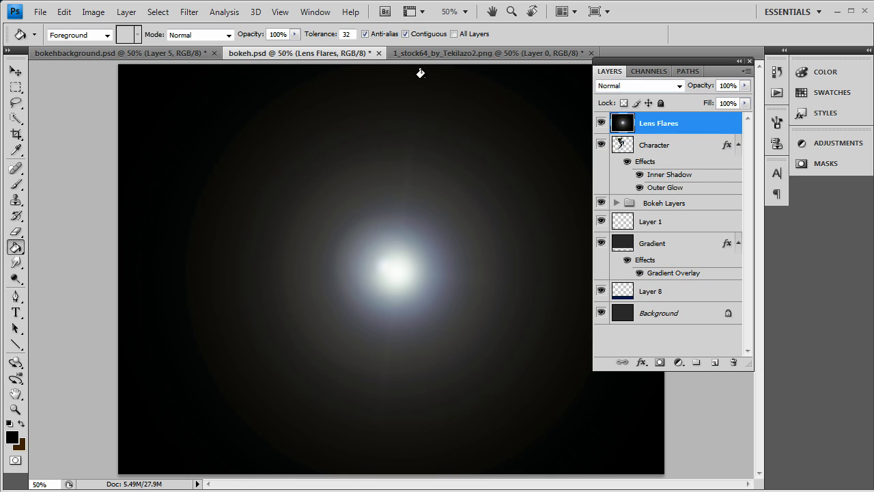
Step: Squash the flare layer with Free Transform to a full-width strip of 3.5% height at the canvas's lower edge, and apply it
click(64, 12)
click(118, 250)
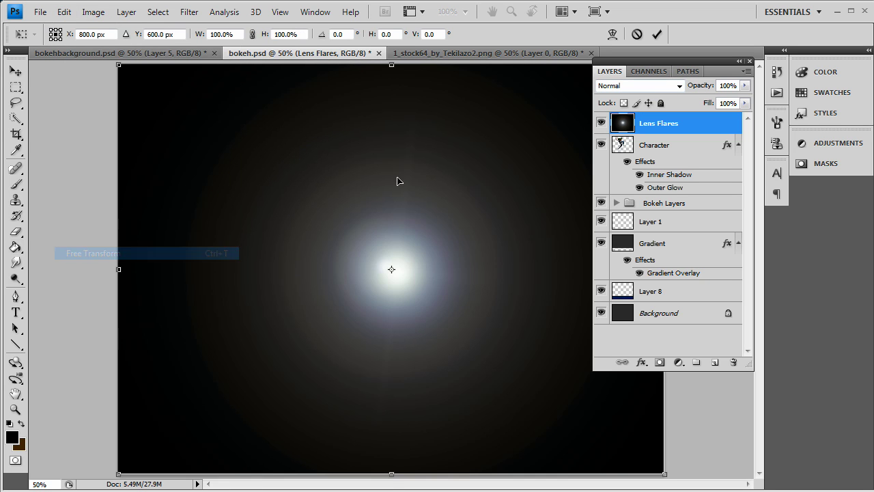
drag(392, 66, 435, 461)
click(18, 72)
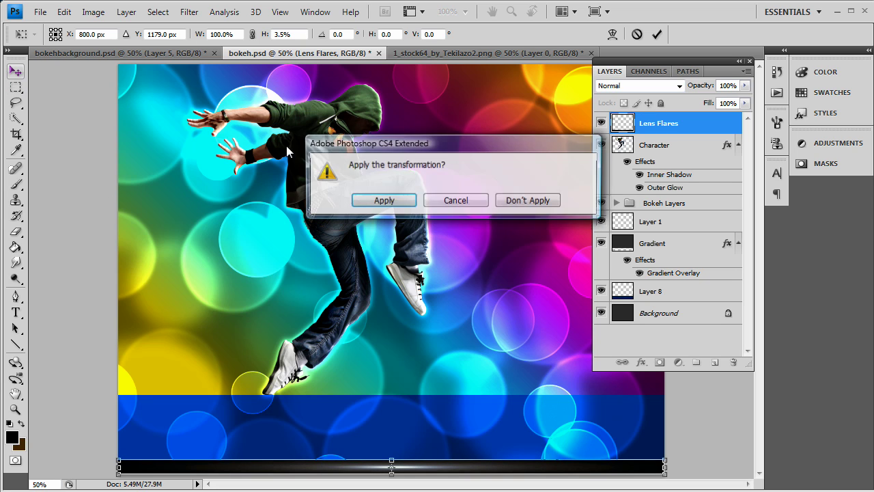
click(386, 199)
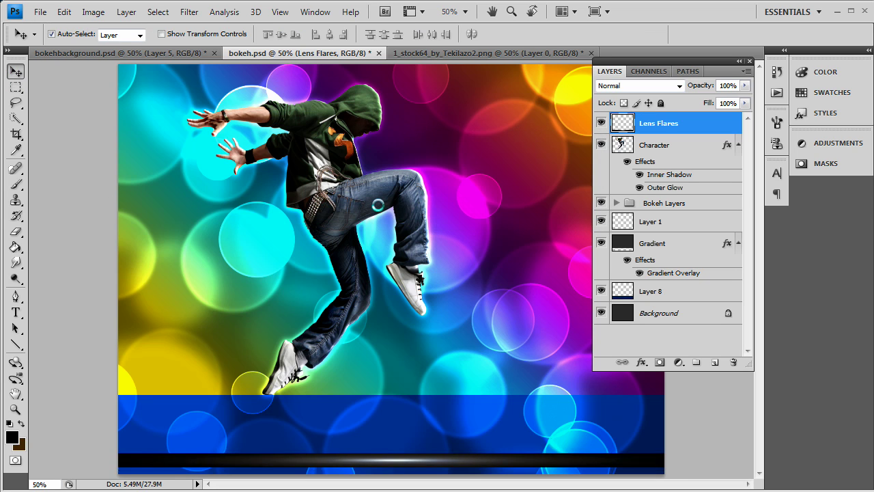
Step: Move the flare strip up until it is centred on the upper edge of the blue floor
key(shift+Up)
key(shift+Up)
key(shift+Up)
key(shift+Up)
key(shift+Up)
key(shift+Up)
key(shift+Up)
key(shift+Up)
key(shift+Up)
key(shift+Up)
key(shift+Up)
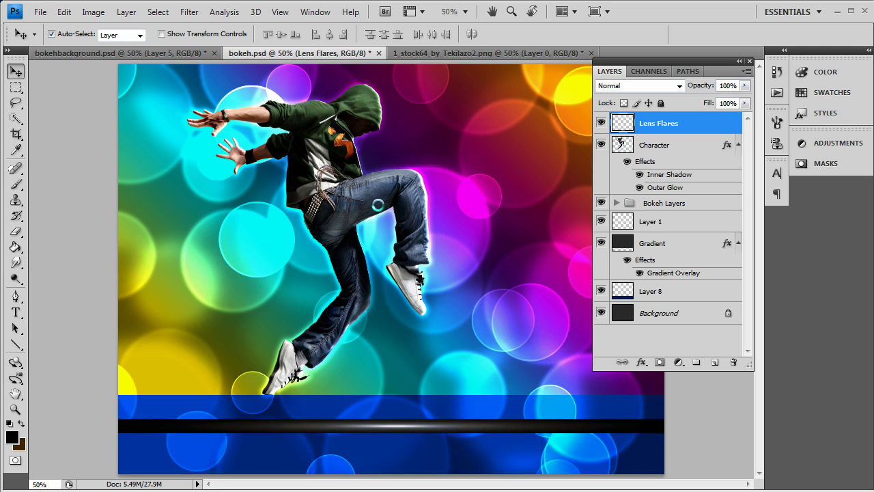
key(shift+Up)
key(shift+Up)
key(shift+Up)
key(shift+Up)
key(shift+Up)
key(shift+Up)
key(shift+Up)
key(shift+Up)
key(shift+Up)
key(shift+Up)
key(Down)
key(Down)
key(Down)
key(Down)
key(Down)
key(Down)
Step: Shift the flare strip left along the floor edge until its bright centre lies left of the dancer's planted foot
key(Left)
key(Left)
key(Left)
key(Left)
key(Left)
key(Left)
key(Left)
key(Left)
key(Left)
key(Left)
key(Left)
key(Left)
key(Left)
key(Left)
key(shift+Left)
key(shift+Left)
key(shift+Left)
key(shift+Left)
key(shift+Left)
key(shift+Left)
key(shift+Left)
key(shift+Left)
key(shift+Left)
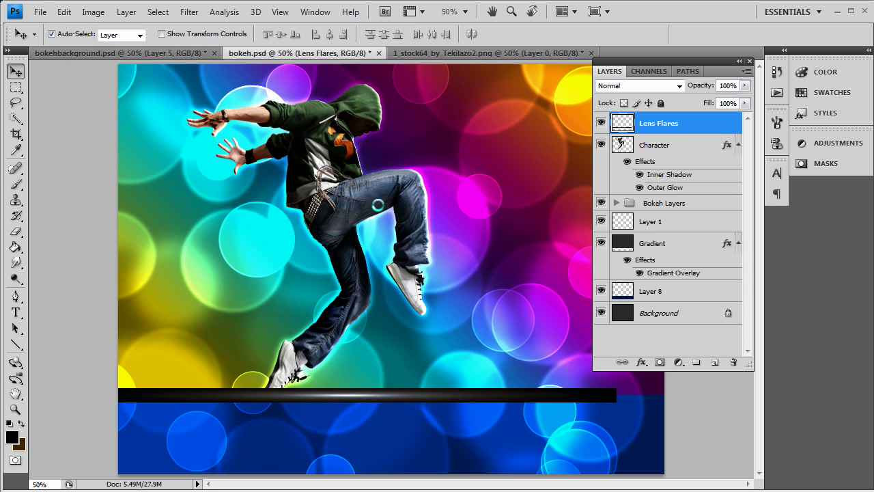
key(shift+Left)
key(shift+Left)
key(shift+Left)
key(shift+Left)
key(shift+Left)
key(shift+Left)
key(shift+Left)
key(shift+Left)
key(shift+Left)
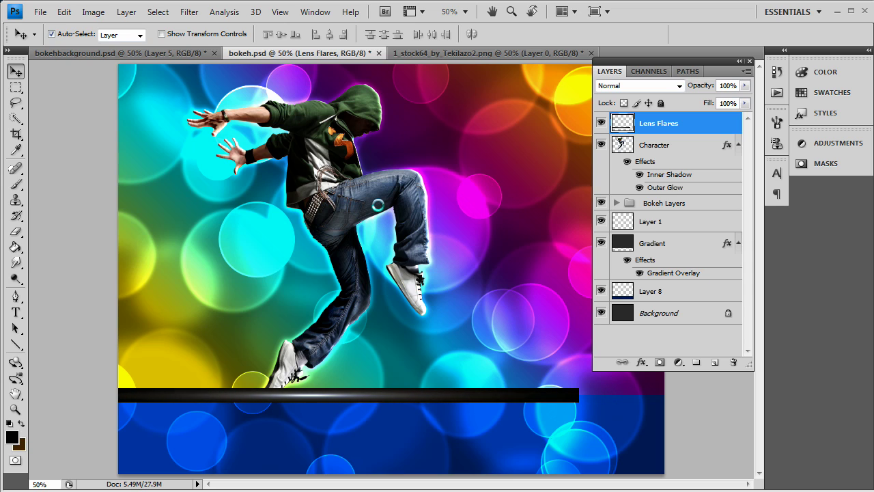
key(shift+Left)
key(shift+Left)
key(shift+Left)
key(shift+Left)
key(shift+Left)
key(shift+Left)
key(shift+Left)
key(shift+Left)
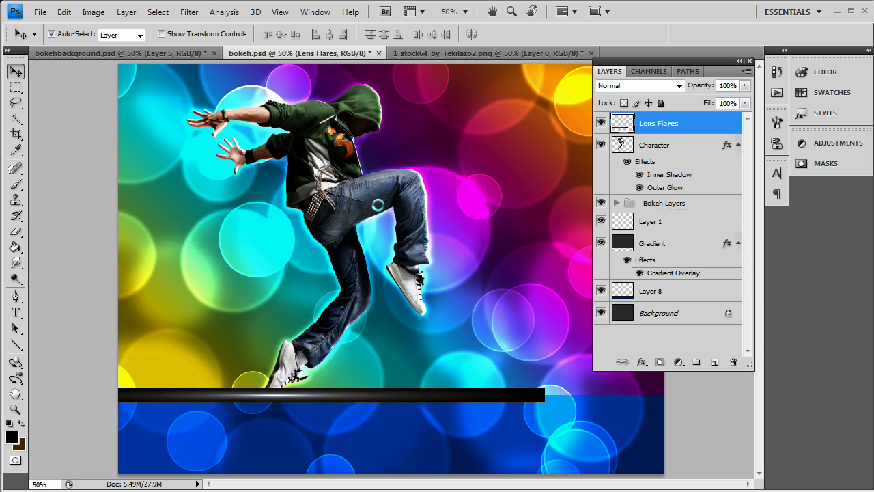
key(shift+Left)
key(shift+Left)
key(shift+Left)
key(shift+Left)
key(shift+Left)
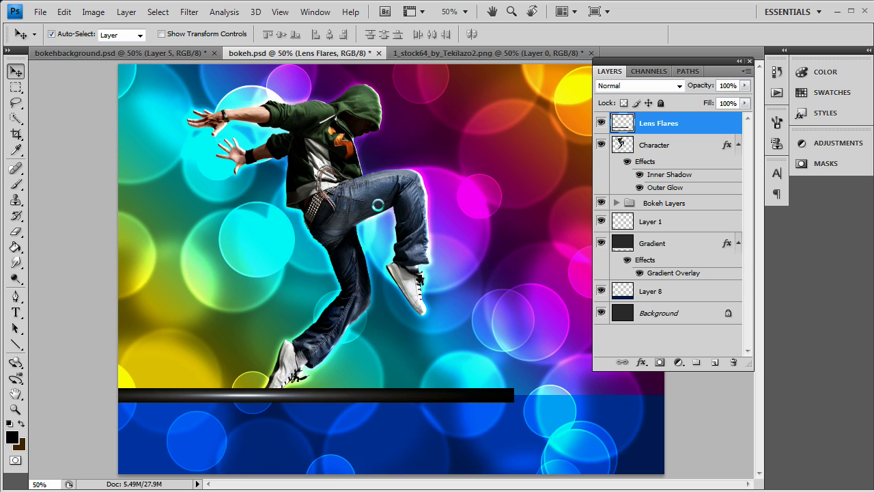
key(shift+Left)
key(shift+Left)
key(shift+Left)
key(shift+Left)
key(shift+Left)
key(shift+Left)
key(shift+Left)
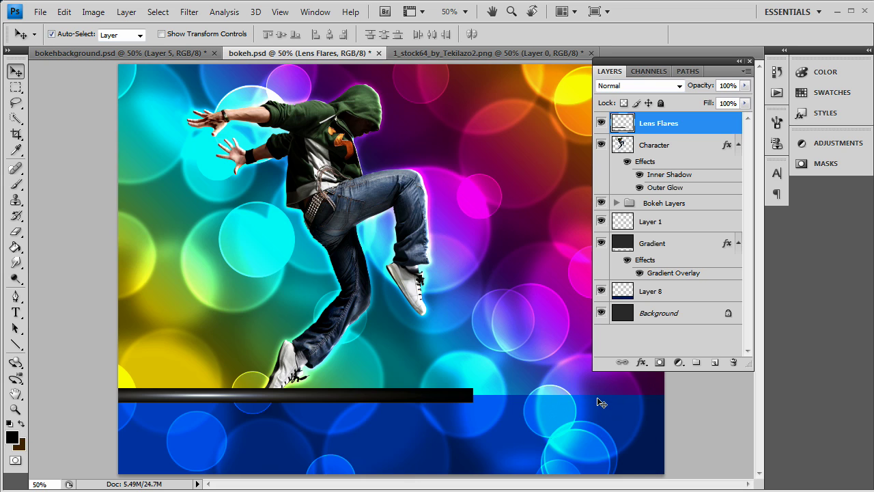
Step: Compare the blend modes on the Lens Flares layer and set it to Color Dodge
click(672, 86)
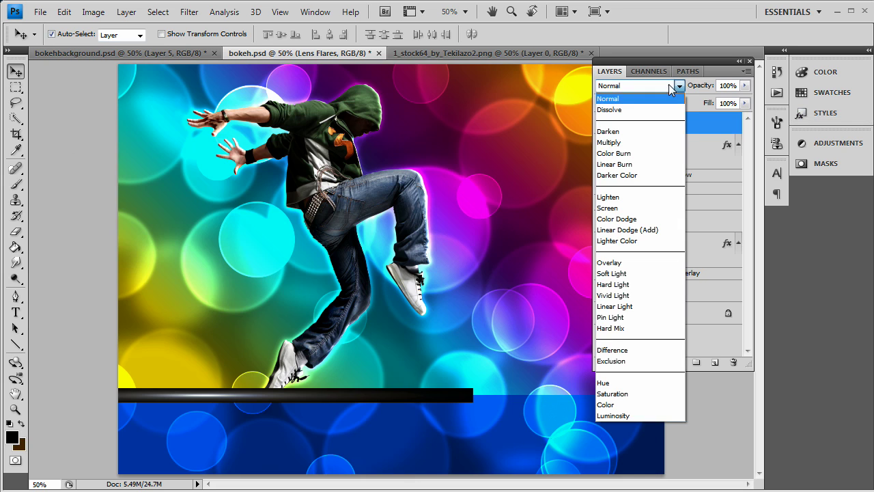
click(622, 110)
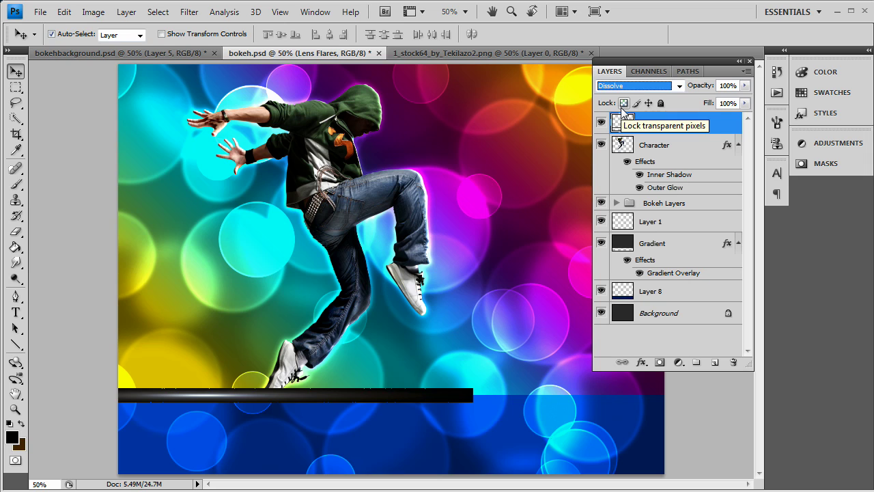
key(Down)
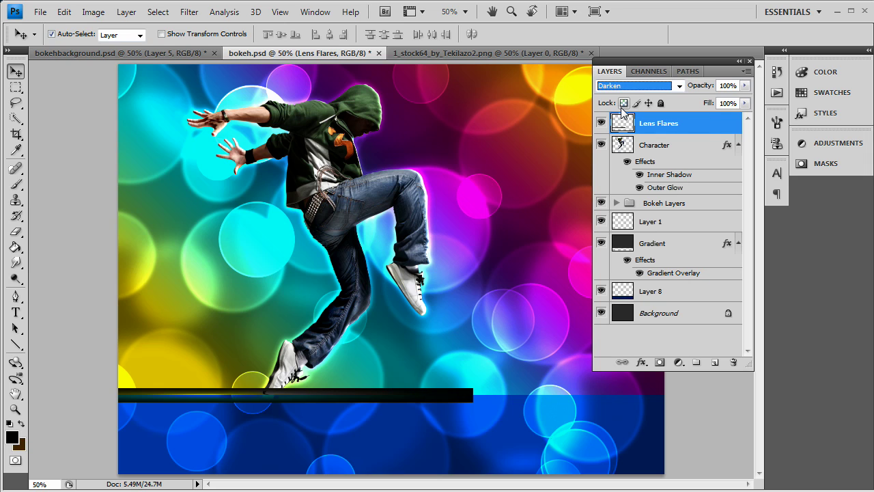
key(Down)
key(Down)
key(Down)
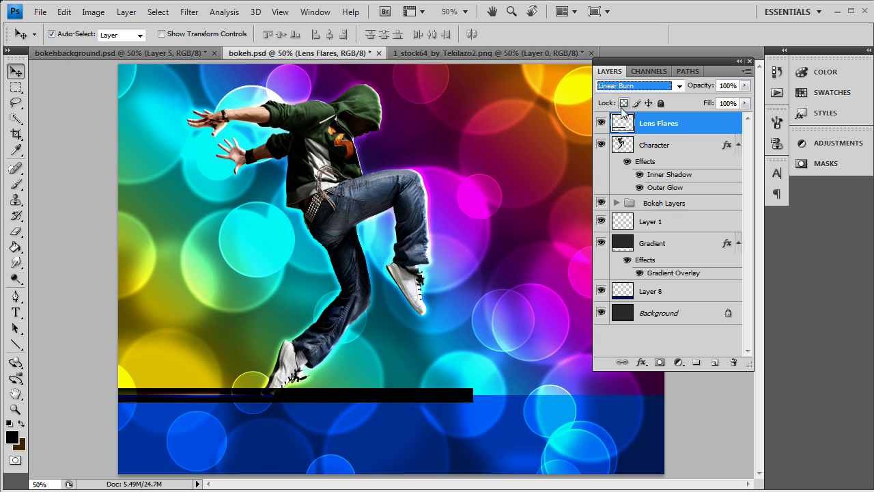
key(Down)
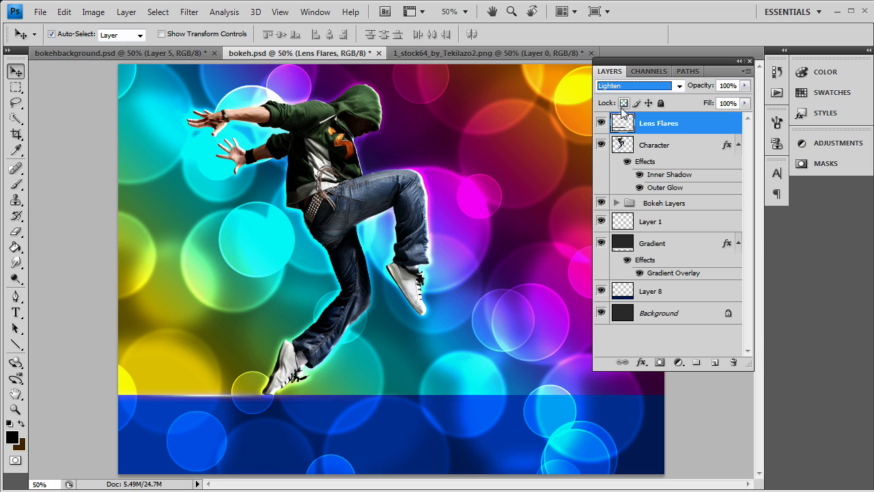
key(Down)
key(Down)
key(Down)
key(Down)
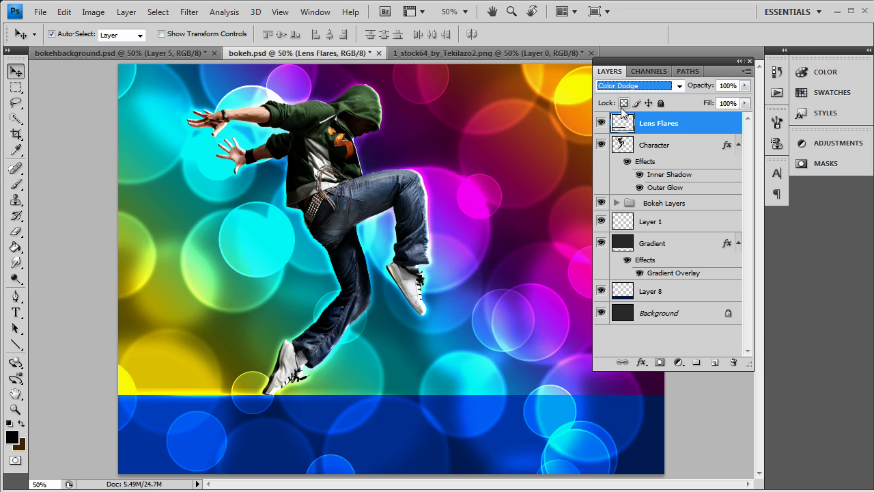
key(Down)
key(Down)
key(Down)
key(Down)
key(Down)
key(Down)
key(Down)
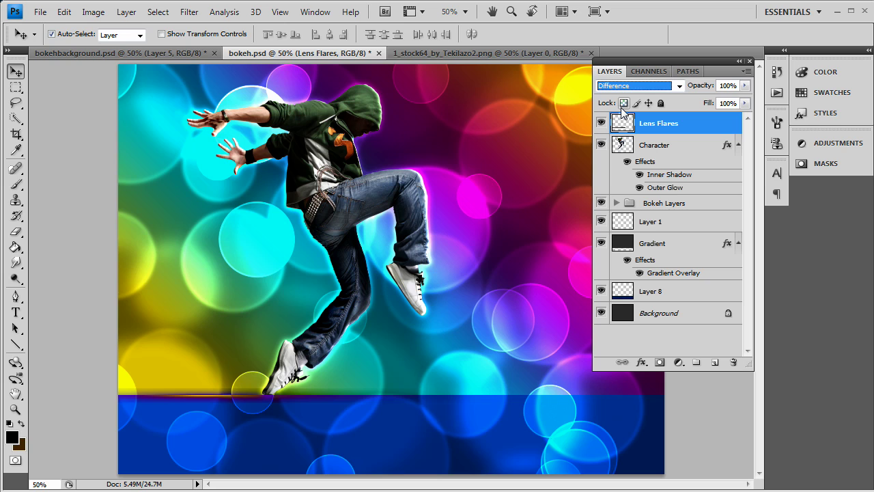
key(Up)
key(Up)
key(Up)
key(Up)
key(Up)
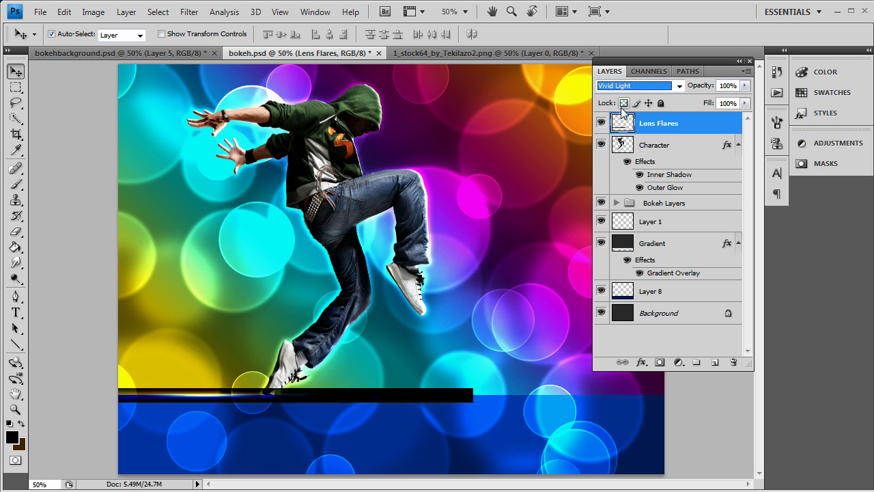
key(Up)
key(Up)
key(Up)
key(Up)
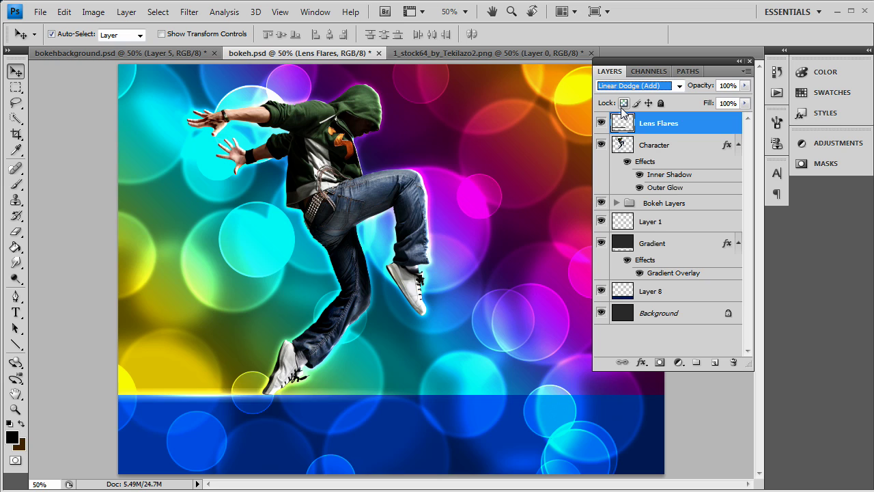
key(Up)
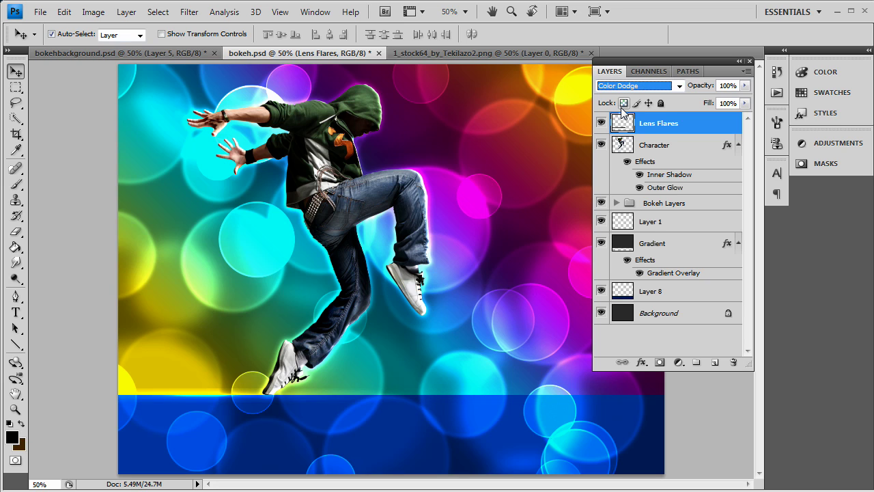
Step: Duplicate the Lens Flares layer and merge the copy with the original into one layer
right_click(664, 128)
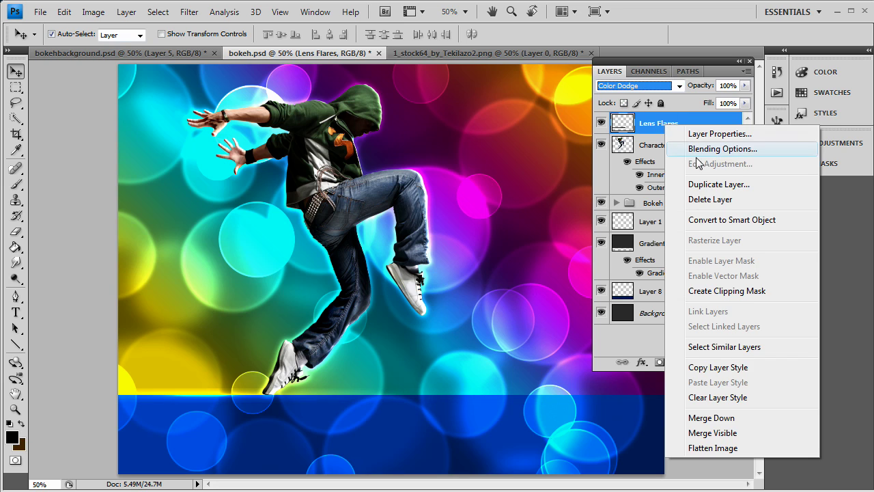
click(722, 239)
click(571, 157)
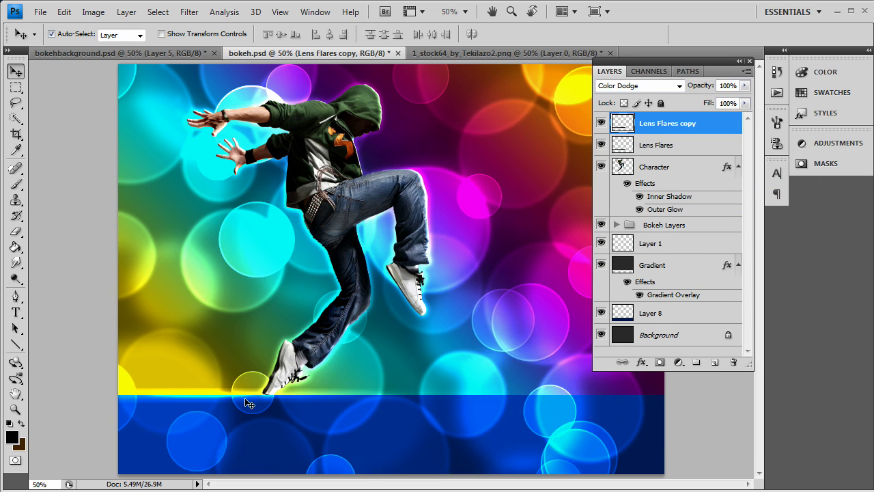
shift+click(671, 148)
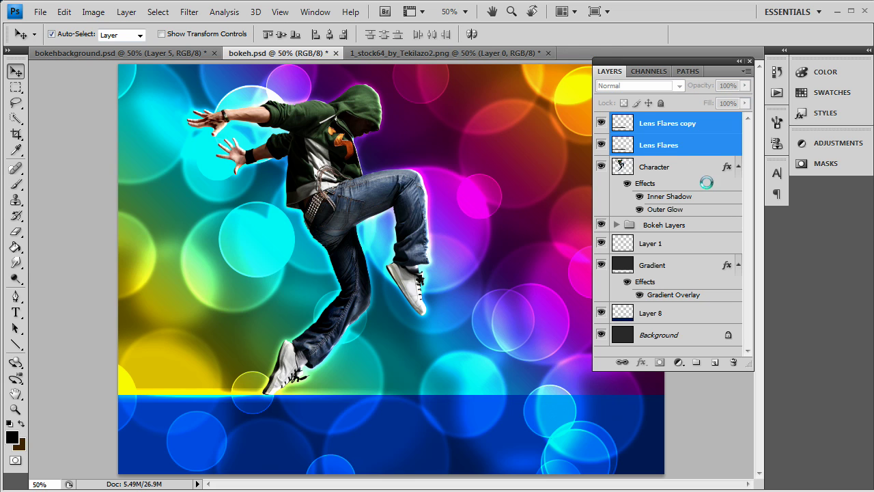
key(ctrl+e)
Step: Try Color Dodge on the merged flare layer, and settle on the Lighten blend mode for it
click(659, 86)
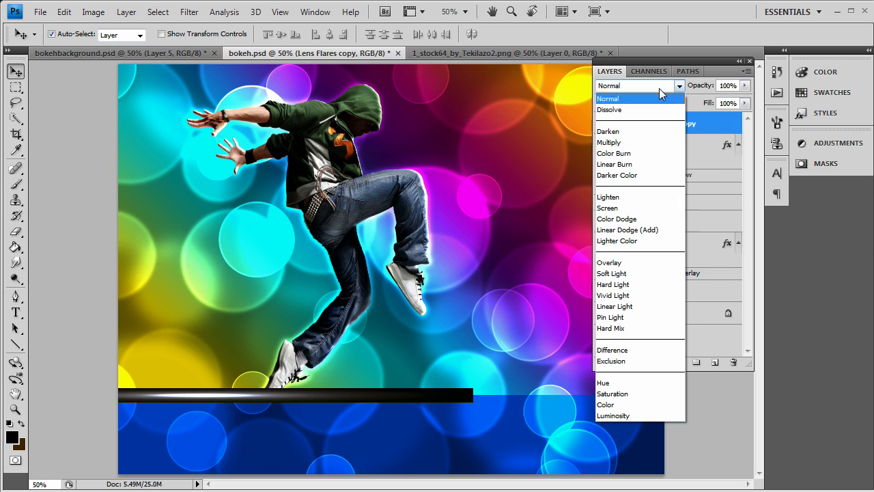
click(630, 220)
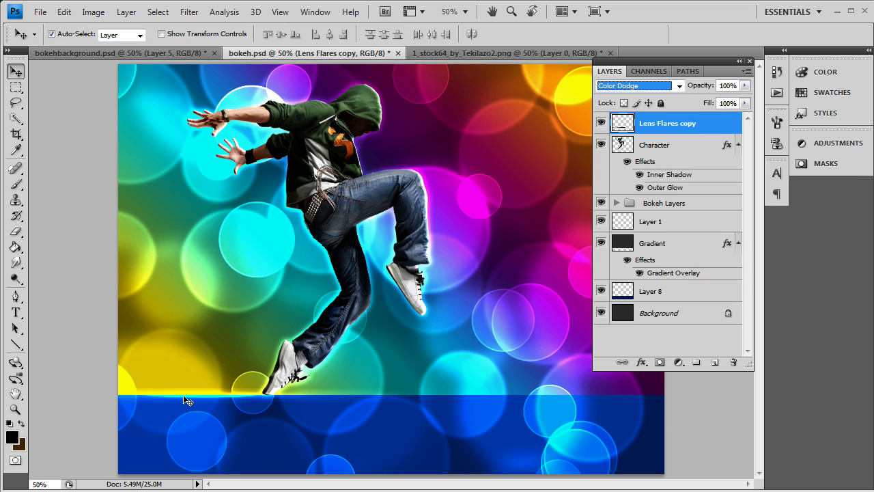
click(207, 399)
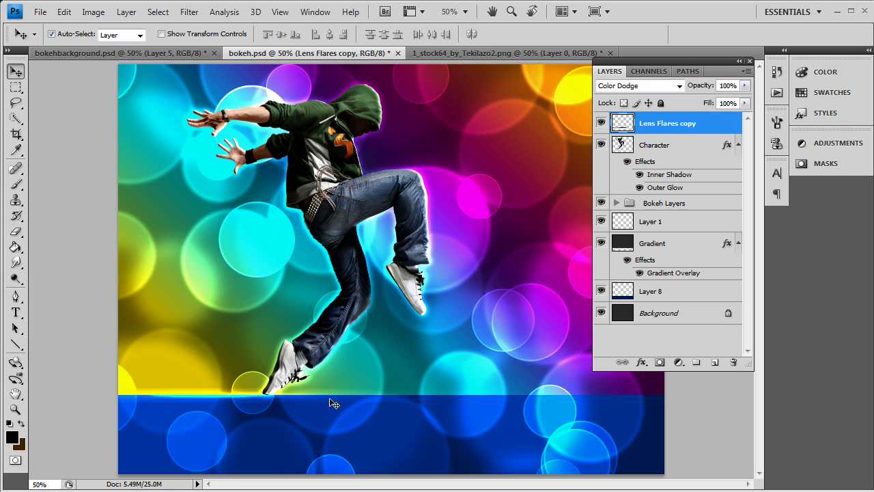
click(659, 86)
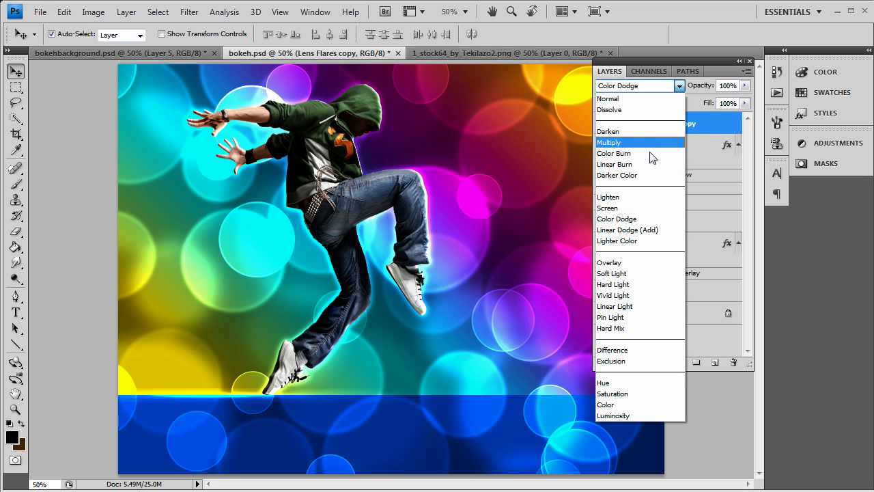
click(629, 197)
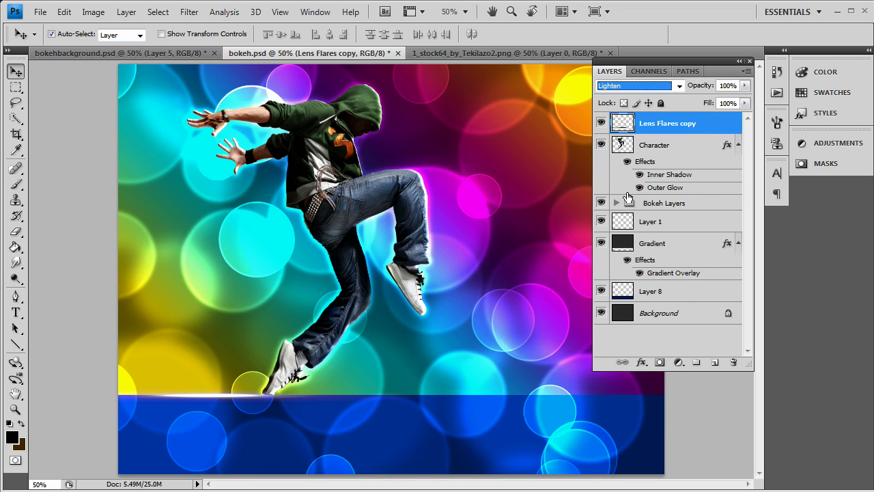
key(shift+alt+n)
key(ctrl+z)
click(655, 149)
key(alt+bracketright)
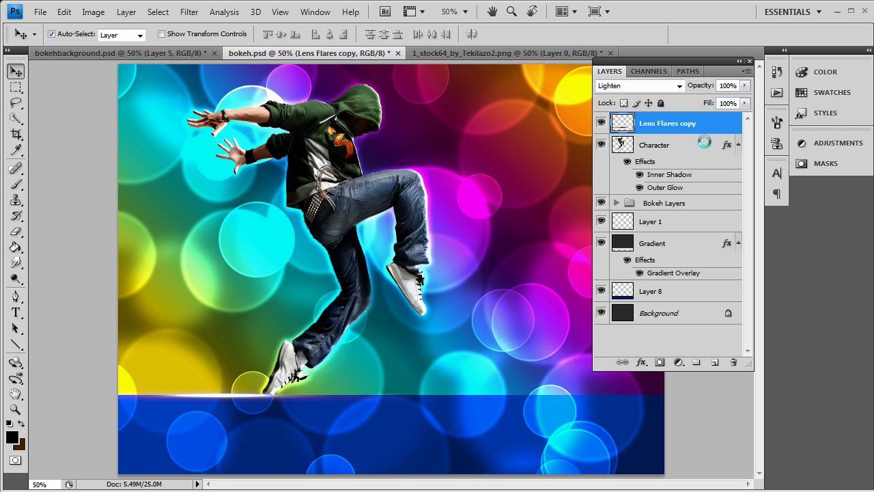
Step: Duplicate the merged flare layer and place the copy along the floor edge to the right of the dancer
right_click(674, 121)
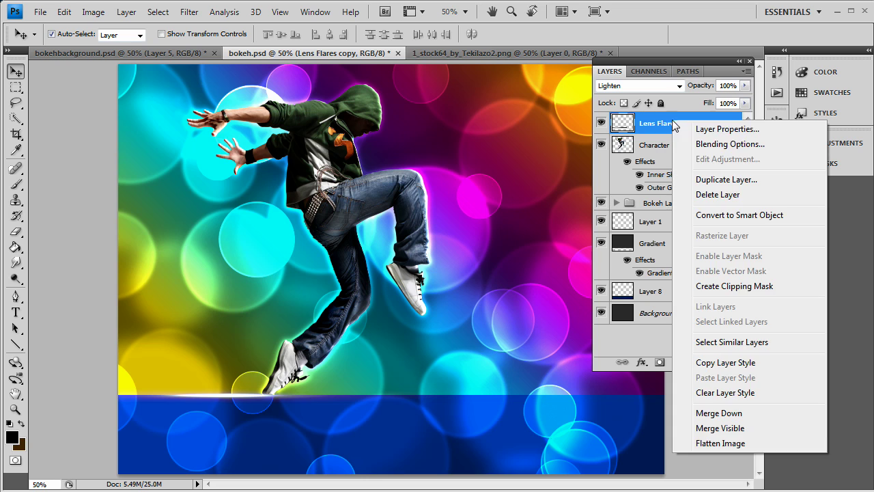
click(712, 179)
click(555, 154)
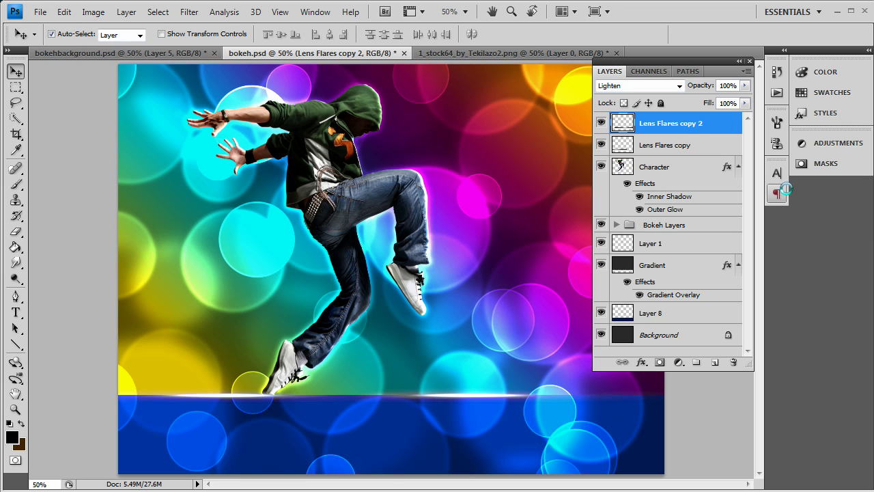
Step: Set the second flare strip's blend mode to Color Dodge and shift the strip slightly right along the floor edge
click(618, 86)
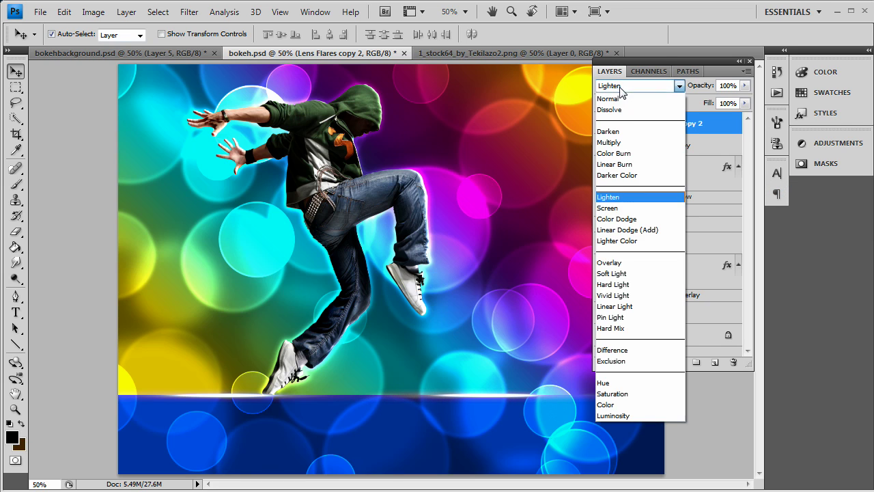
click(625, 219)
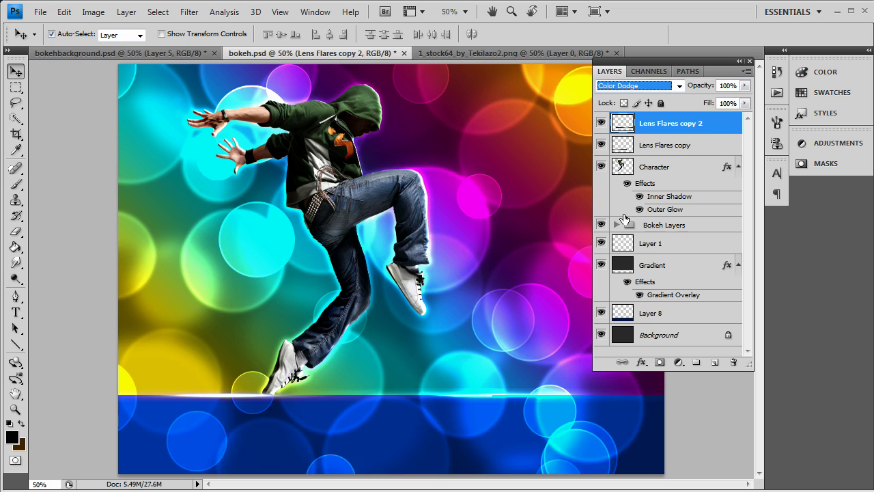
key(Down)
key(Down)
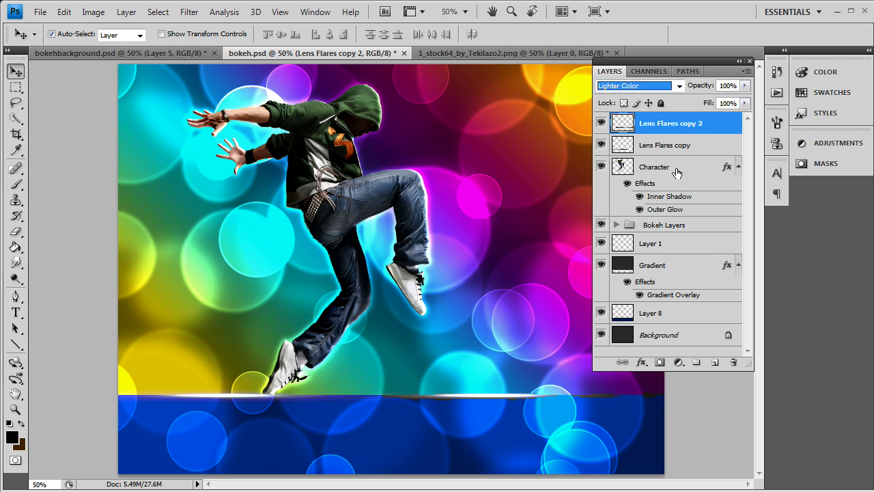
click(646, 88)
click(632, 219)
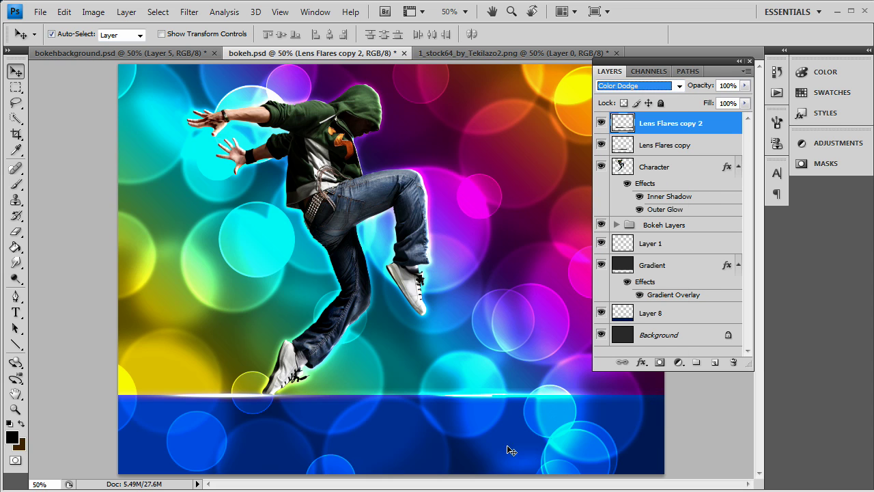
click(480, 397)
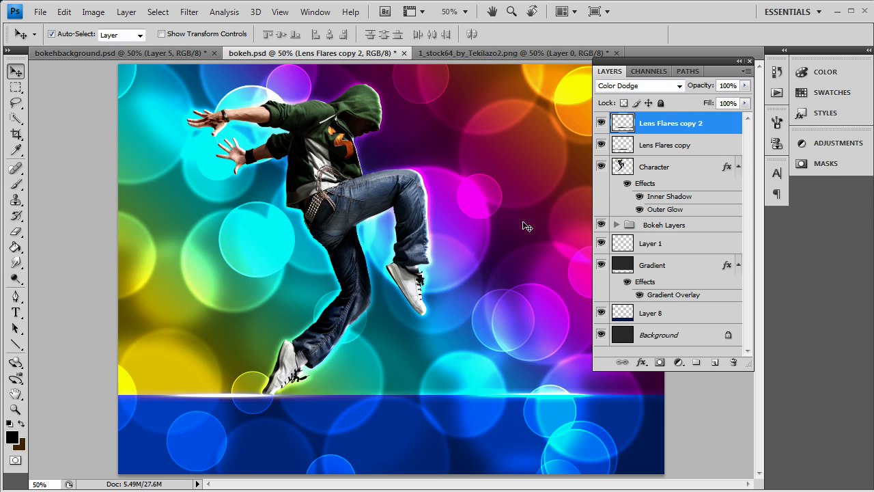
Step: Duplicate the Color Dodge flare strip and place the copy on the floor edge between the two existing flares
right_click(672, 115)
click(717, 172)
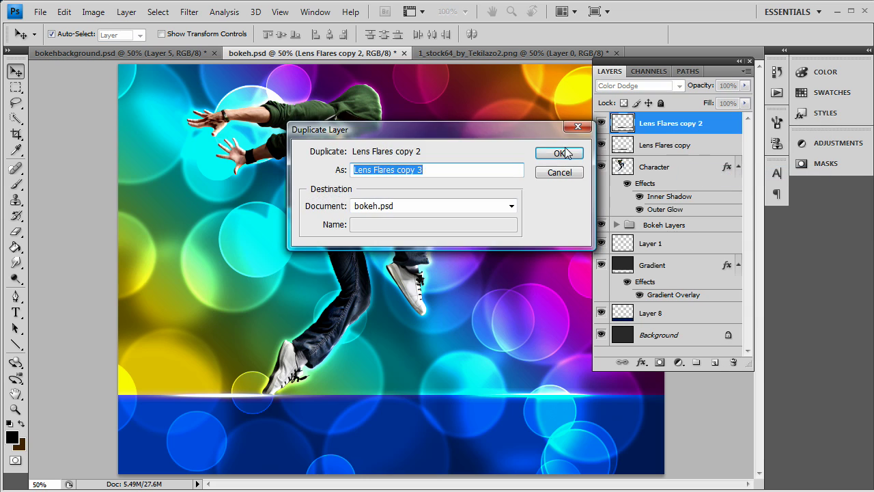
click(559, 153)
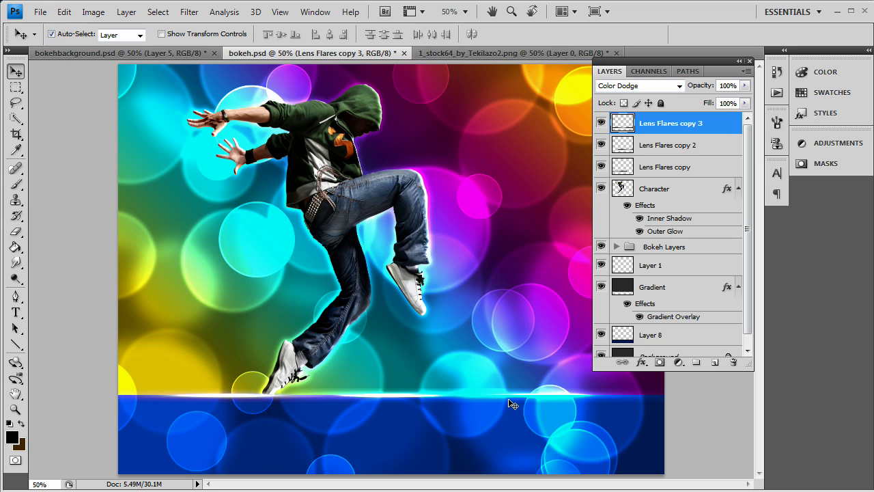
Step: Add a new layer directly above the Character layer and clip it to the character
click(697, 176)
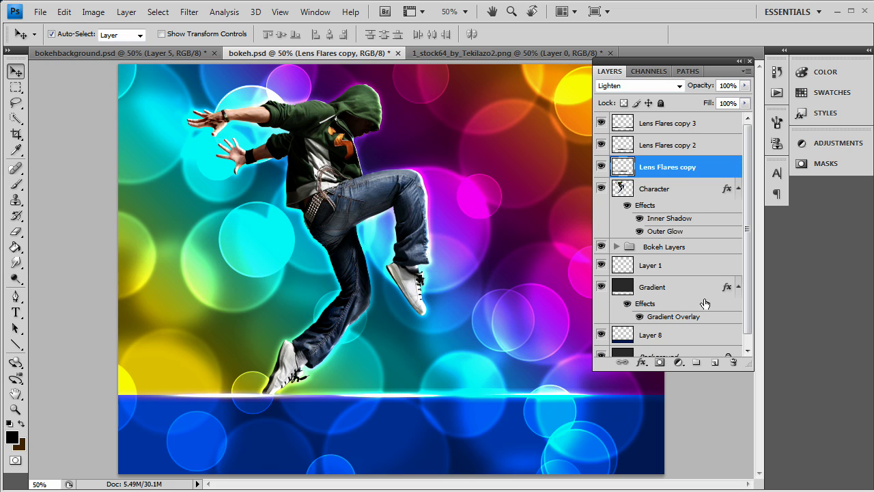
click(357, 197)
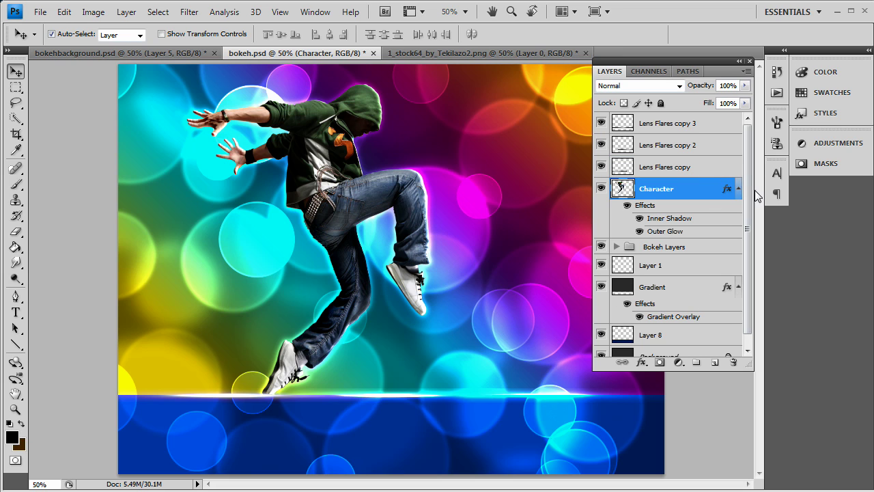
click(714, 362)
right_click(673, 192)
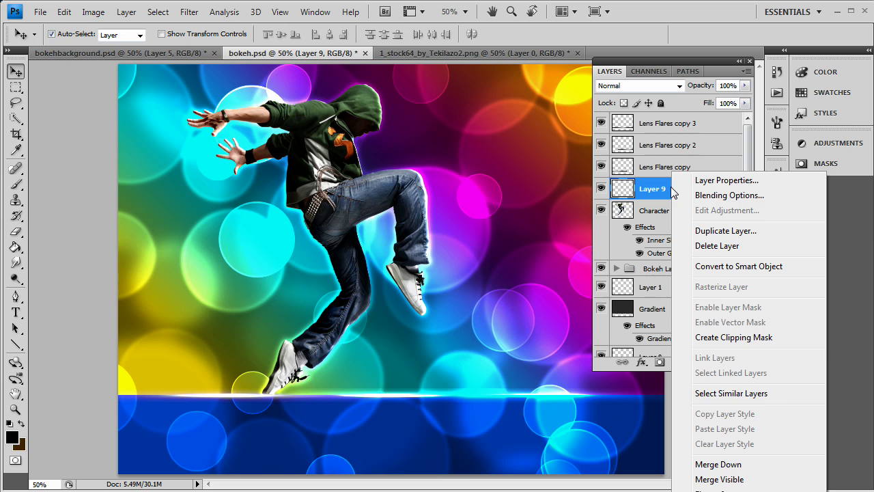
click(743, 343)
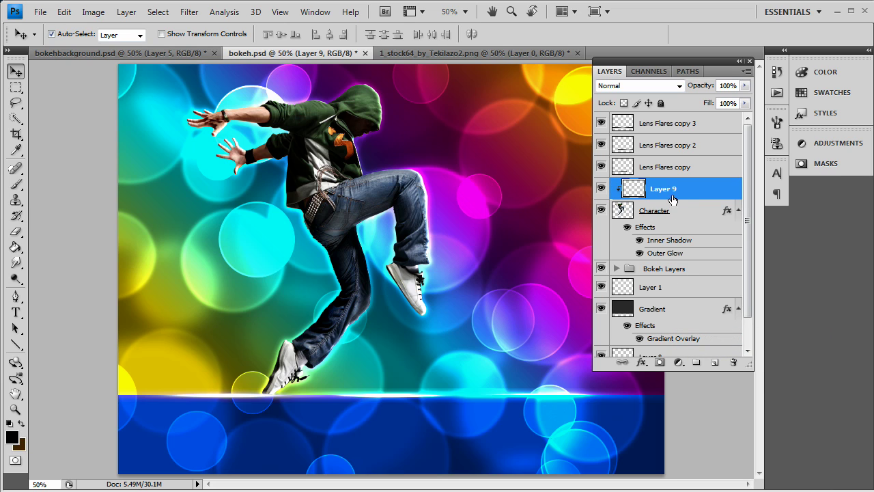
Step: Rename the new clipped layer as Gradient overlay
double_click(663, 189)
text(Gradient overlay)
key(Return)
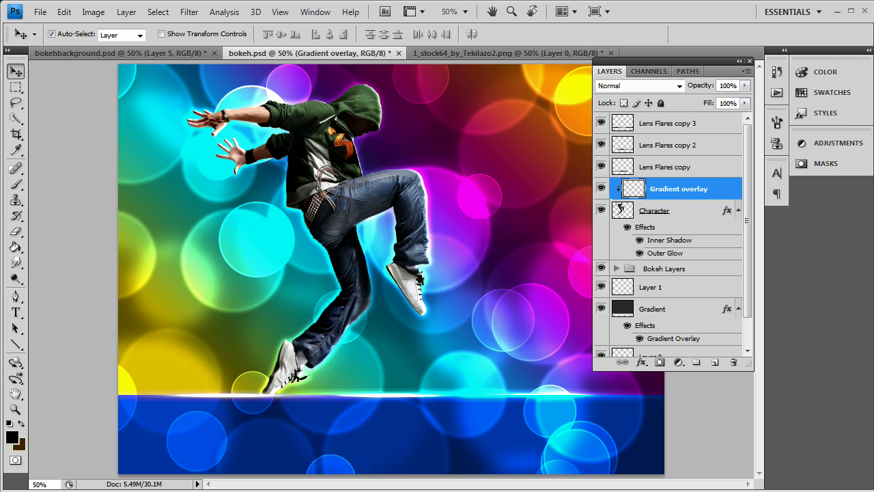
Step: Set up the Brush tool with a soft round 100 px tip at 0% hardness
click(15, 184)
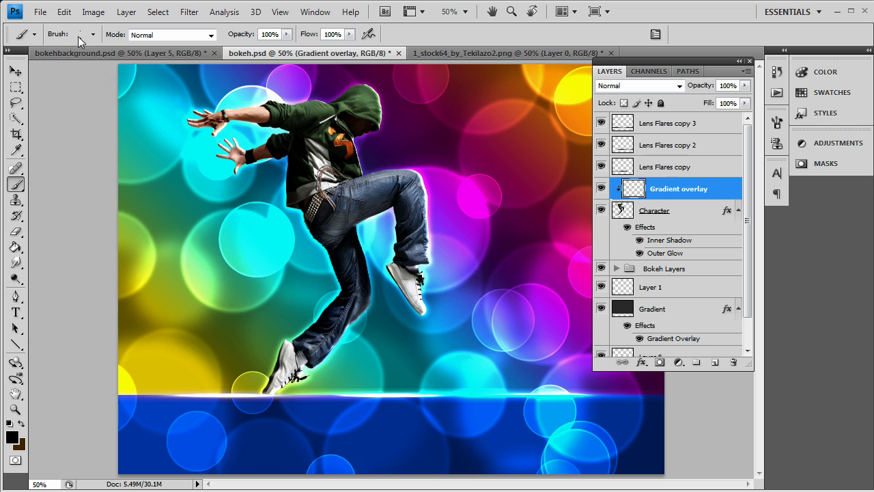
click(80, 36)
click(71, 196)
click(82, 193)
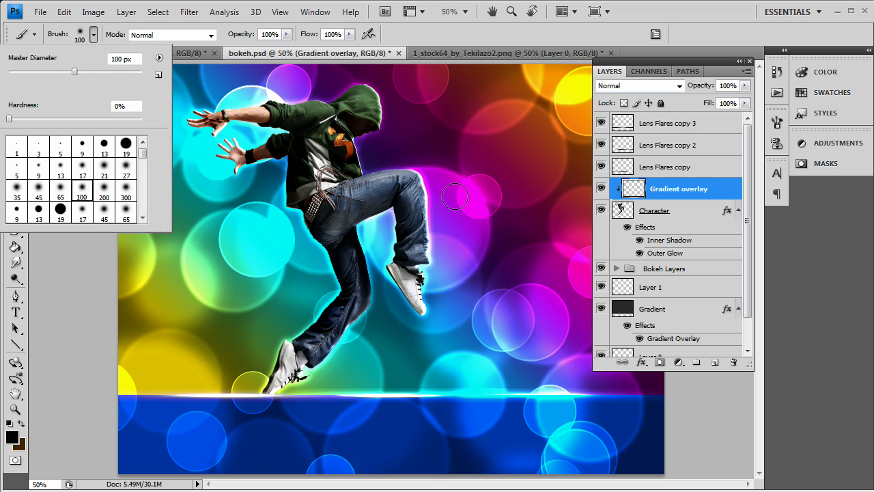
Step: Paint black soft shading along the dancer's legs, rear shoe, hood and arm edges on the clipped Gradient overlay layer
key(Return)
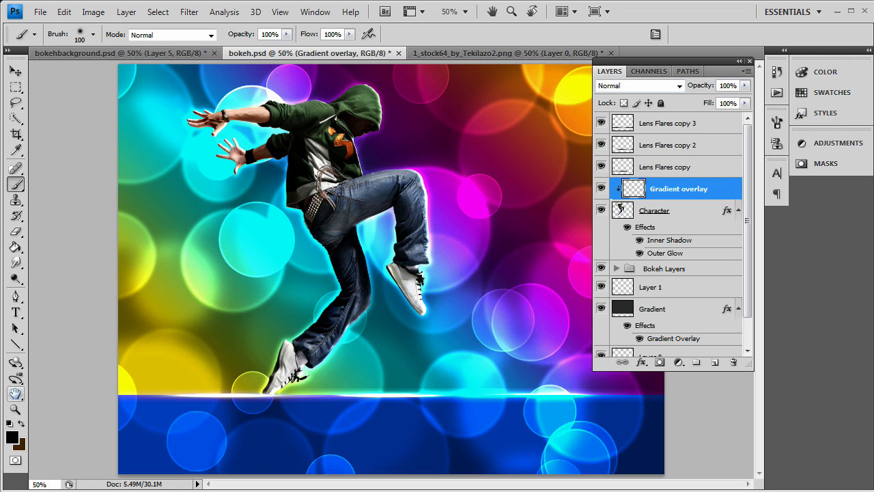
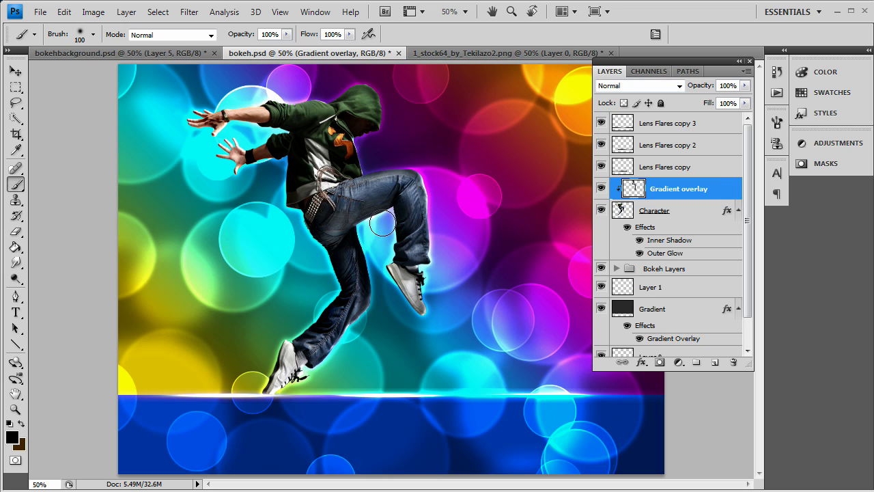
mouse_move(369, 234)
mouse_down()
mouse_move(379, 270)
mouse_move(367, 324)
mouse_move(320, 373)
mouse_move(278, 394)
mouse_up()
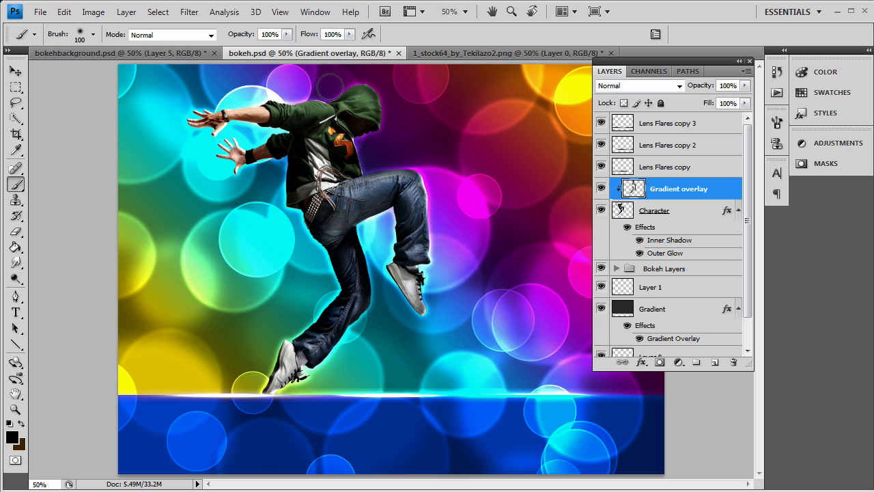
mouse_move(329, 86)
mouse_down()
mouse_move(362, 73)
mouse_move(334, 79)
mouse_move(327, 90)
mouse_move(272, 87)
mouse_up()
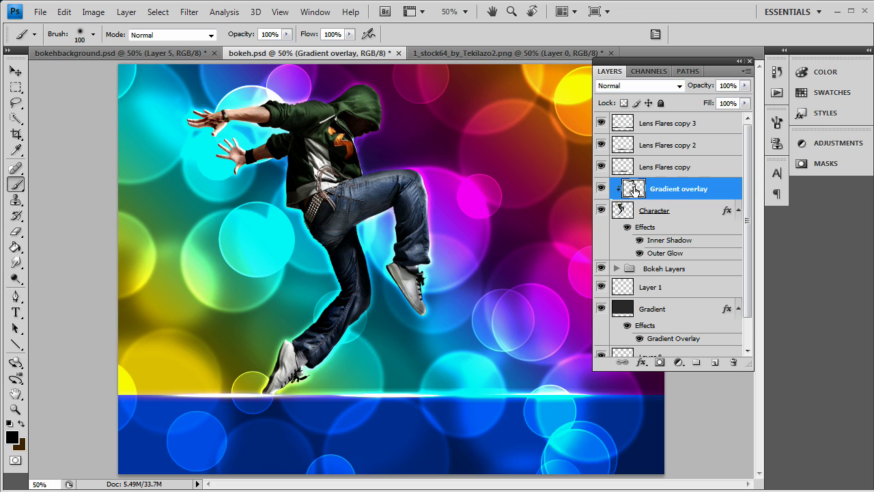
scroll(642, 285, down, 1)
right_click(676, 286)
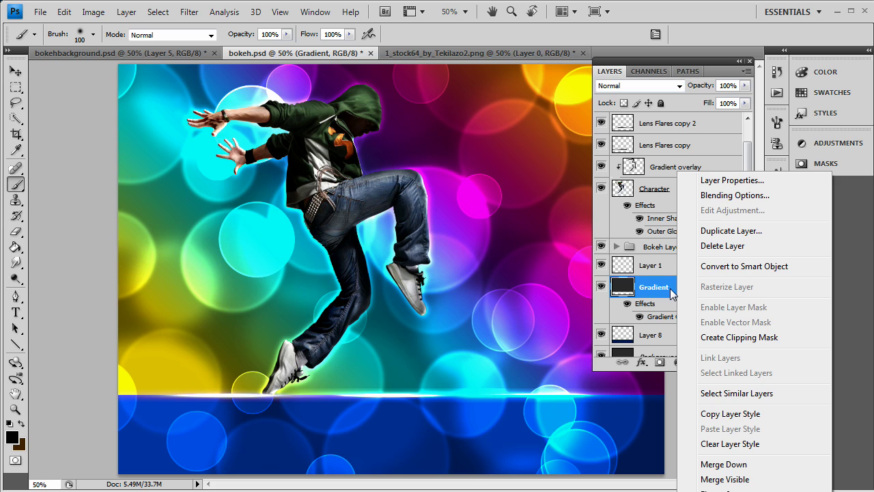
click(712, 337)
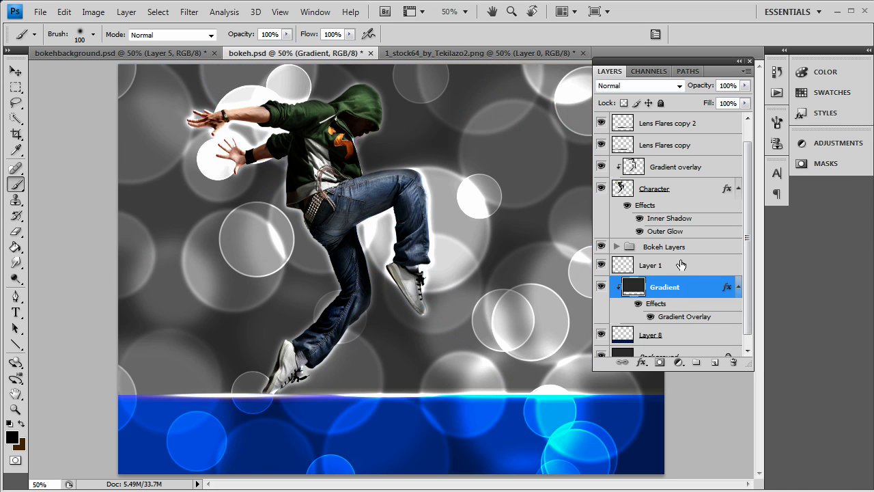
key(ctrl+z)
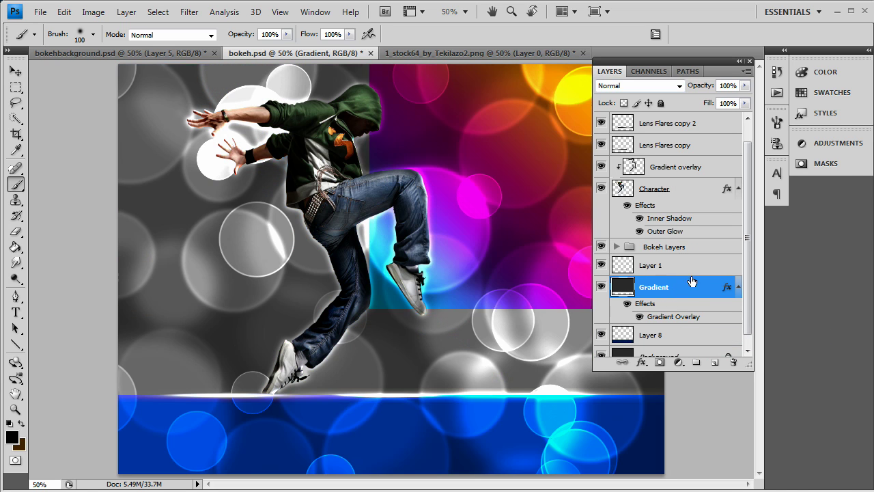
Step: Copy the layer style of the Gradient layer and paste it onto the Gradient overlay layer
right_click(670, 288)
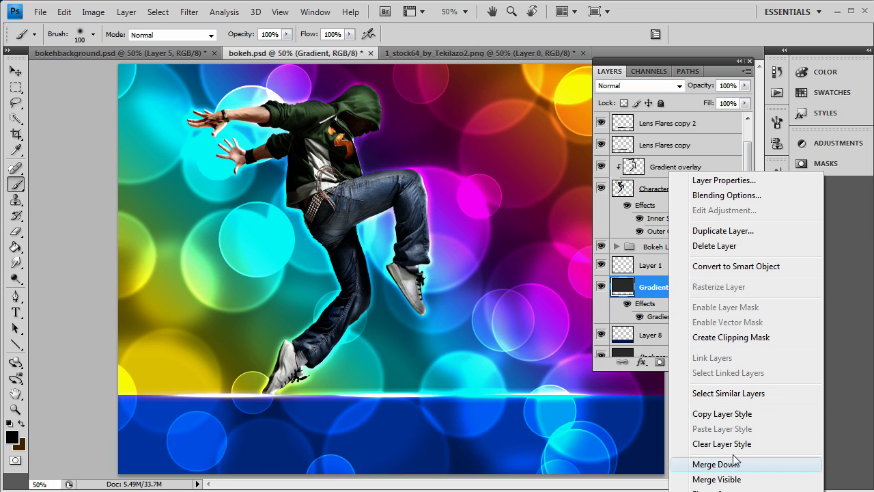
click(748, 419)
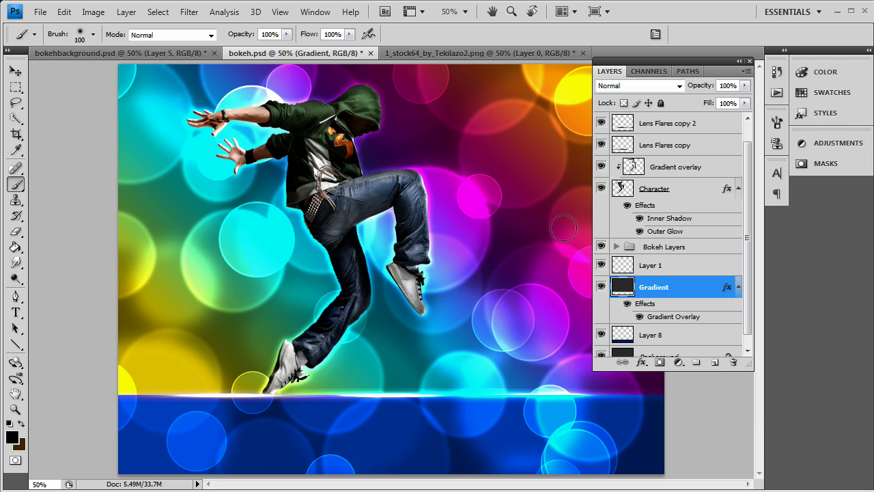
scroll(670, 245, up, 1)
click(679, 191)
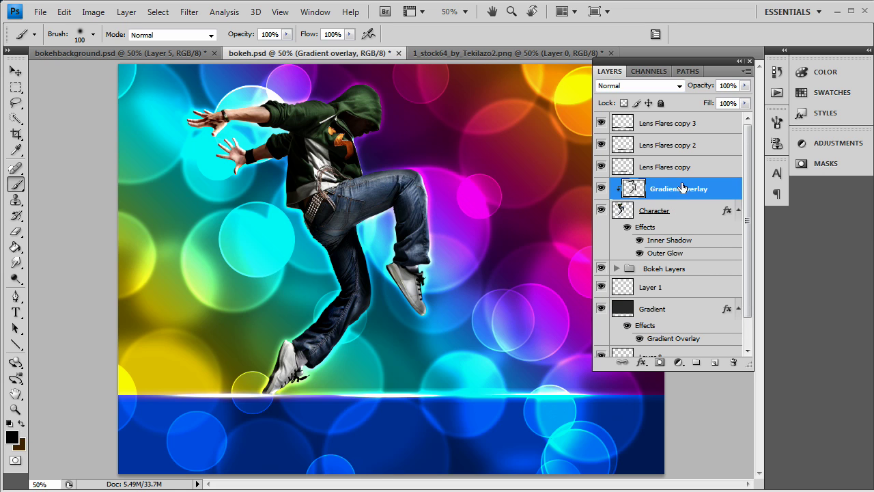
right_click(674, 191)
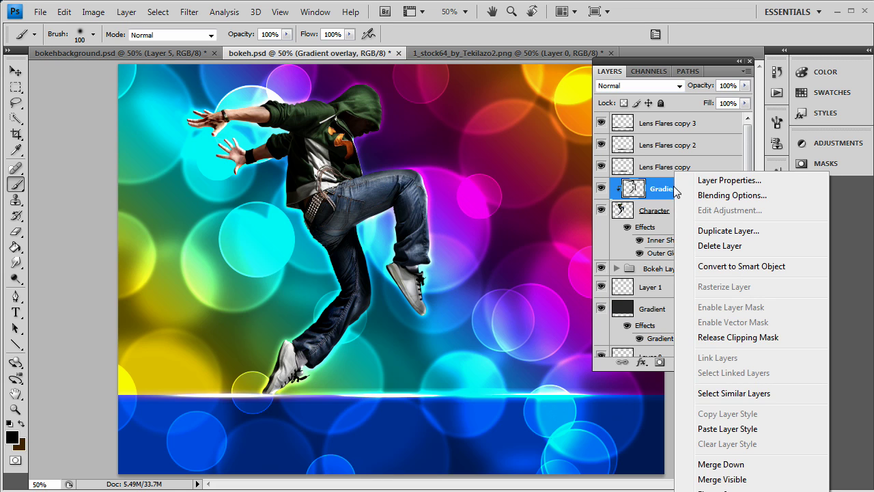
click(720, 431)
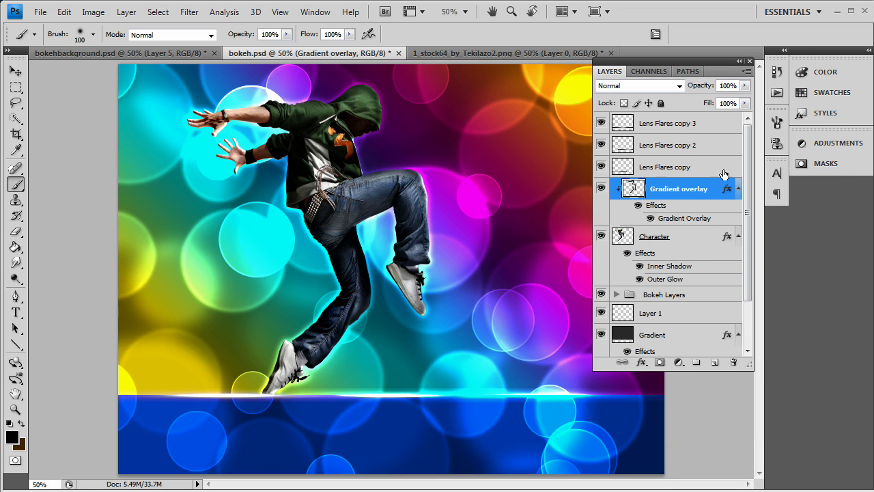
Step: Set the blend mode of the Gradient overlay layer's Gradient Overlay effect to Normal
right_click(679, 192)
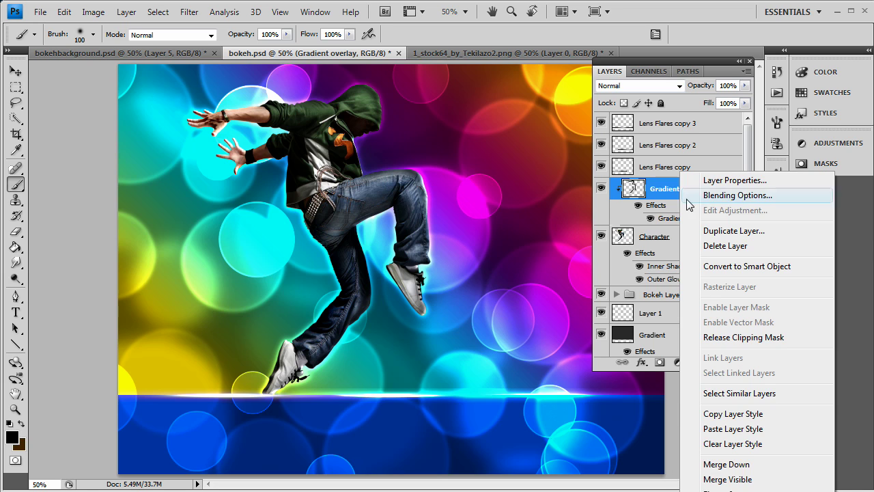
click(725, 195)
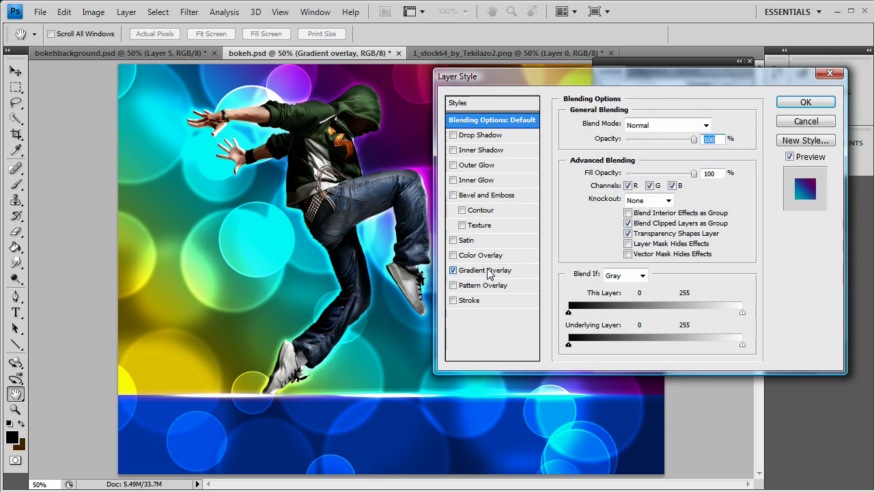
click(489, 271)
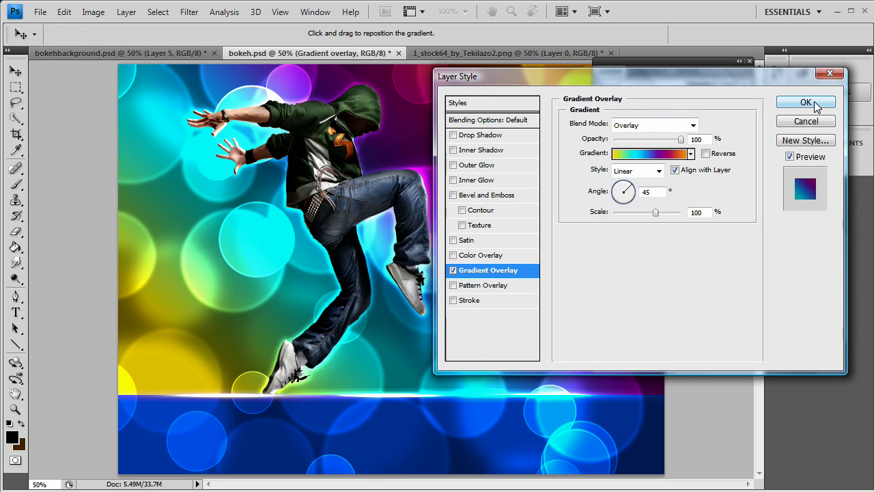
click(644, 124)
click(639, 135)
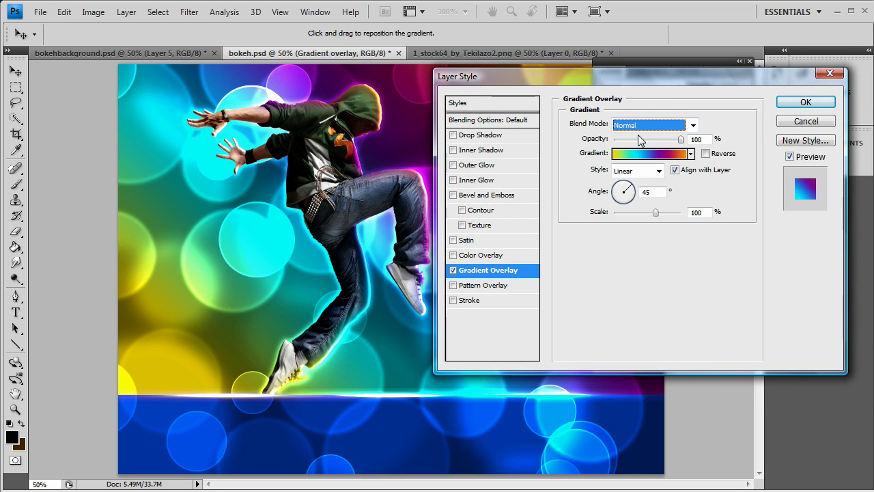
click(807, 101)
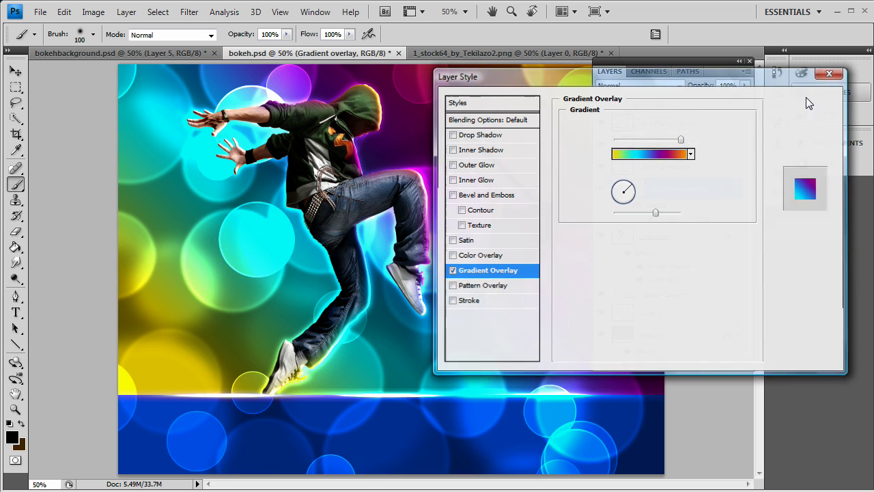
Step: Bake the gradient effect into the Gradient overlay layer by converting it to a smart object and rasterizing it
right_click(674, 194)
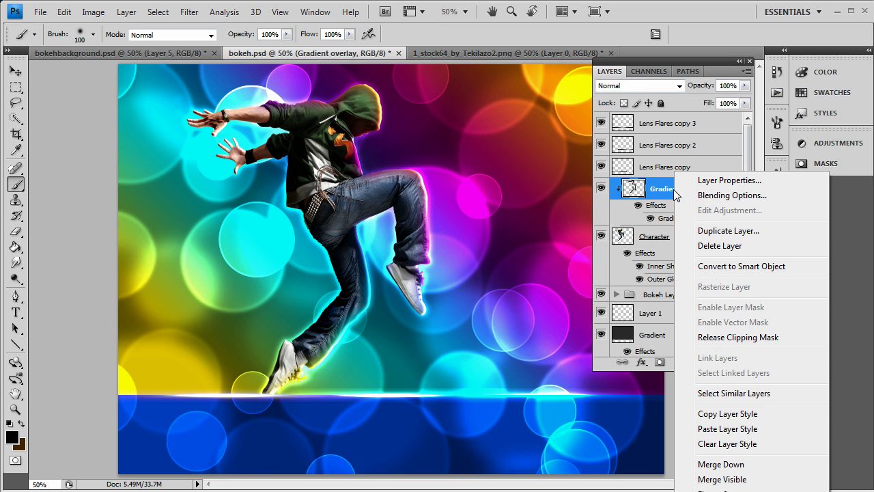
click(733, 266)
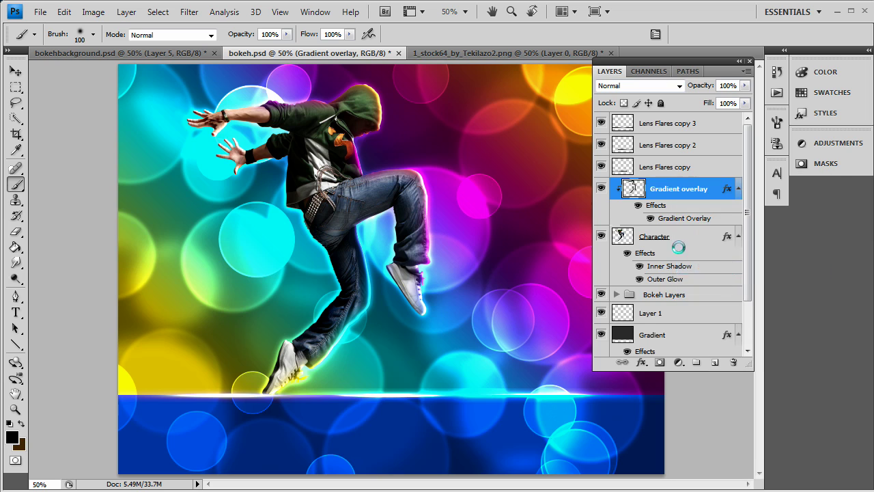
right_click(672, 188)
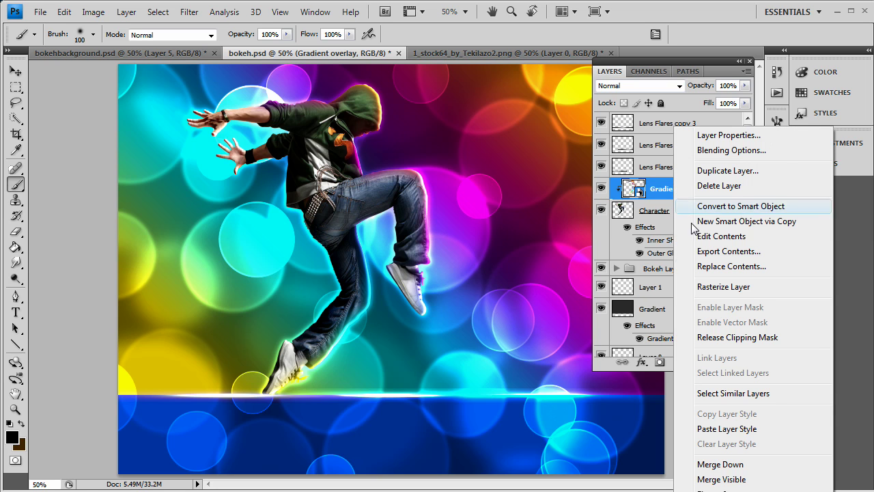
click(680, 288)
Step: Set the Gradient overlay layer to Color Dodge and erase its colour from the laces of the dancer's rear shoe
click(645, 85)
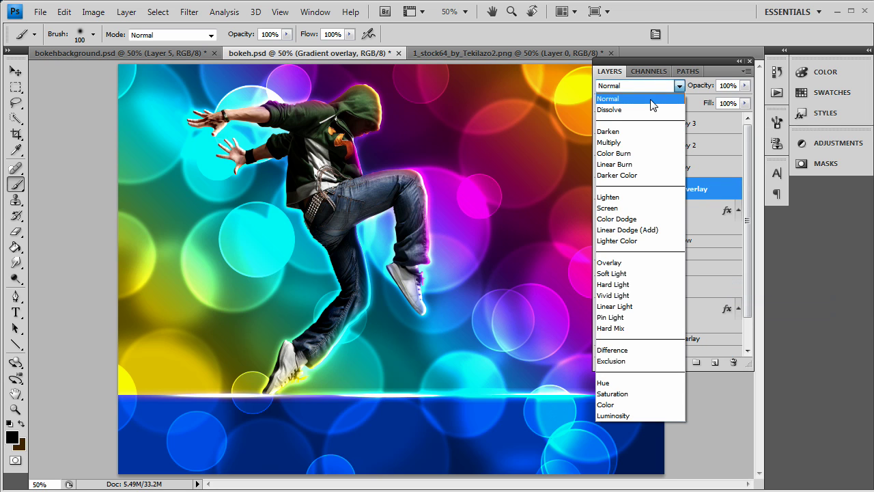
click(646, 221)
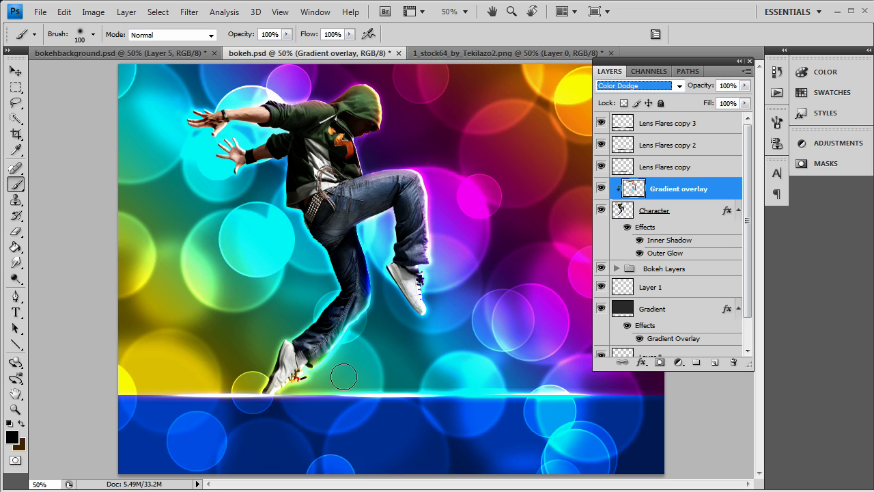
click(16, 231)
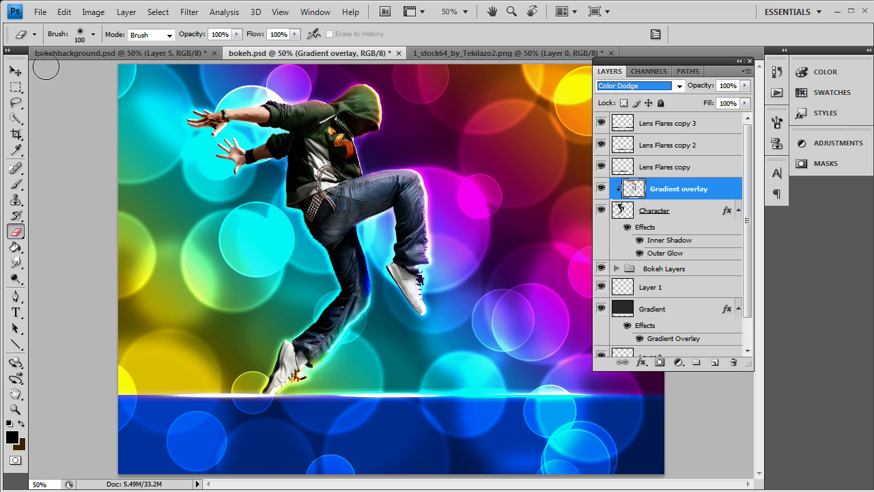
key(Return)
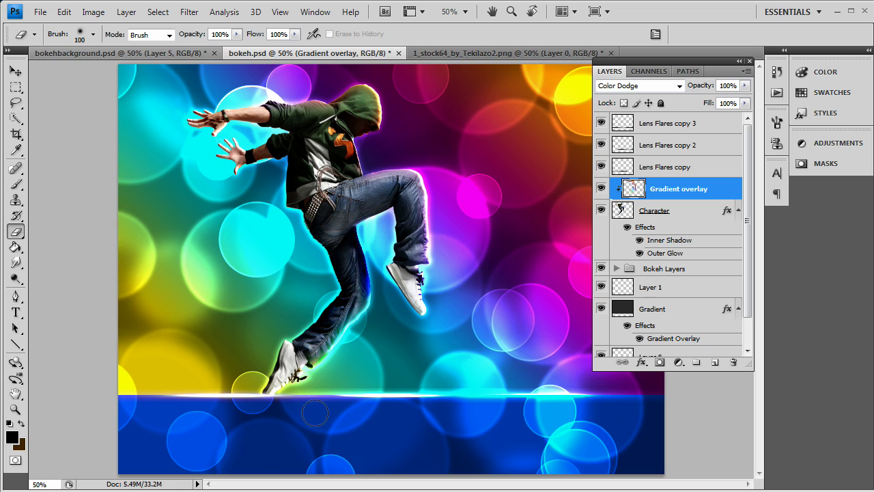
drag(304, 401, 292, 391)
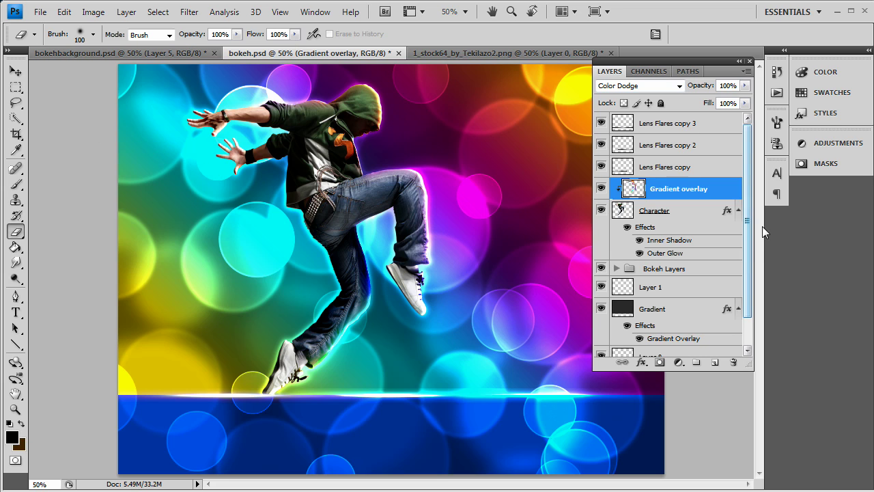
Step: Add a new layer directly above the Bokeh Layers group and name it The Spark
click(673, 272)
click(716, 361)
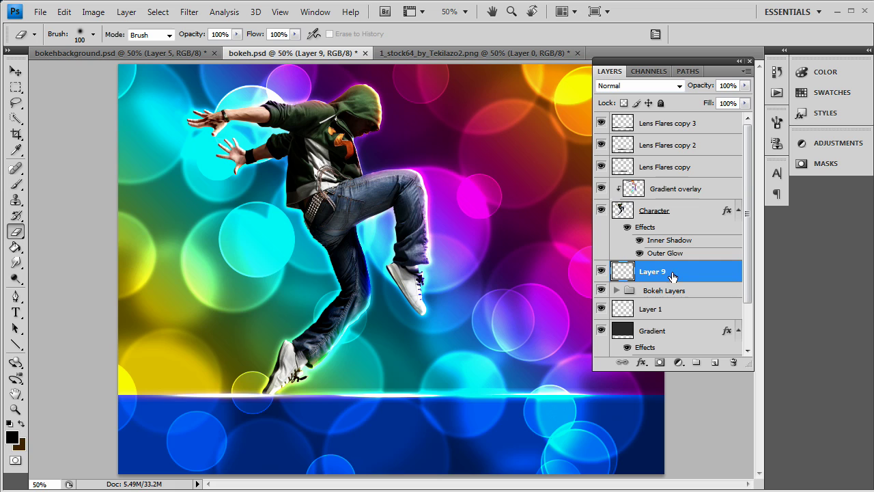
double_click(658, 272)
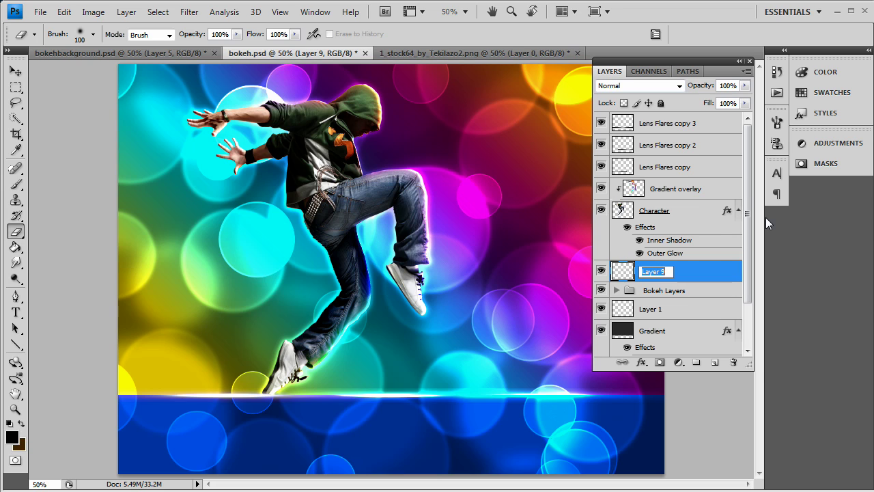
text(The Spark)
key(Return)
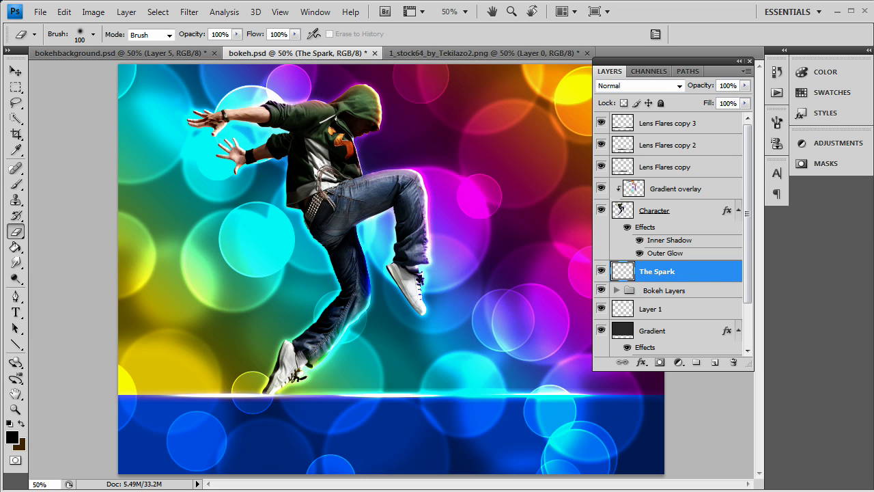
Step: Stamp the 615 px sampled spark brush once in white around the dancer's rear foot on The Spark layer
click(15, 183)
click(92, 34)
drag(142, 154, 142, 207)
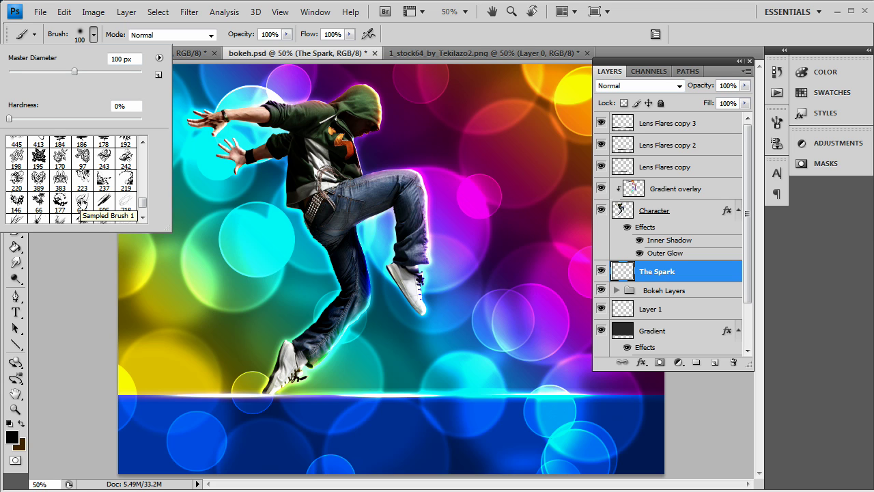
click(82, 201)
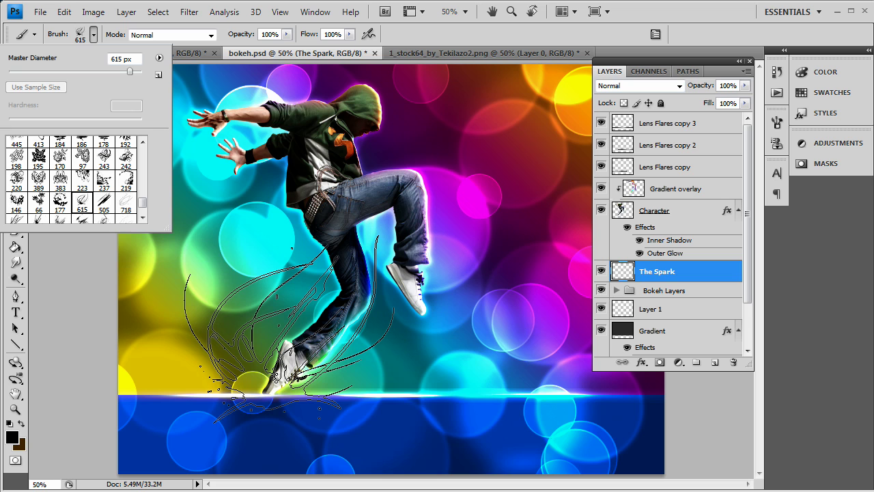
click(586, 34)
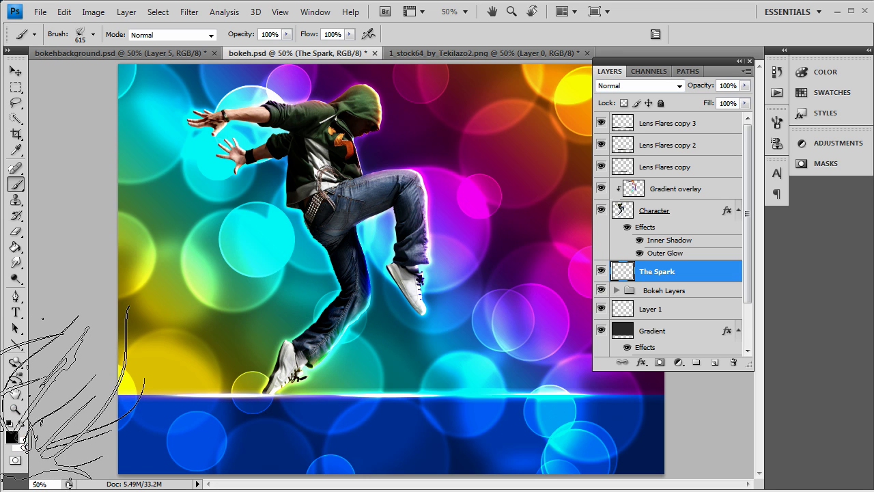
click(22, 424)
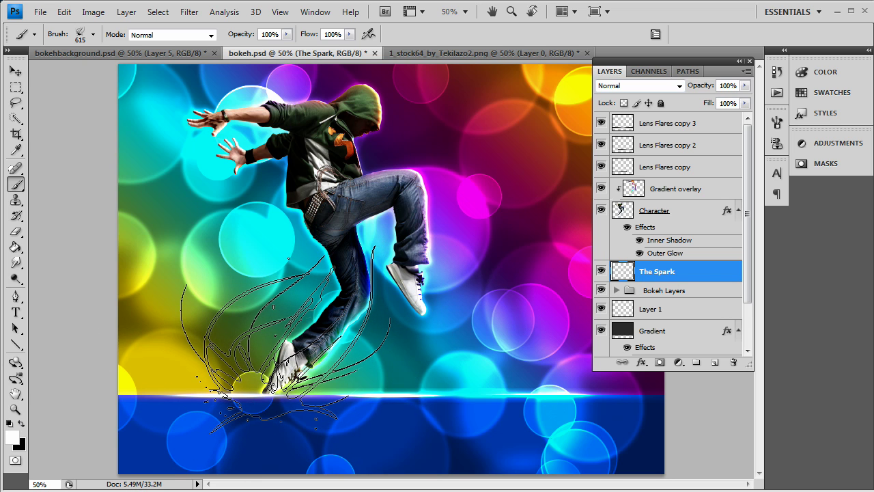
click(286, 341)
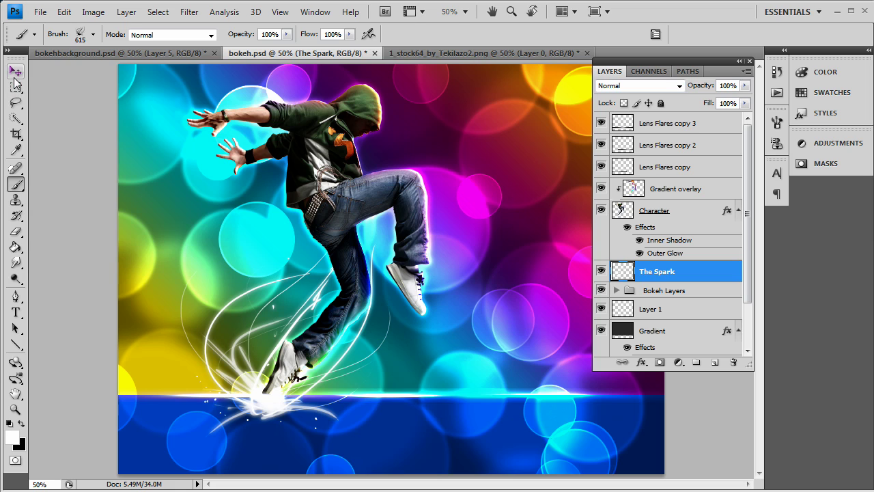
Step: Nudge the spark upward with the Move tool so its burst sits on the floor line beneath the dancer's rear foot
click(15, 75)
key(Up)
key(Up)
key(Up)
key(Up)
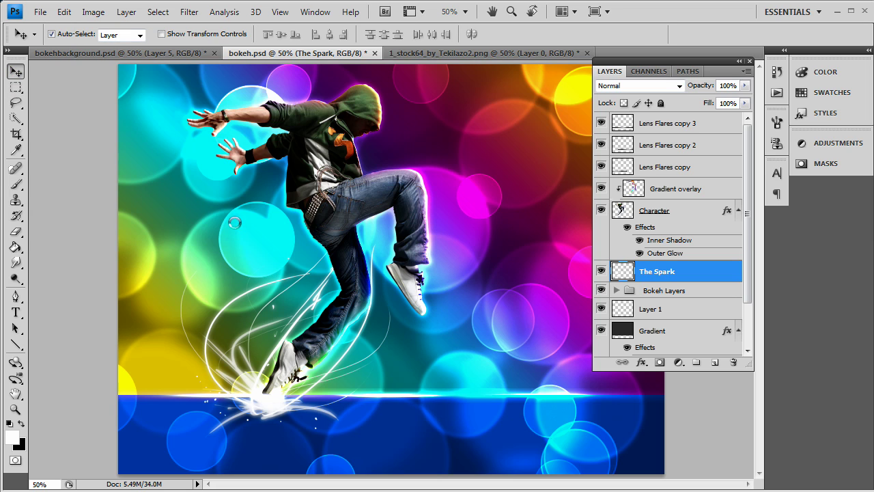
key(Up)
key(Up)
key(Up)
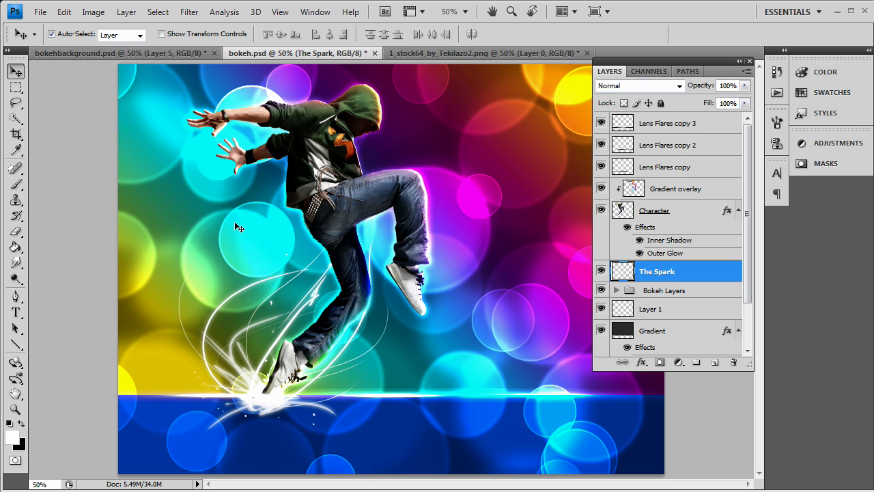
Step: Move The Spark layer above Gradient overlay and delete the part of the spark that falls below the floor line
drag(669, 273, 675, 182)
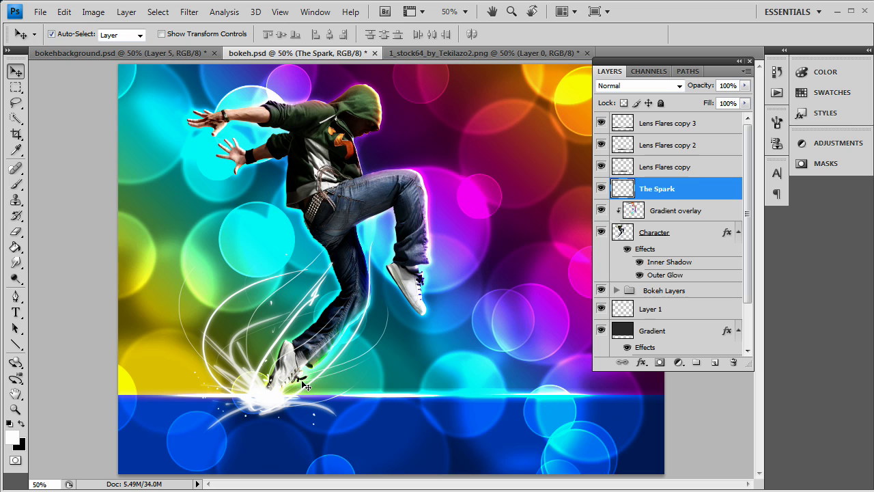
click(273, 399)
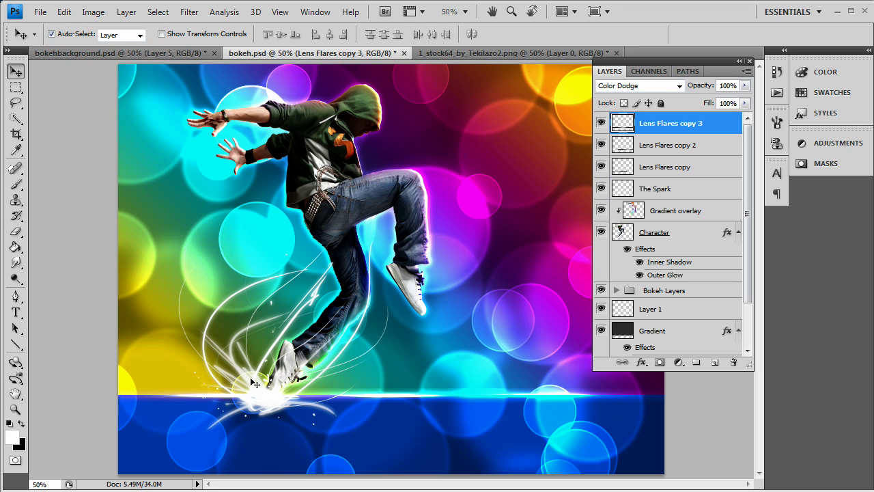
click(15, 88)
drag(213, 394, 118, 394)
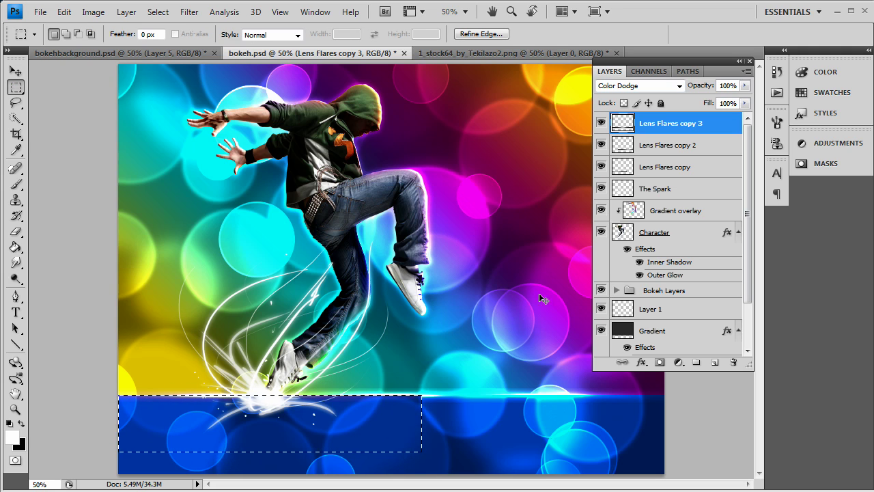
click(664, 195)
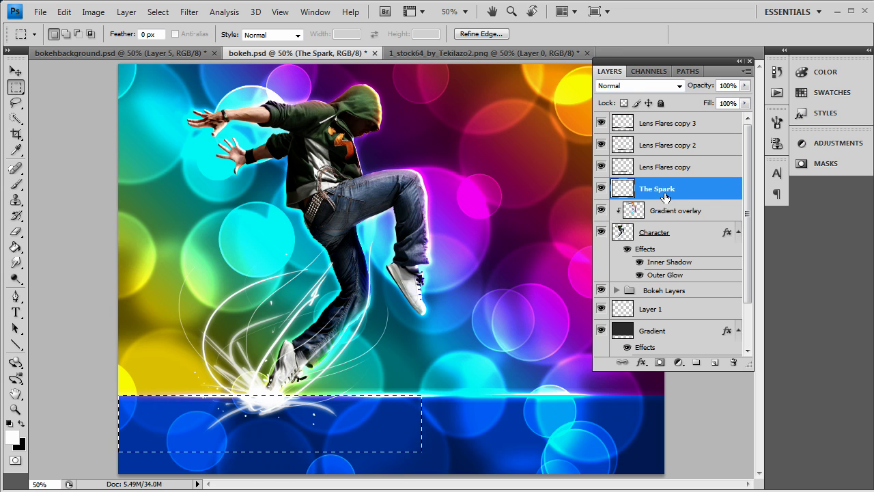
key(Delete)
key(ctrl+d)
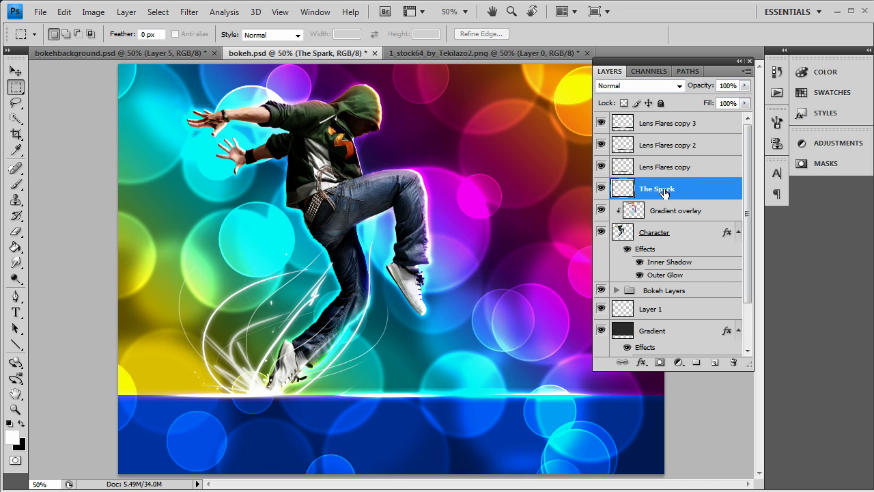
Step: Duplicate The Spark as The Spark copy and offset the original slightly to the left of its copy
right_click(664, 193)
click(706, 230)
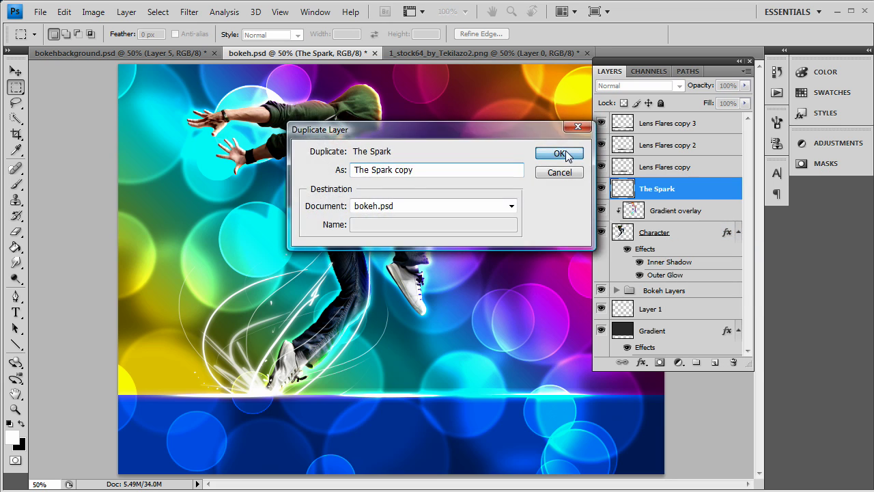
click(560, 153)
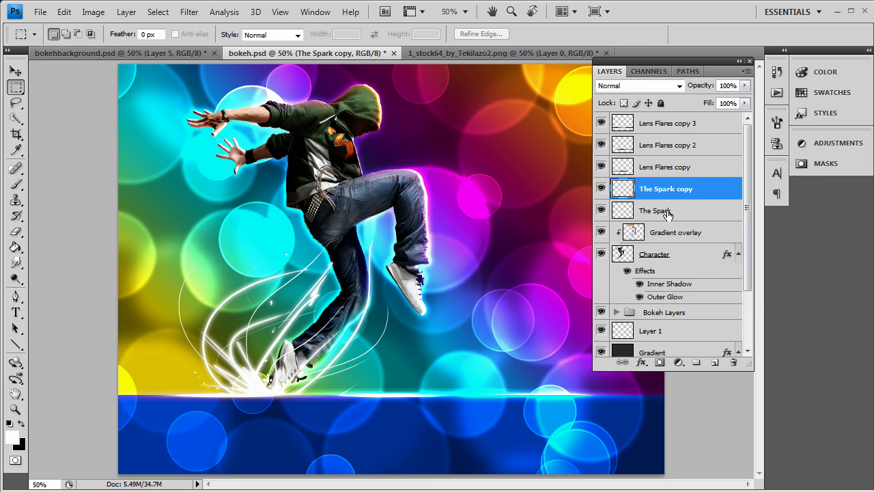
click(667, 213)
click(20, 71)
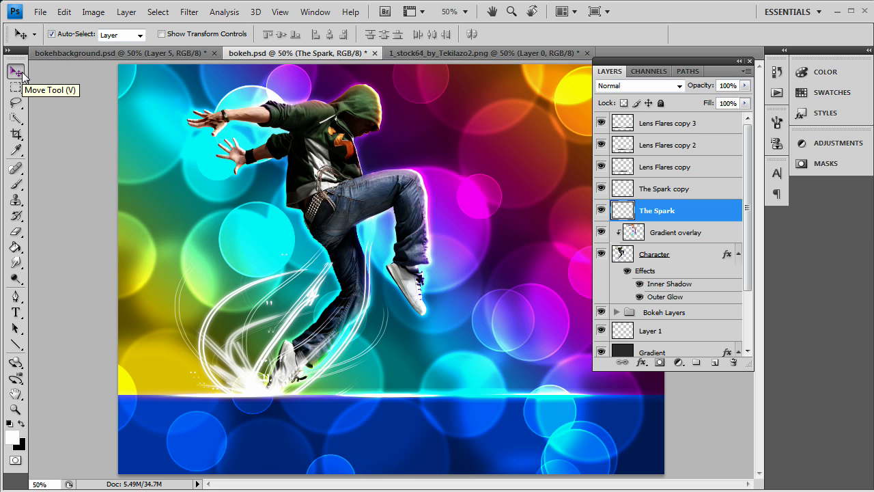
Step: Try Linear Dodge (Add) on The Spark layer, and settle on the Overlay blend mode
click(640, 86)
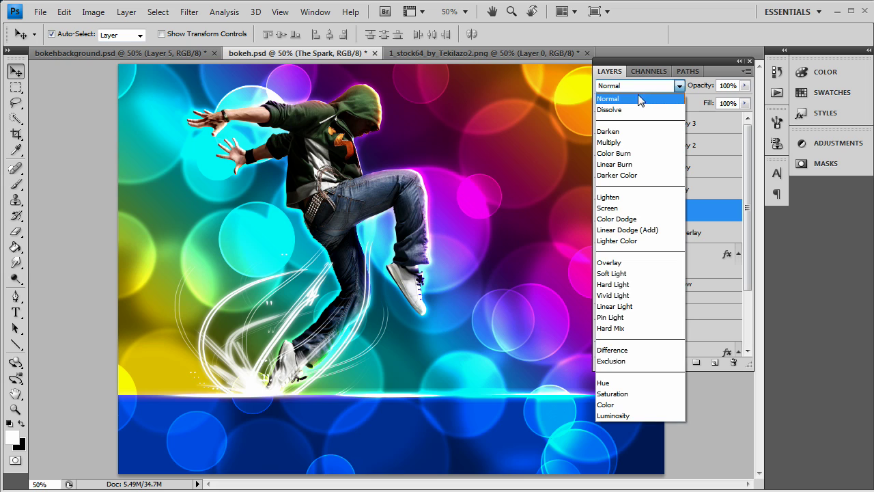
click(634, 234)
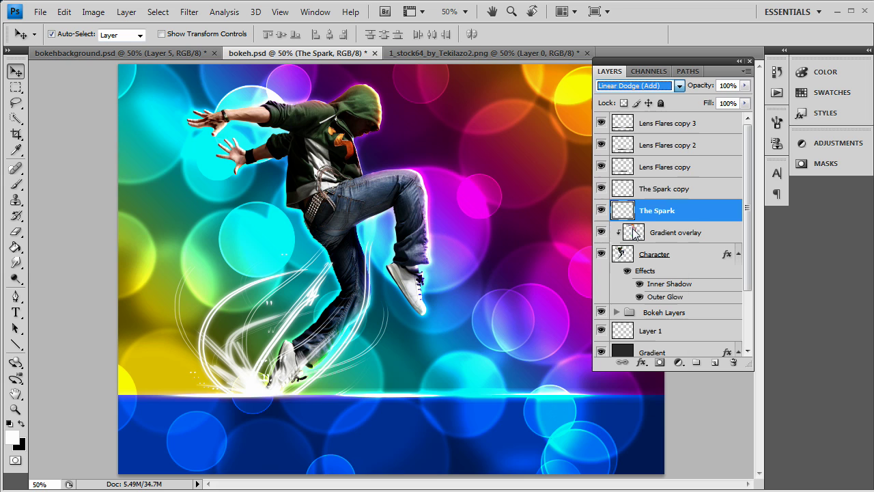
click(650, 86)
click(631, 265)
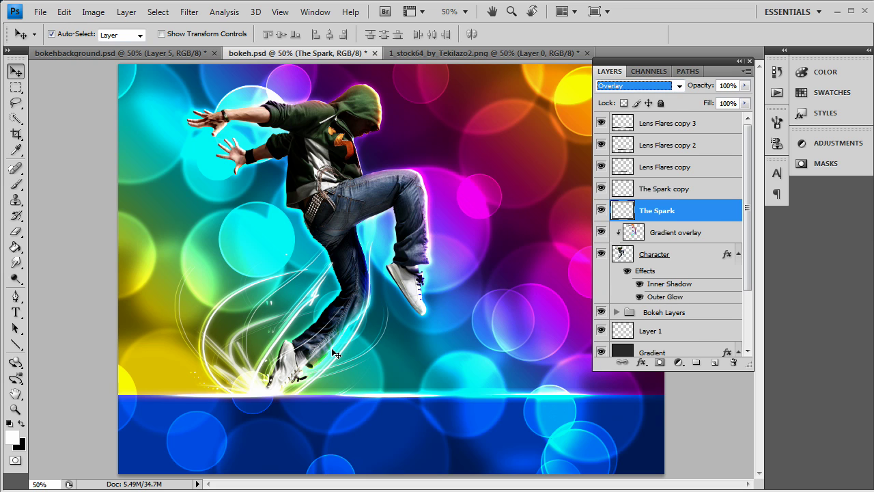
Step: Erase the spark strokes covering the dancer's rear shoe and leg on The Spark copy with a hard 30 px eraser
click(684, 194)
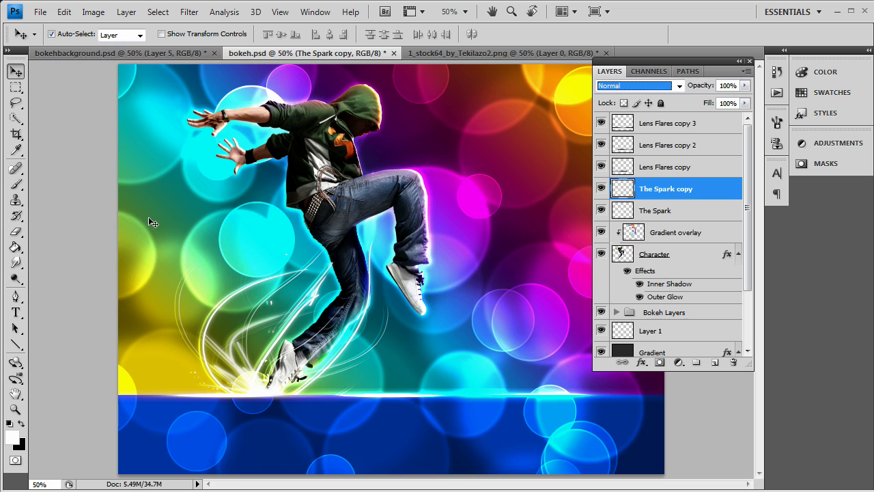
click(21, 233)
click(81, 38)
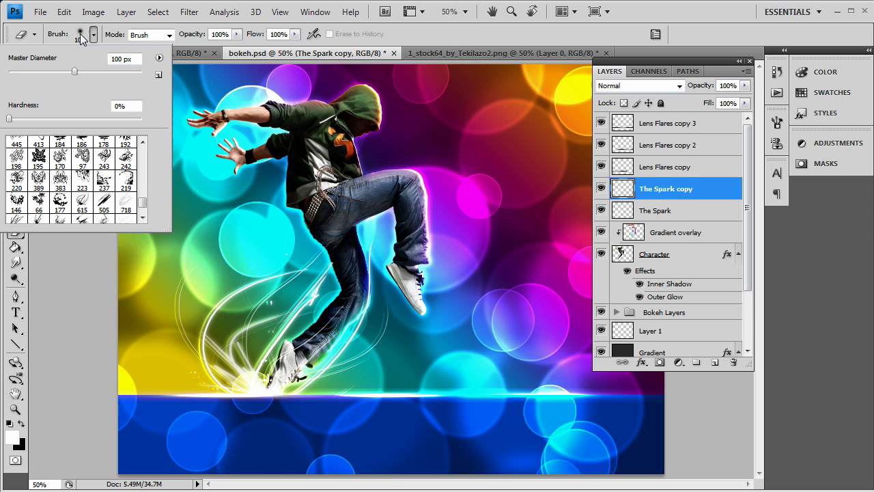
scroll(109, 157, up, 15)
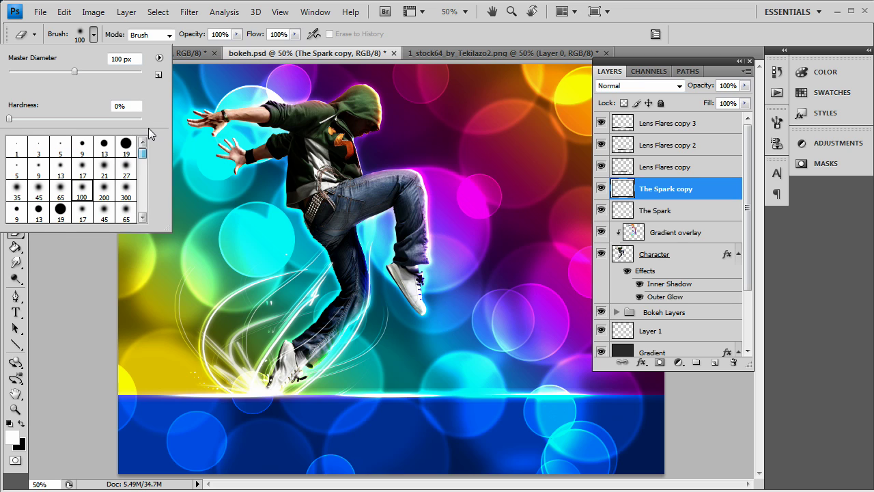
click(127, 145)
mouse_move(20, 71)
mouse_down()
mouse_move(43, 73)
mouse_move(28, 71)
mouse_up()
key(Return)
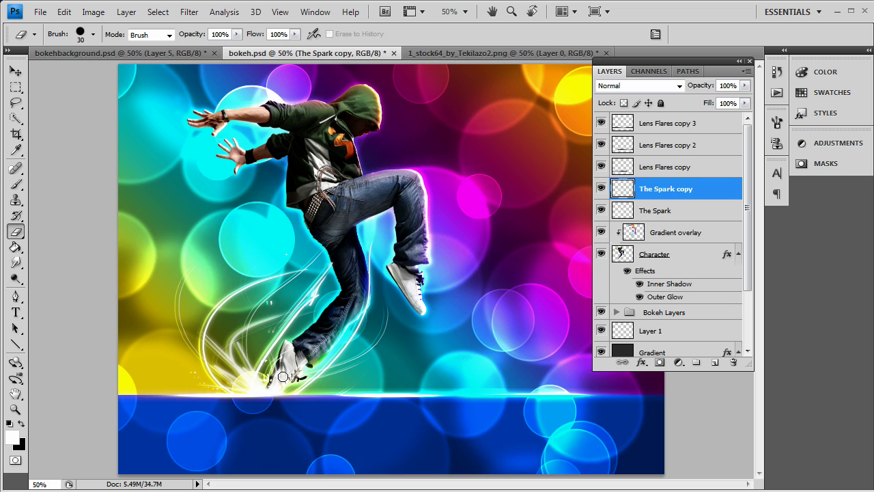
mouse_move(281, 367)
mouse_down()
mouse_move(274, 379)
mouse_move(289, 354)
mouse_up()
click(689, 215)
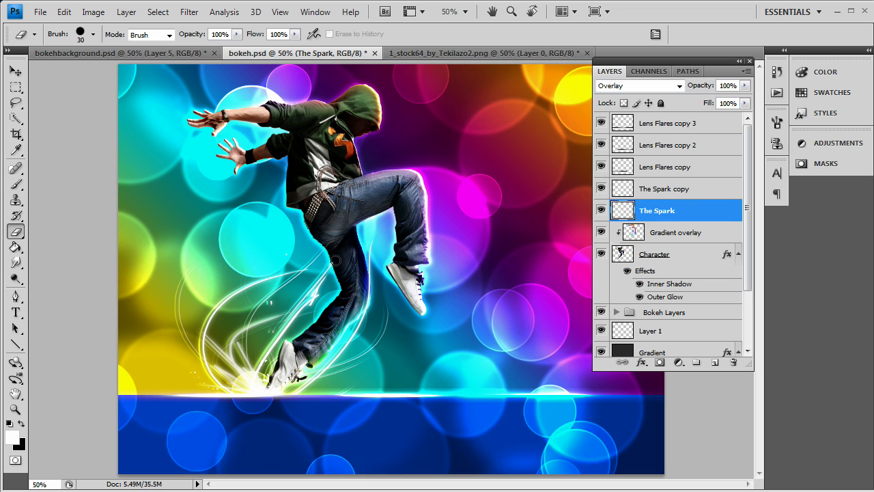
Step: Nudge The Spark copy and The Spark together by a small amount to refine the burst's position at the rear foot
click(654, 194)
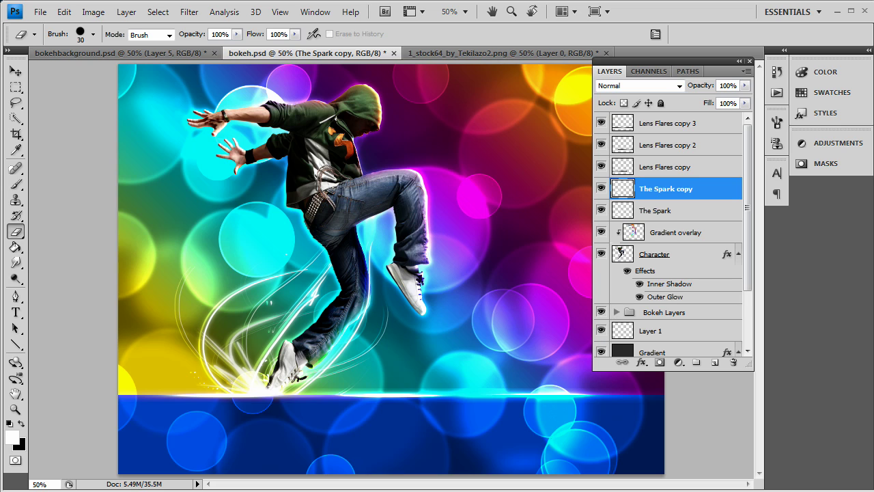
click(16, 71)
shift+click(674, 207)
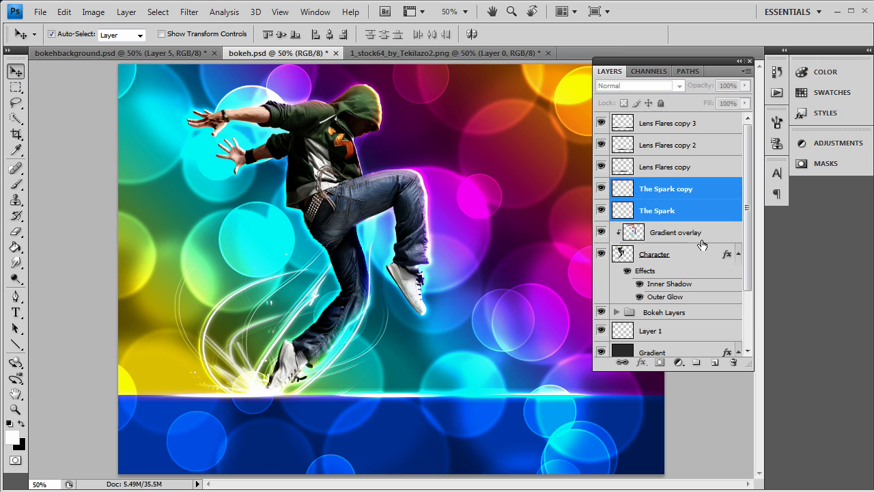
key(Up)
key(Up)
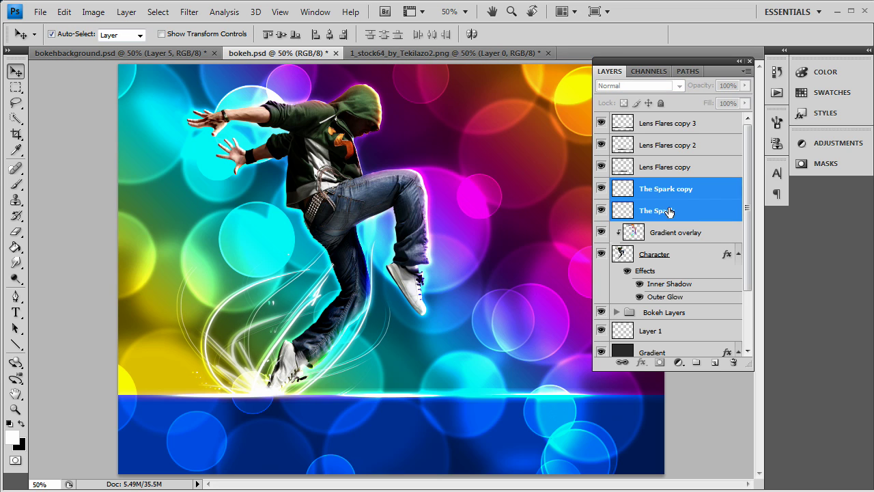
Step: Try merging The Spark and The Spark copy into one layer, and undo the merge
key(ctrl+e)
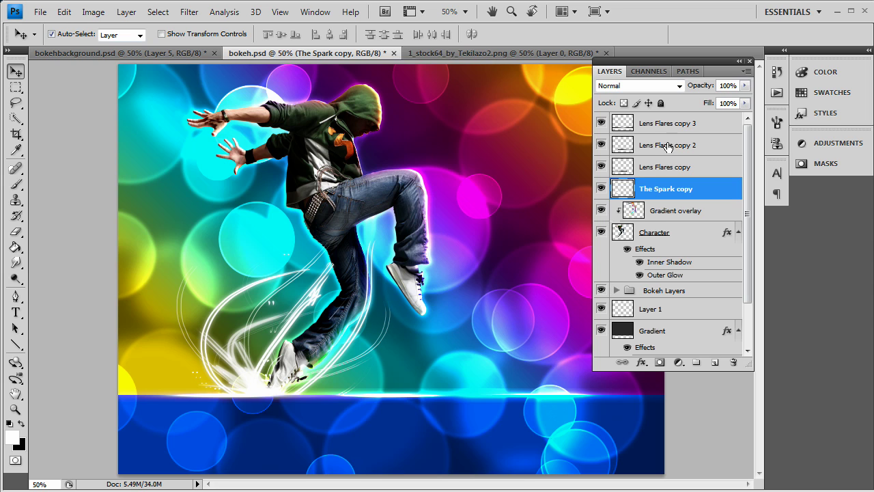
key(ctrl+z)
click(318, 349)
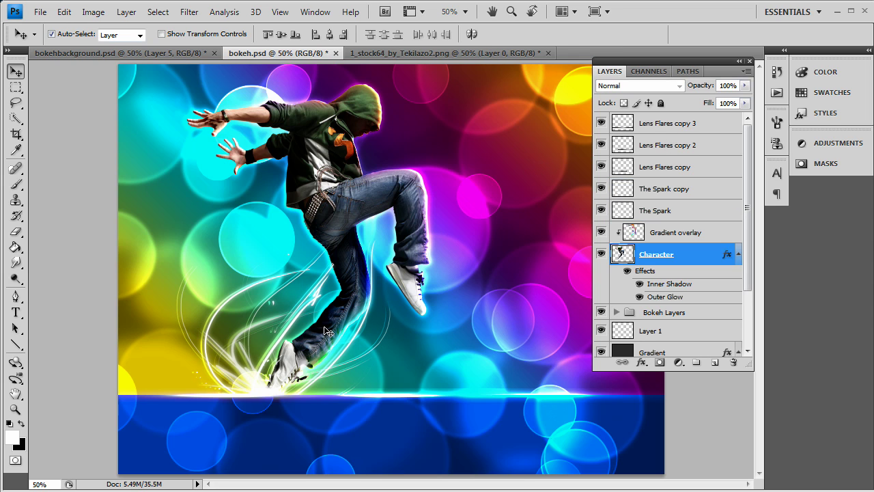
Step: Erase the spark over the side of the rear shoe on The Spark layer with a hard 19 px eraser
click(17, 232)
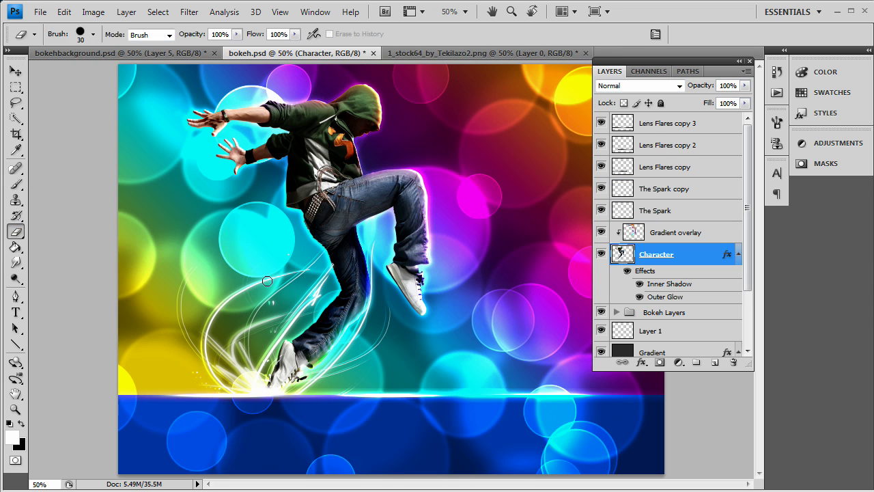
click(668, 211)
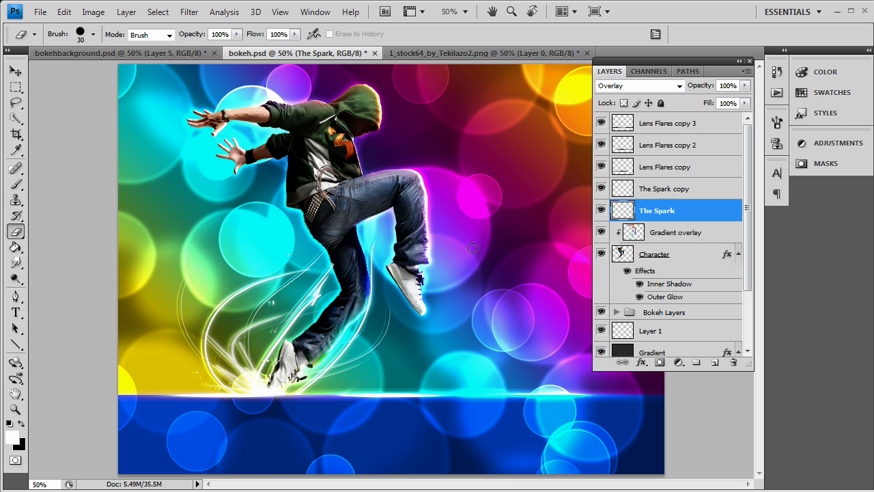
click(15, 408)
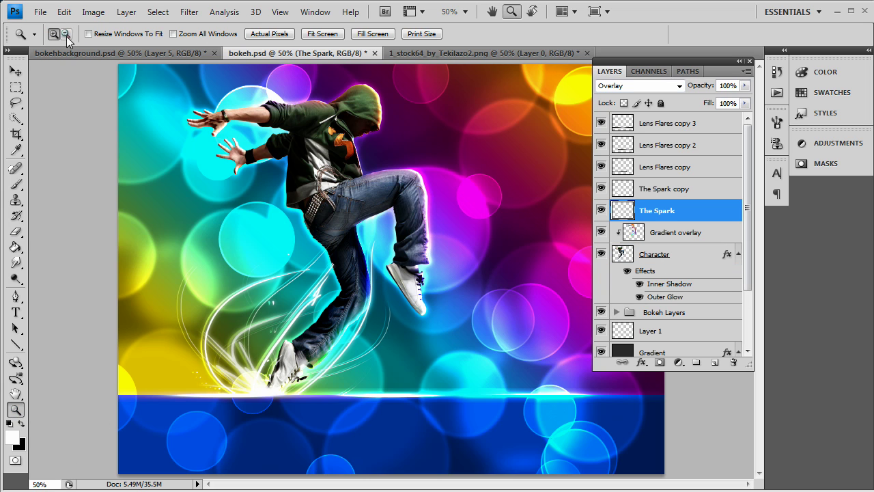
click(245, 423)
click(246, 424)
click(202, 411)
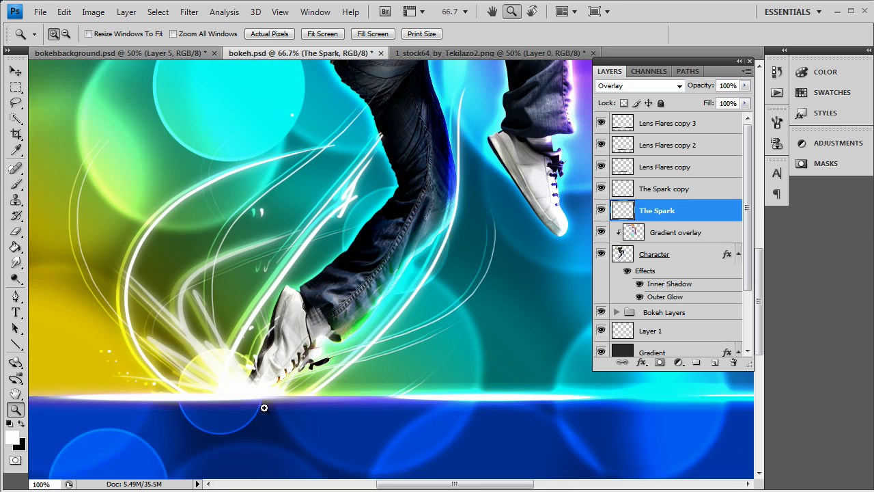
click(264, 405)
click(256, 359)
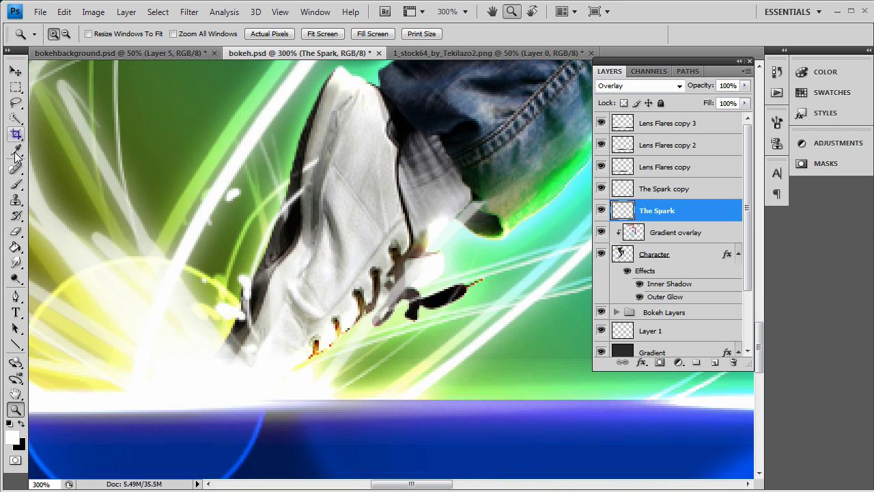
click(15, 232)
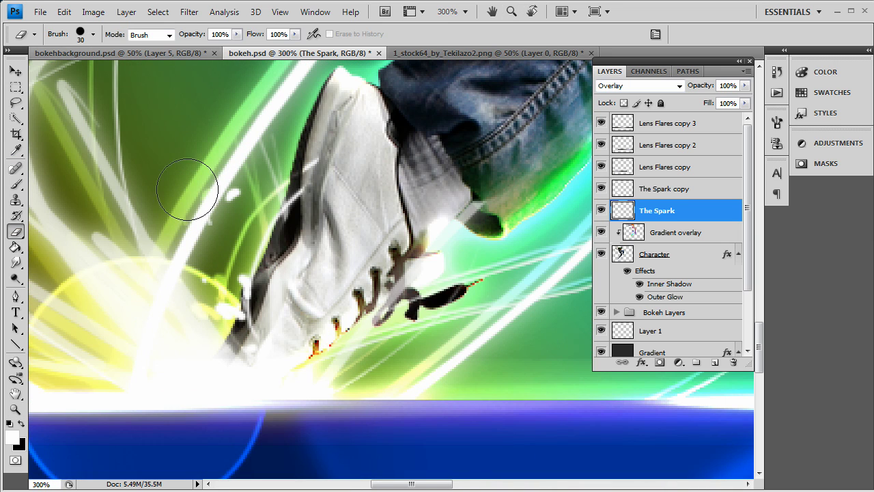
click(93, 33)
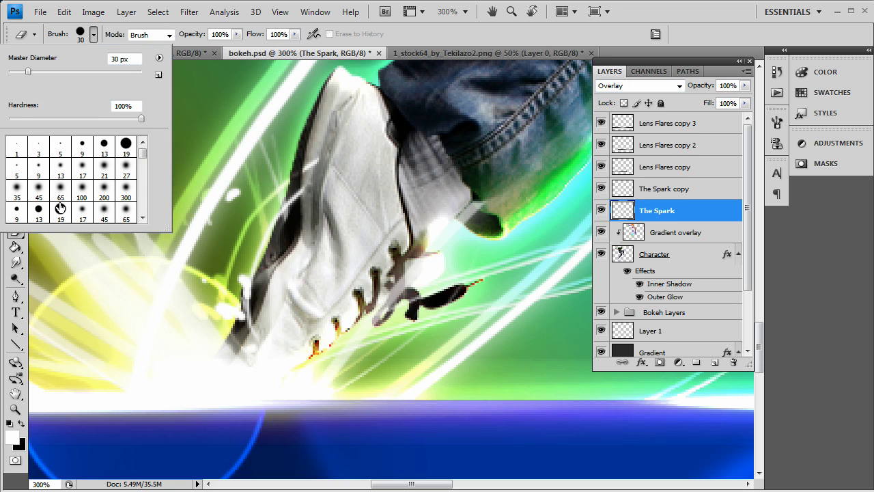
click(126, 145)
click(264, 335)
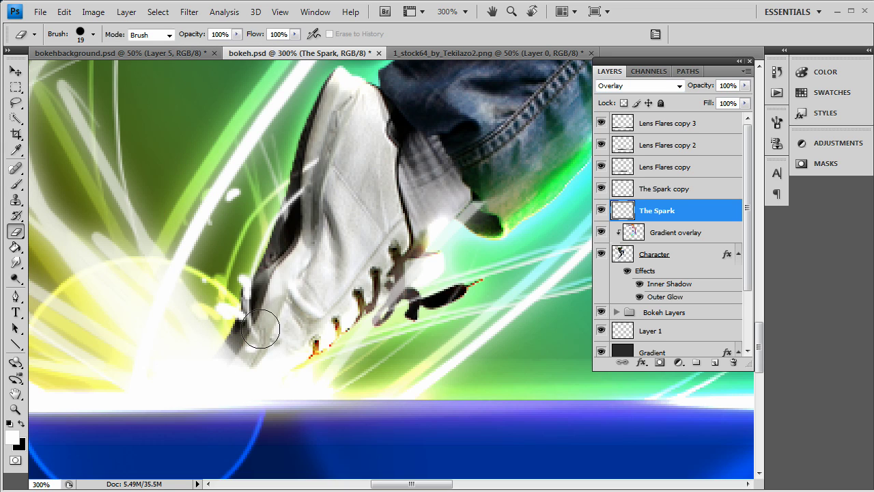
mouse_move(288, 268)
mouse_down()
mouse_move(265, 315)
mouse_move(312, 205)
mouse_move(283, 286)
mouse_move(303, 303)
mouse_move(272, 339)
mouse_up()
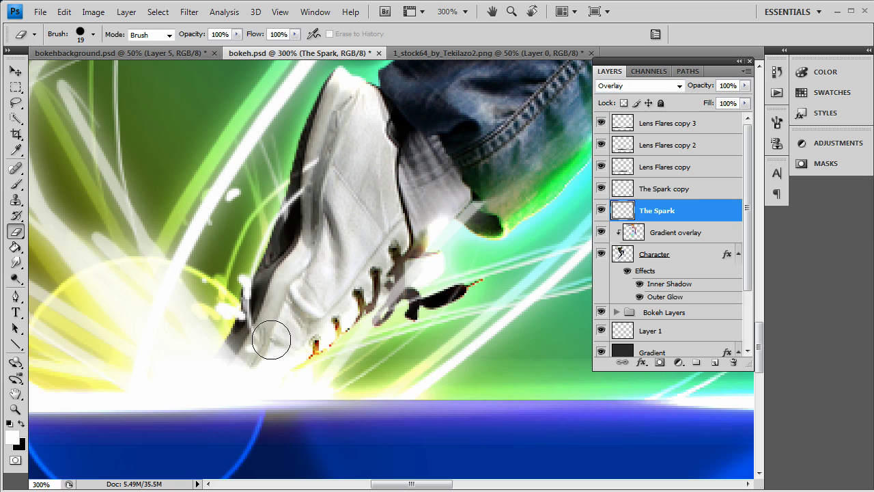
Step: Erase the spark covering the rear shoe's sole and toe on The Spark copy layer
click(668, 194)
mouse_move(243, 311)
mouse_down()
mouse_move(264, 338)
mouse_move(234, 371)
mouse_move(253, 338)
mouse_move(233, 365)
mouse_move(241, 364)
mouse_move(228, 377)
mouse_move(236, 381)
mouse_move(256, 375)
mouse_move(233, 379)
mouse_move(246, 364)
mouse_move(297, 335)
mouse_move(244, 364)
mouse_up()
mouse_move(288, 273)
mouse_down()
mouse_move(254, 328)
mouse_move(328, 160)
mouse_move(263, 286)
mouse_move(250, 350)
mouse_up()
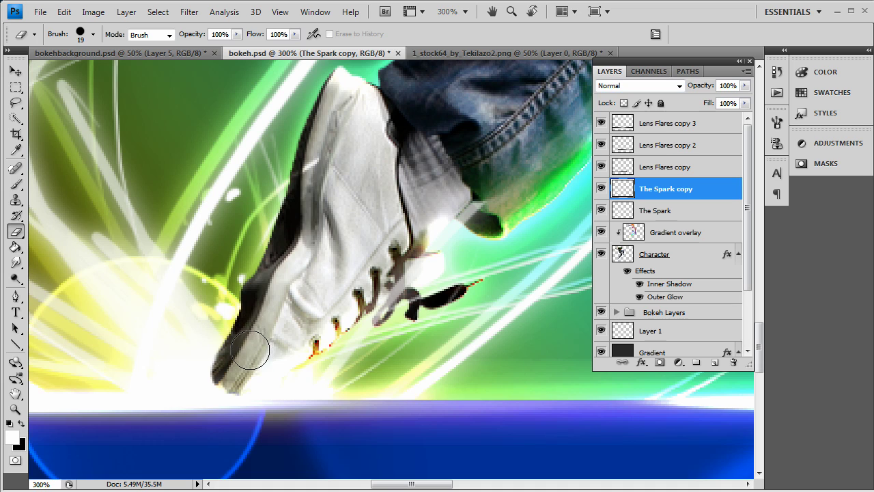
Step: Clear the remaining spark traces from the rear shoe's upper and laces, and return to the 50% view
click(656, 212)
mouse_move(327, 181)
mouse_down()
mouse_move(330, 158)
mouse_move(307, 206)
mouse_move(323, 164)
mouse_up()
mouse_move(325, 308)
mouse_down()
mouse_move(281, 344)
mouse_move(369, 233)
mouse_move(365, 261)
mouse_move(335, 295)
mouse_move(381, 259)
mouse_move(394, 280)
mouse_move(404, 259)
mouse_move(387, 280)
mouse_move(385, 230)
mouse_move(409, 258)
mouse_move(396, 259)
mouse_move(420, 267)
mouse_move(391, 277)
mouse_move(386, 303)
mouse_move(378, 296)
mouse_move(375, 306)
mouse_move(367, 250)
mouse_move(359, 291)
mouse_move(424, 289)
mouse_move(398, 295)
mouse_move(377, 281)
mouse_move(347, 210)
mouse_move(427, 263)
mouse_move(400, 270)
mouse_move(421, 272)
mouse_up()
click(675, 190)
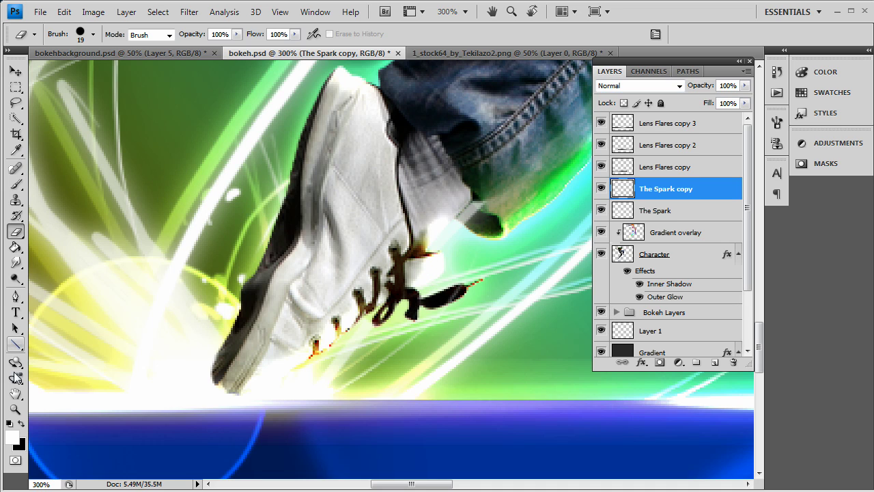
click(15, 410)
alt+click(369, 291)
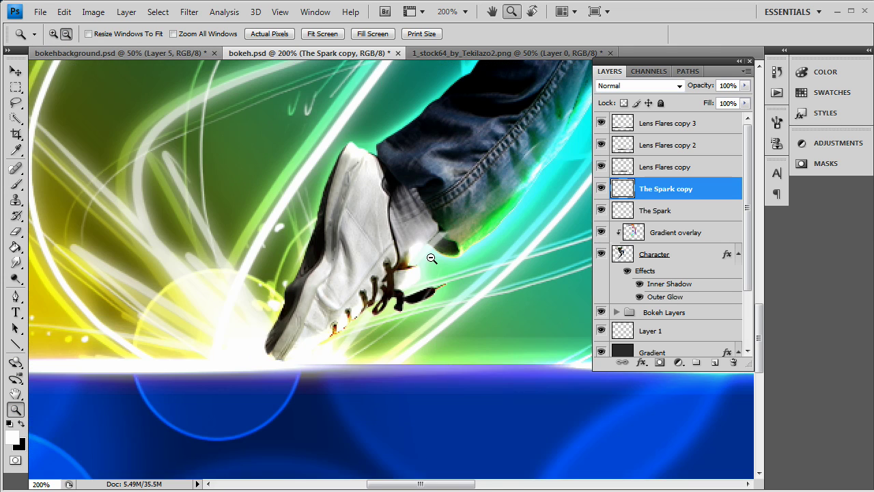
alt+click(432, 258)
alt+click(456, 237)
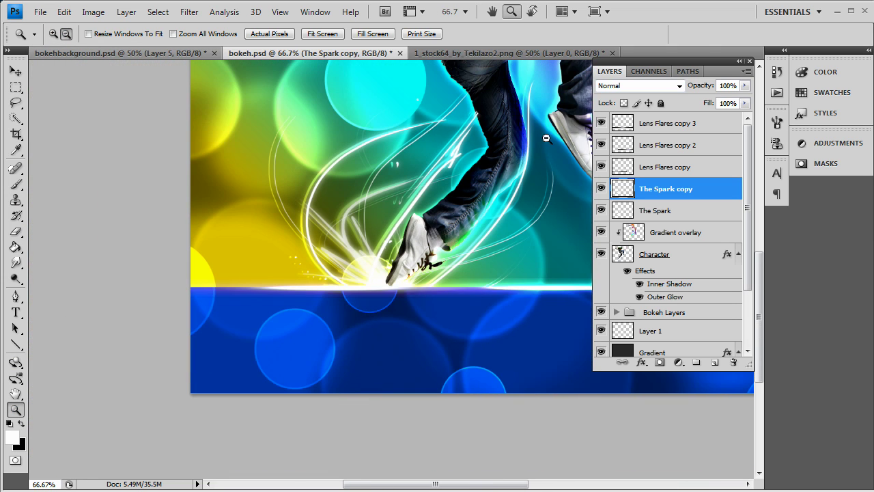
alt+click(552, 117)
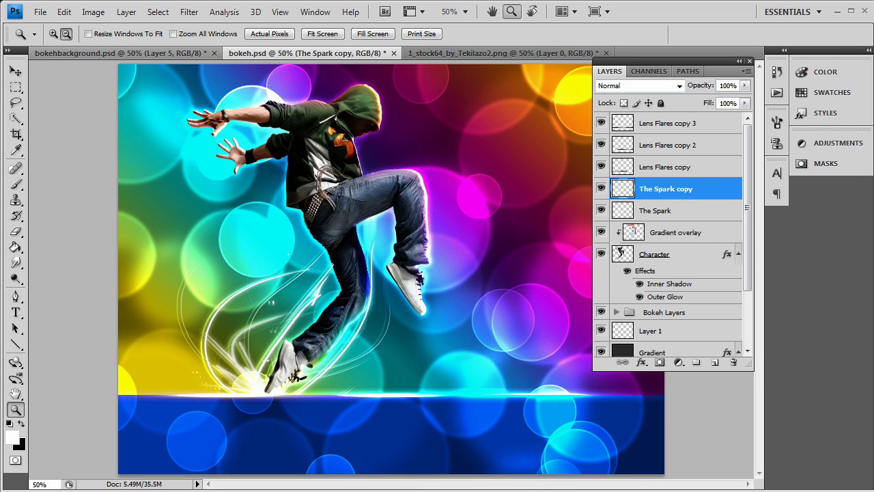
Step: Nudge the Character and Gradient overlay layers slightly downward together
key(v)
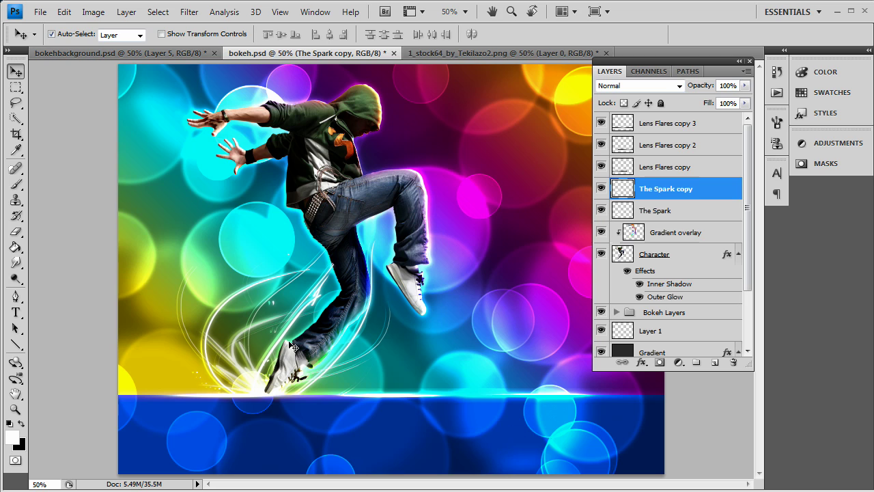
click(659, 254)
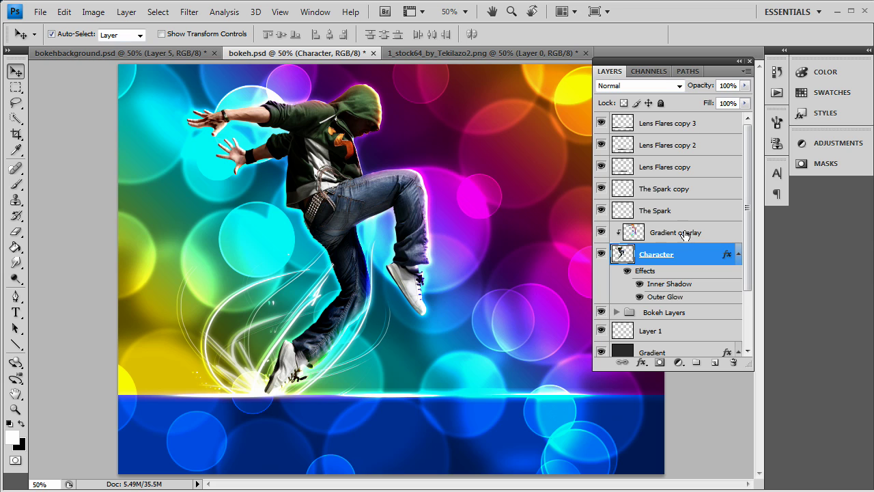
shift+click(685, 234)
key(Down)
key(Down)
key(Down)
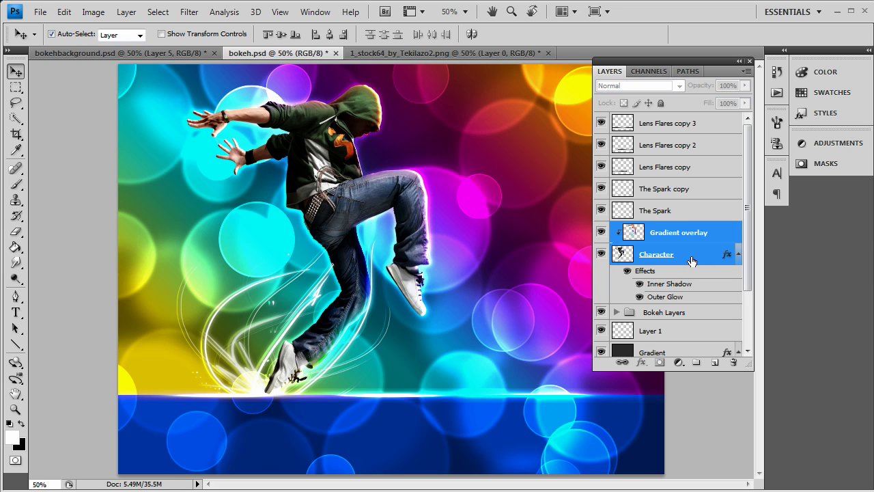
key(Down)
key(Down)
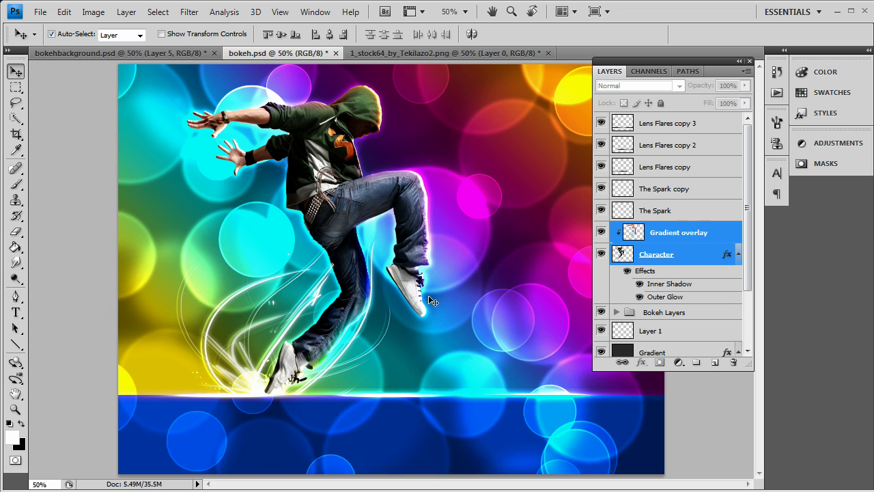
Step: Slant the floor bokeh on Layer 7 with a Perspective transform, skewing it horizontally about -13.1°, and apply it
click(585, 440)
scroll(705, 314, down, 2)
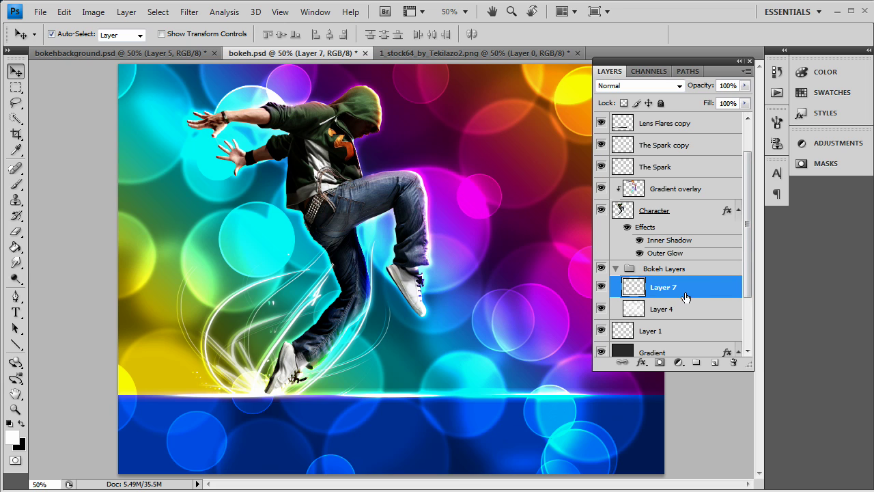
click(64, 12)
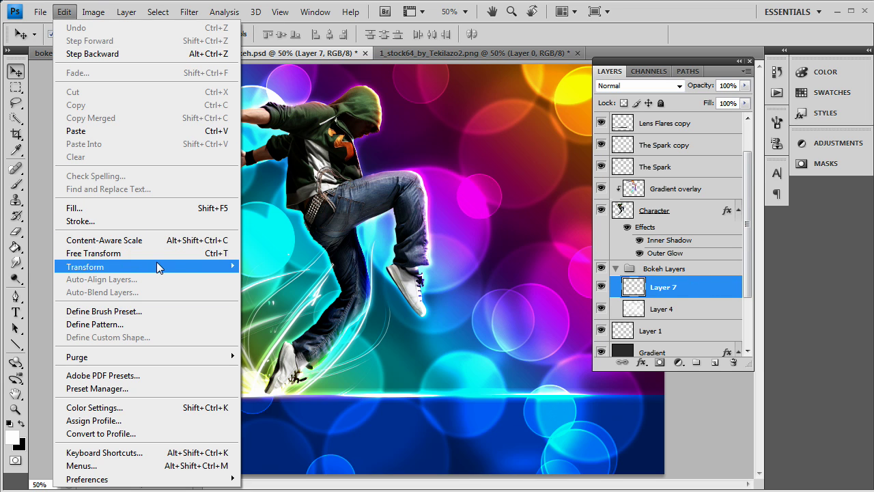
mouse_move(160, 267)
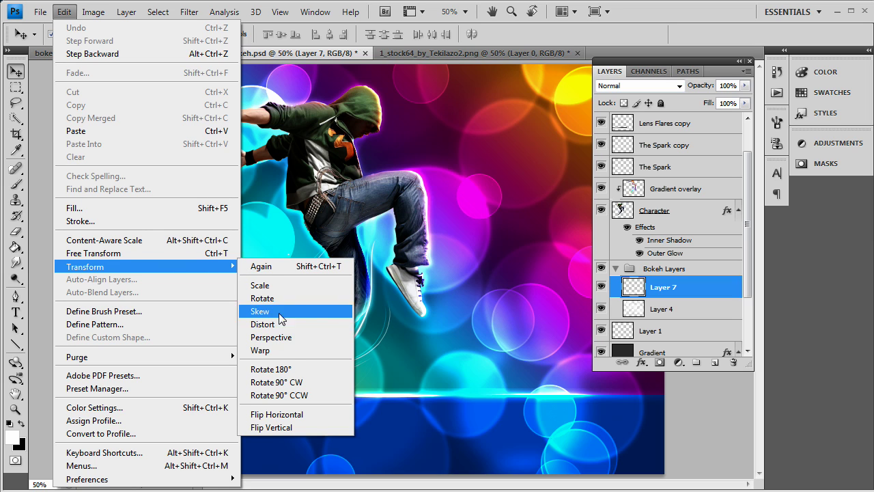
click(295, 337)
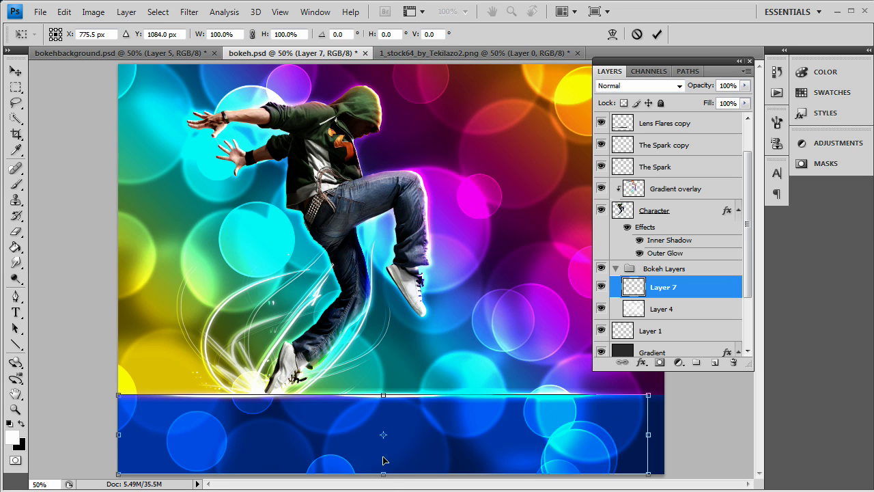
drag(385, 478, 364, 476)
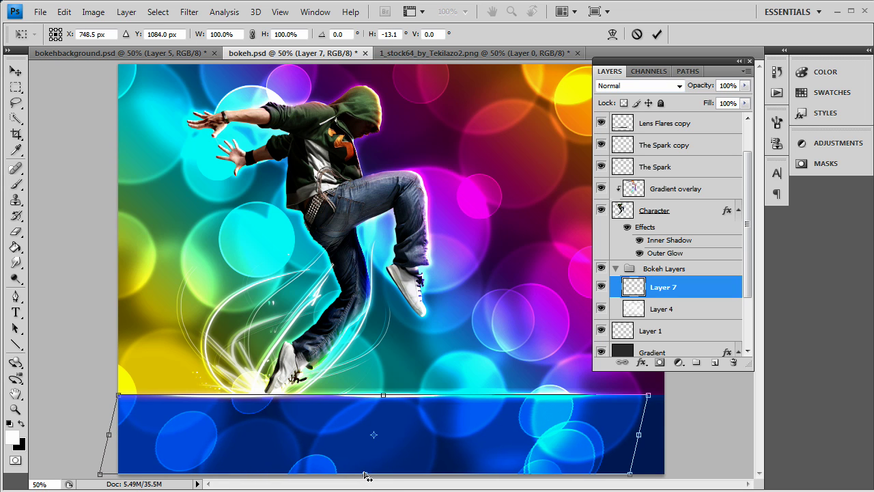
click(15, 86)
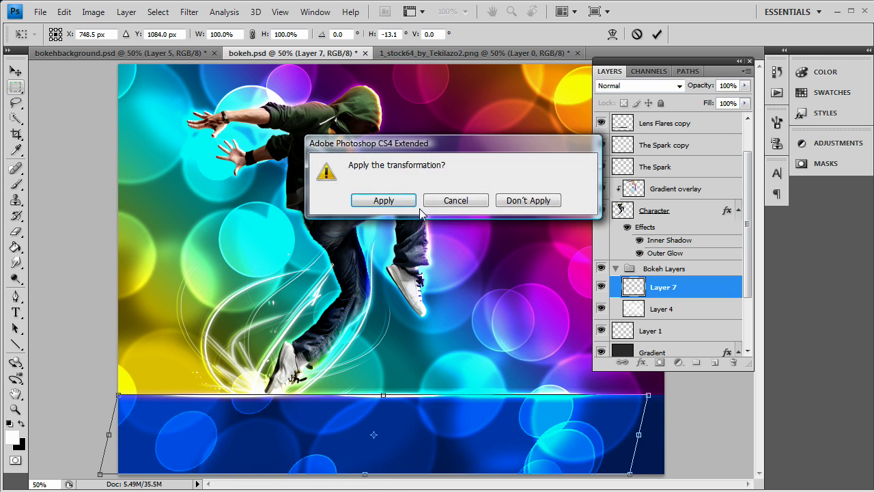
click(384, 200)
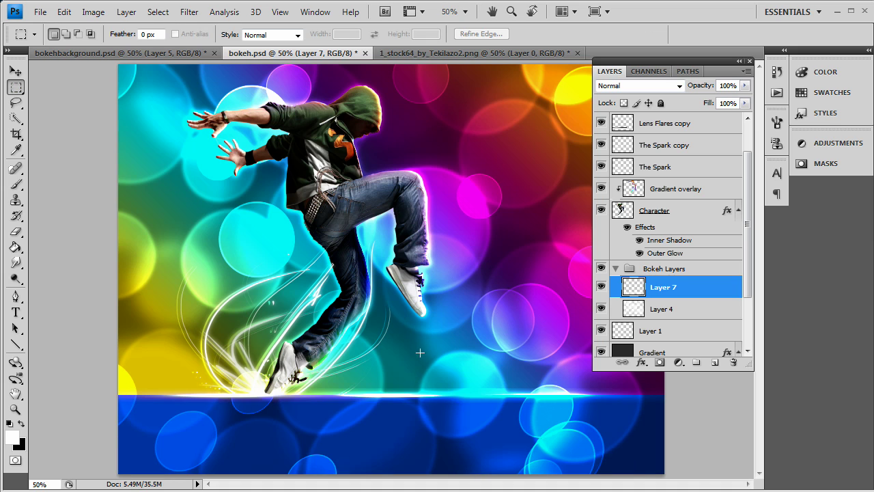
click(15, 70)
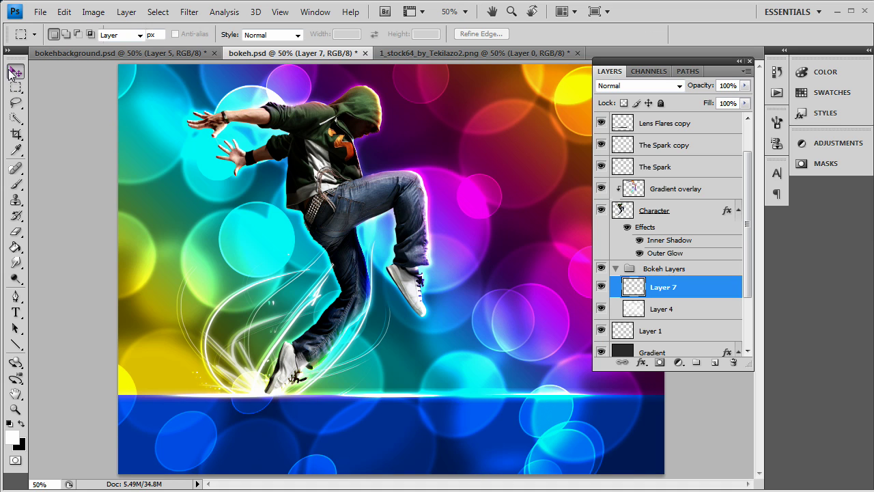
Step: Duplicate The Spark copy layer
click(259, 387)
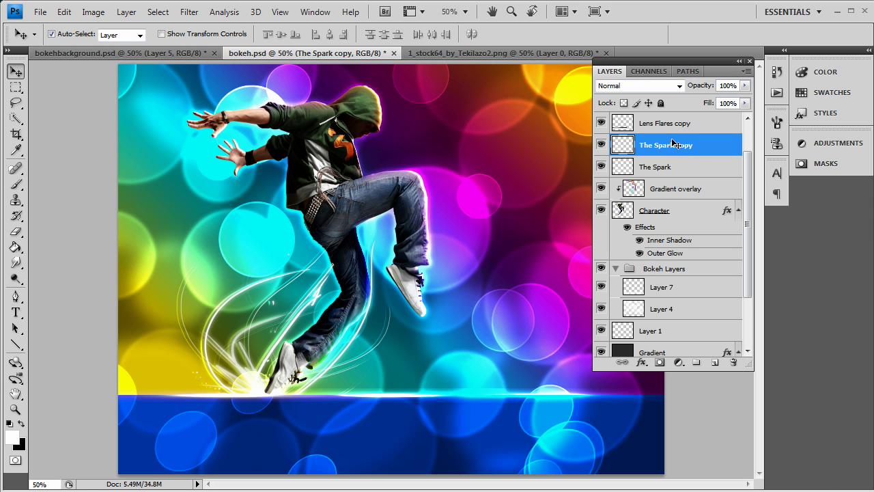
right_click(673, 143)
click(750, 215)
click(558, 152)
Step: Flip the duplicated spark vertically with a height of -100% and move it down onto the floor to mirror the original
click(64, 12)
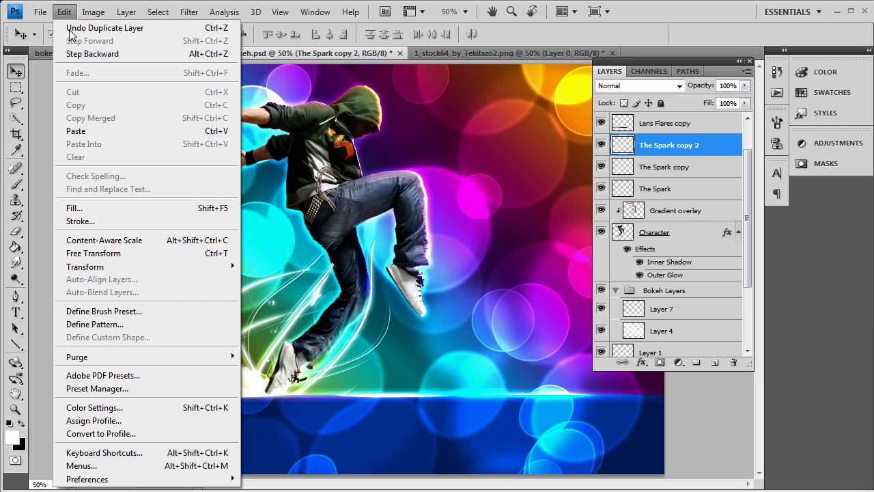
click(116, 253)
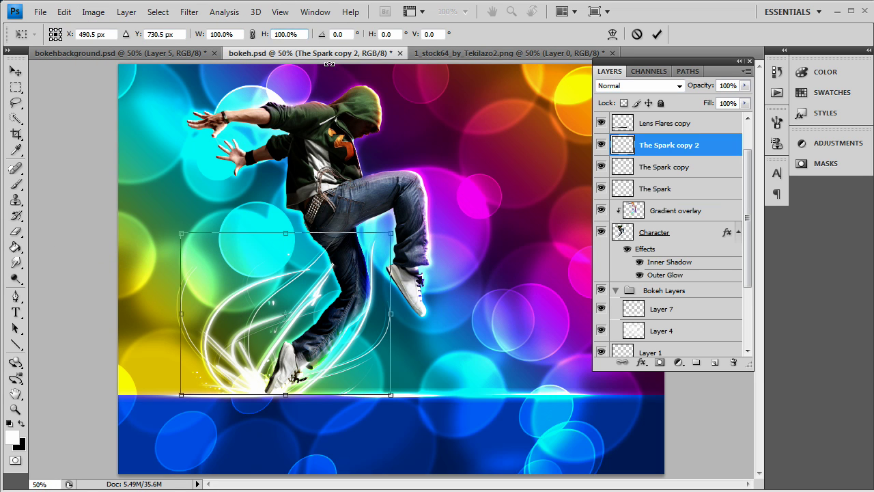
text(-)
key(Return)
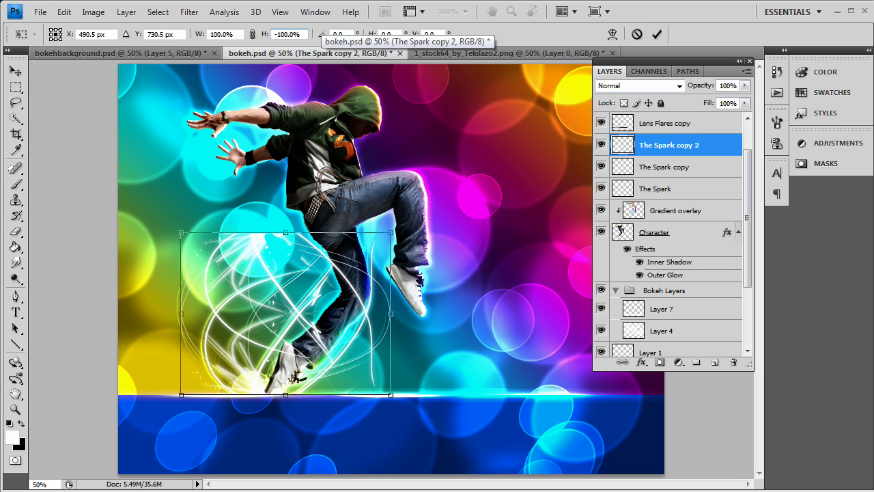
click(15, 71)
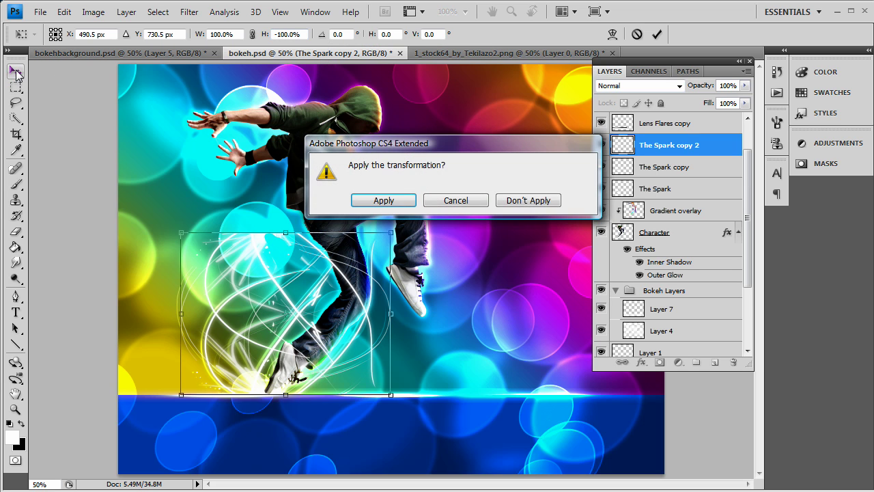
click(384, 200)
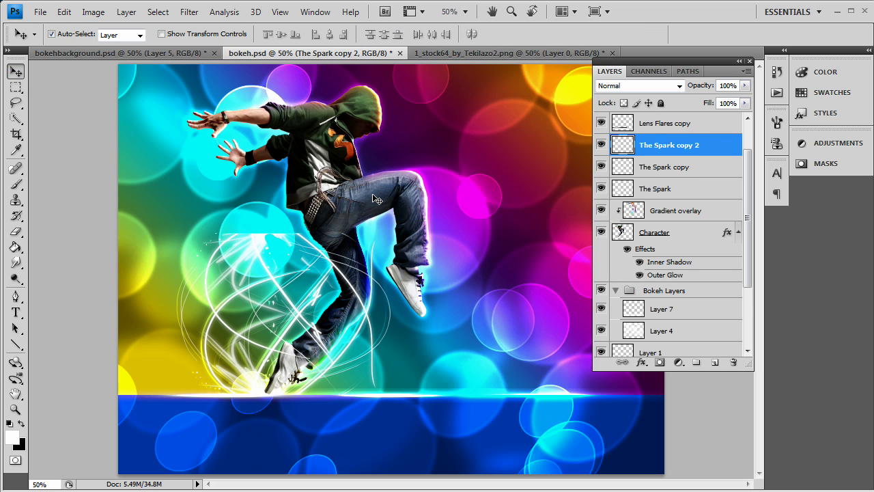
drag(369, 279, 370, 437)
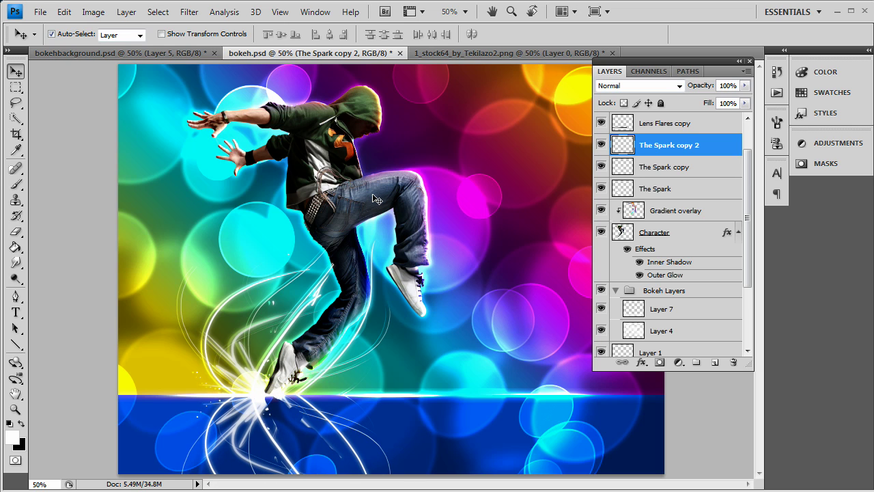
click(64, 12)
mouse_move(110, 273)
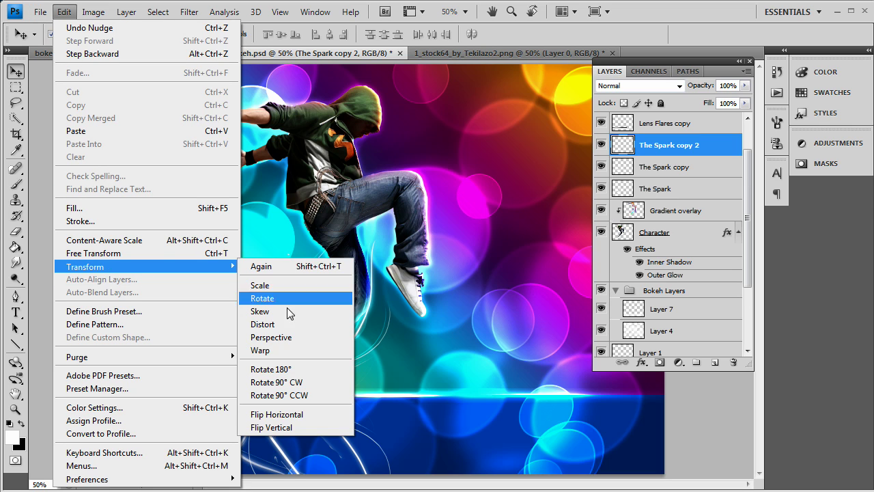
click(266, 336)
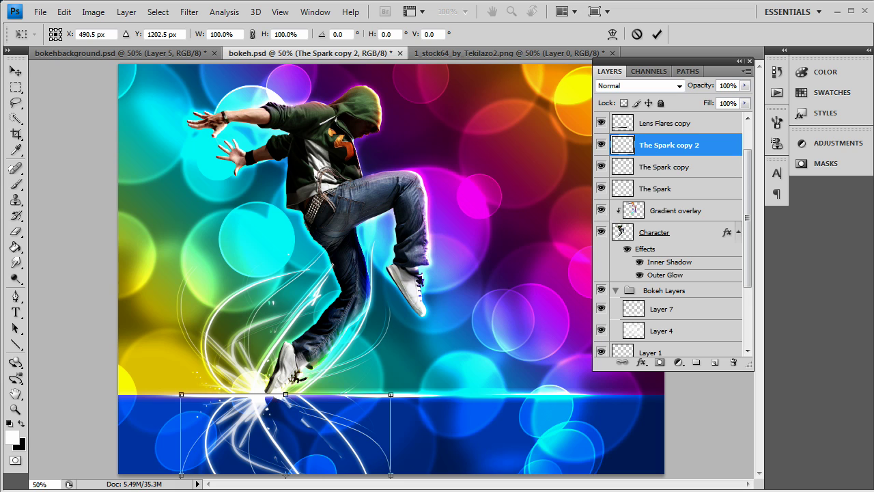
click(16, 86)
Step: Erase the outer ends of the mirrored spark on the floor with a soft 300 px eraser
click(16, 231)
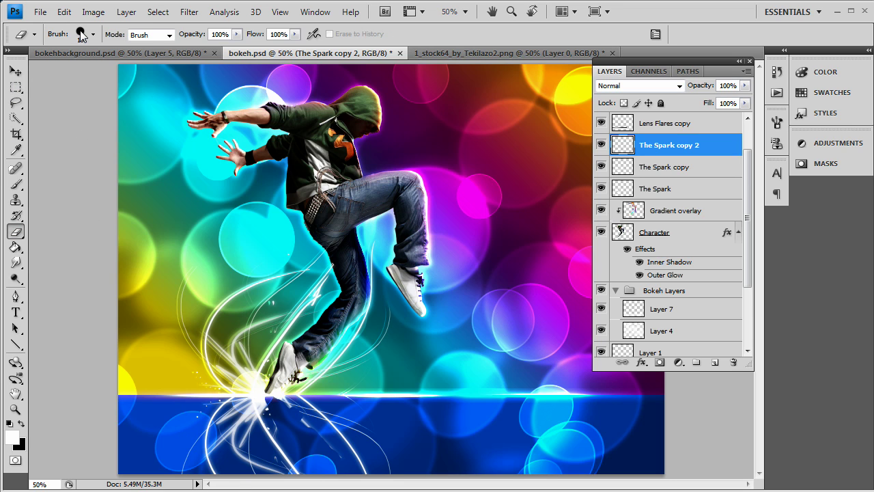
click(81, 36)
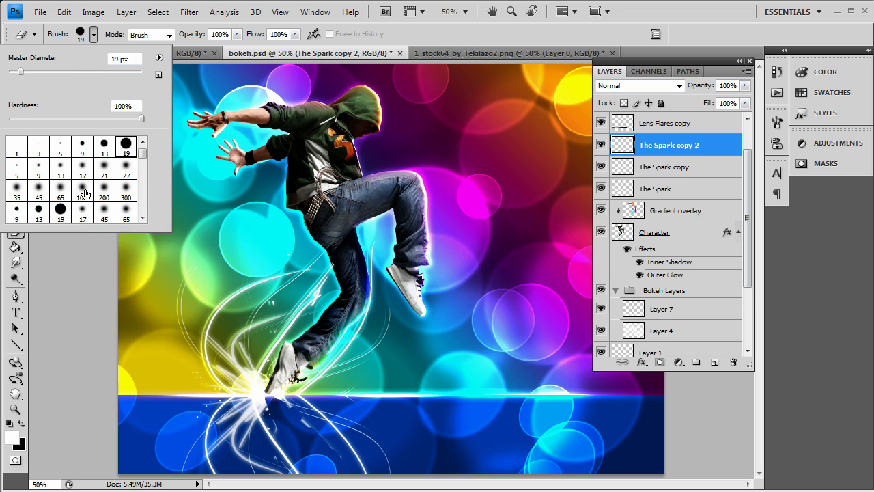
click(84, 193)
click(127, 191)
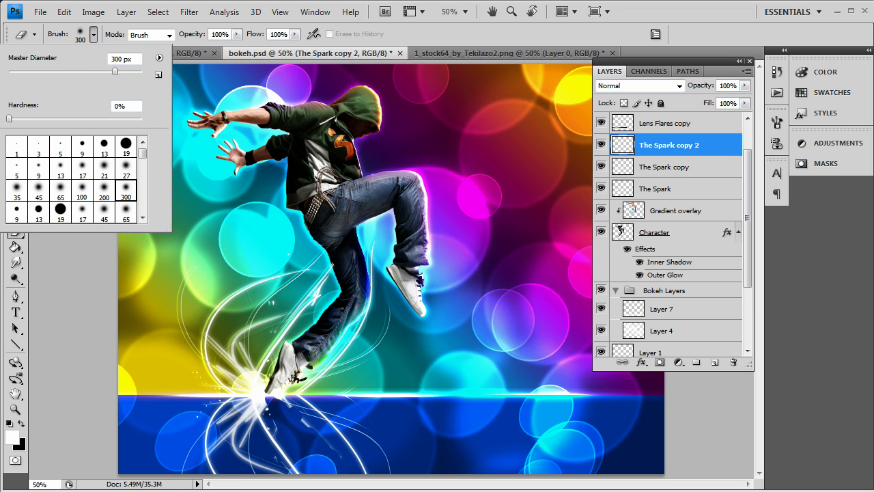
click(143, 473)
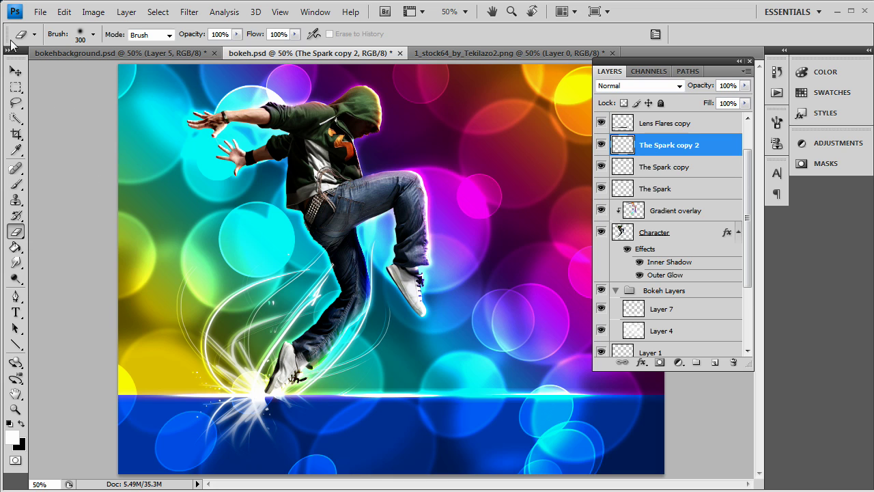
click(16, 70)
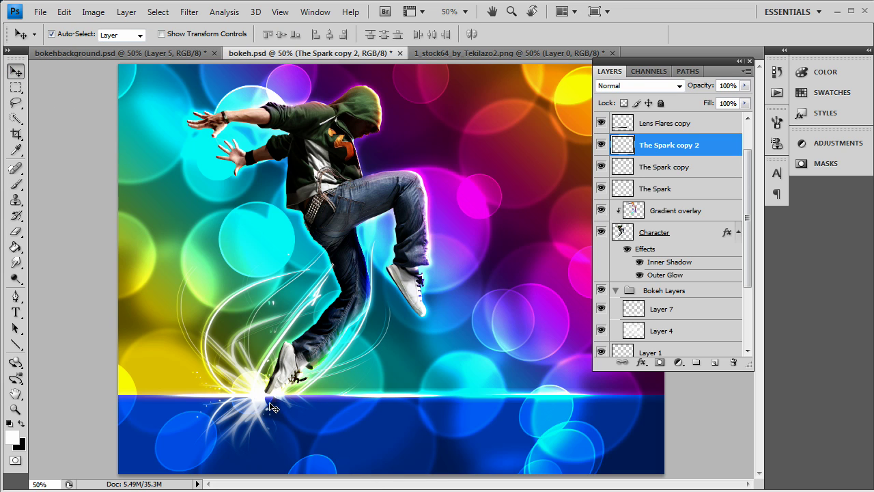
Step: Refine the mirrored spark just below the rear shoe with a soft 45 px eraser
click(16, 230)
click(81, 38)
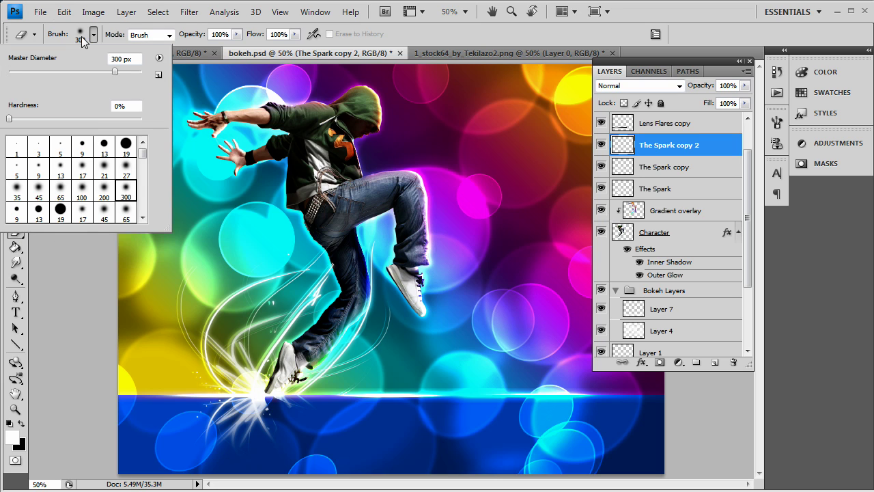
click(37, 196)
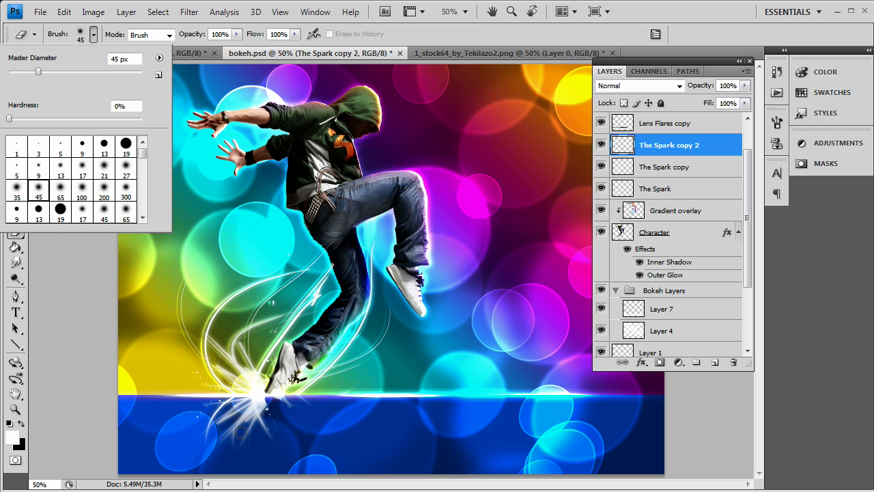
click(270, 402)
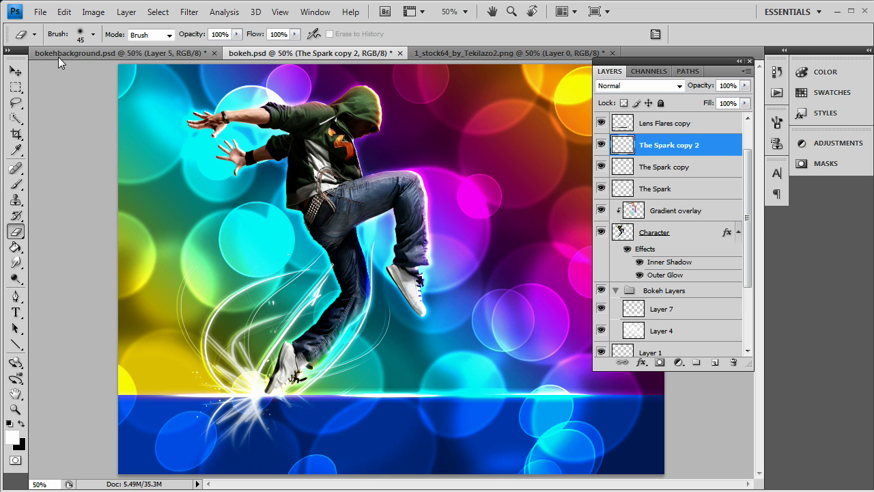
click(15, 71)
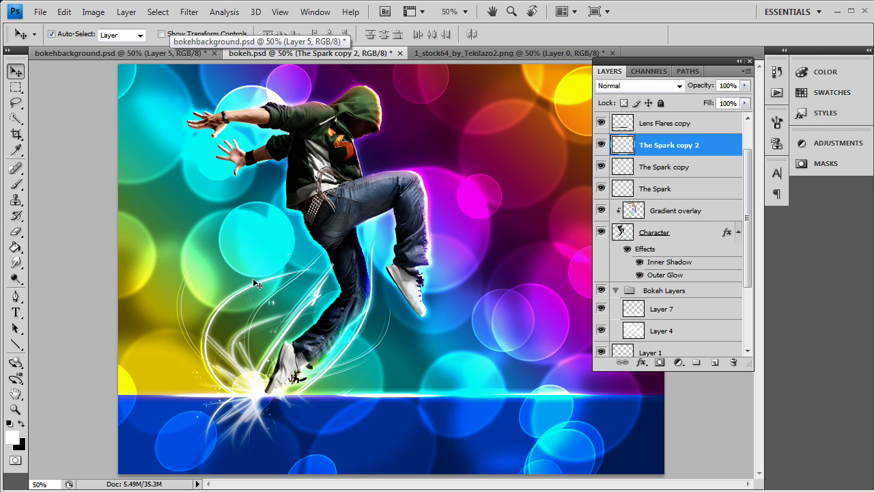
Step: Add a new layer above Lens Flares copy 3
click(548, 440)
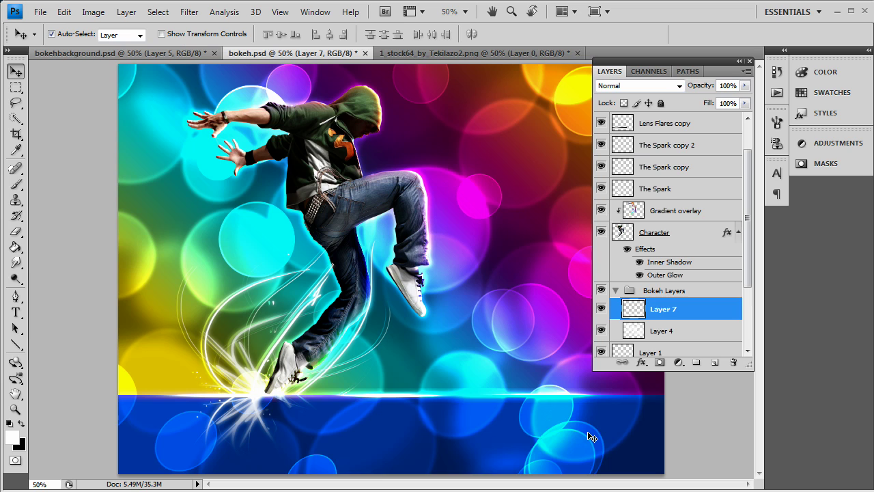
scroll(689, 267, up, 2)
click(697, 123)
click(714, 361)
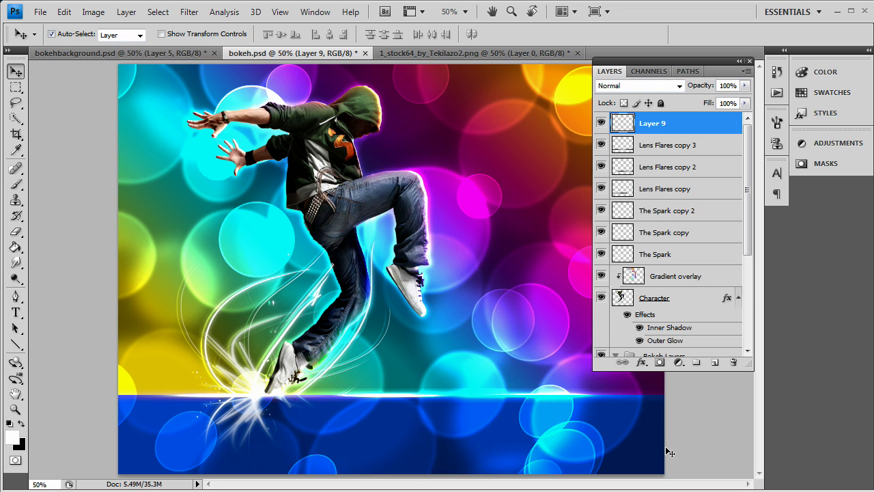
Step: Draw a thin white line with 1 px weight along the floor's upper edge on the new layer
click(16, 344)
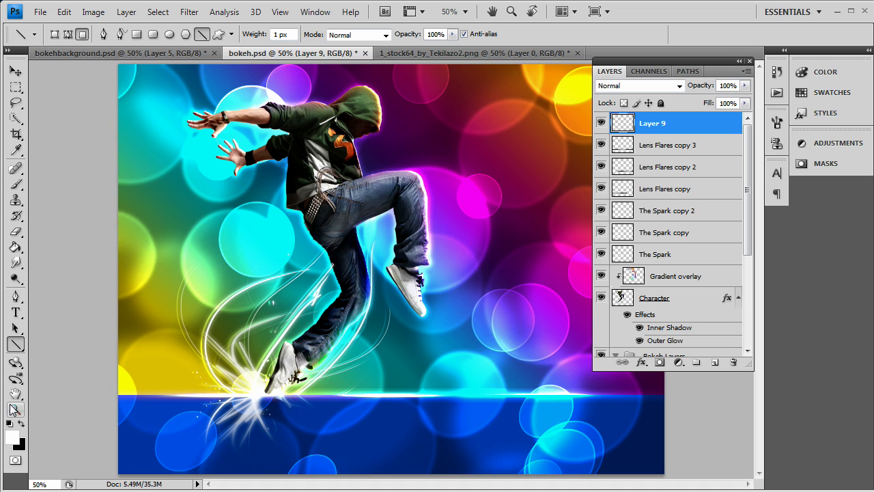
drag(271, 403, 558, 409)
drag(669, 400, 670, 402)
click(15, 71)
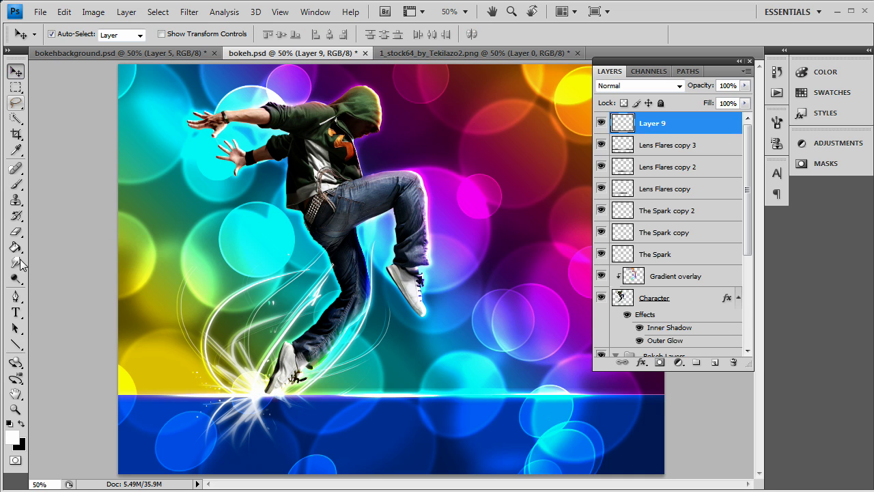
click(15, 408)
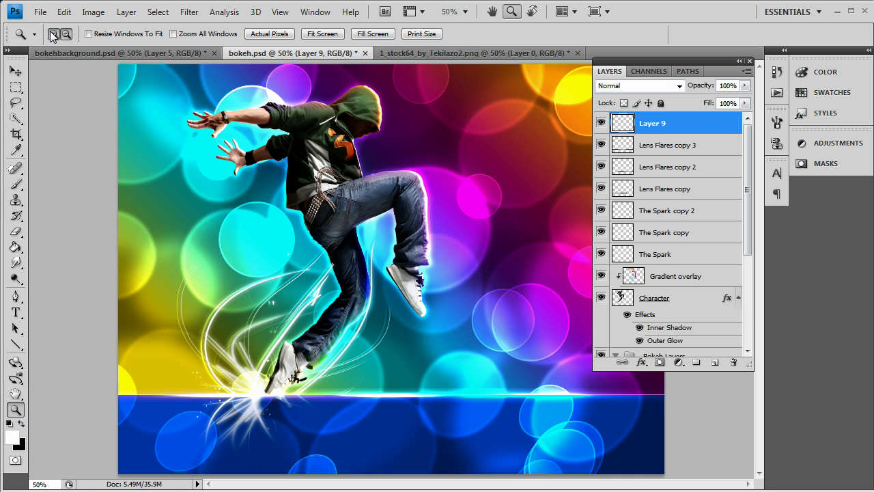
Step: Try Overlay blending on the thin white floor line layer, settling on Color Dodge
click(307, 407)
click(304, 396)
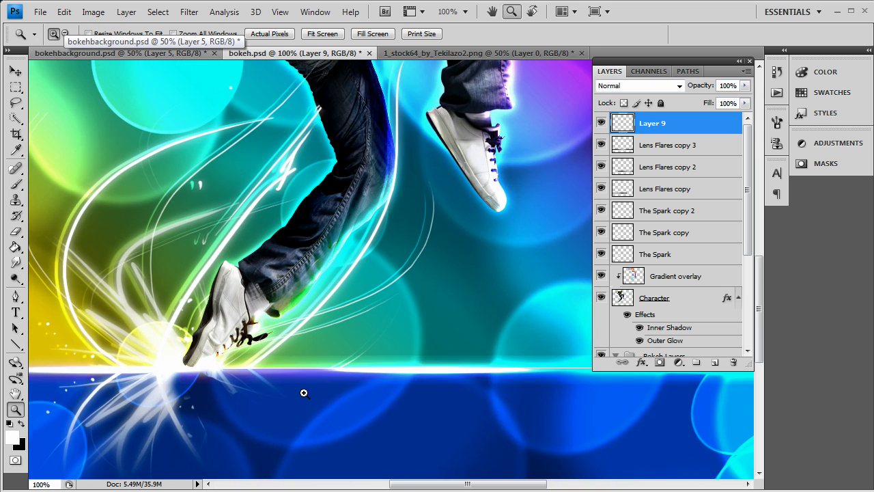
click(304, 393)
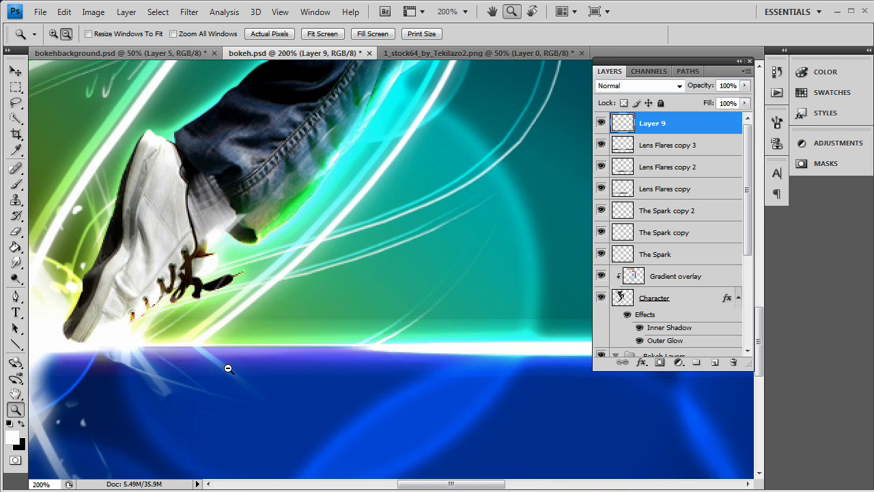
alt+click(239, 375)
drag(521, 484, 436, 485)
click(14, 71)
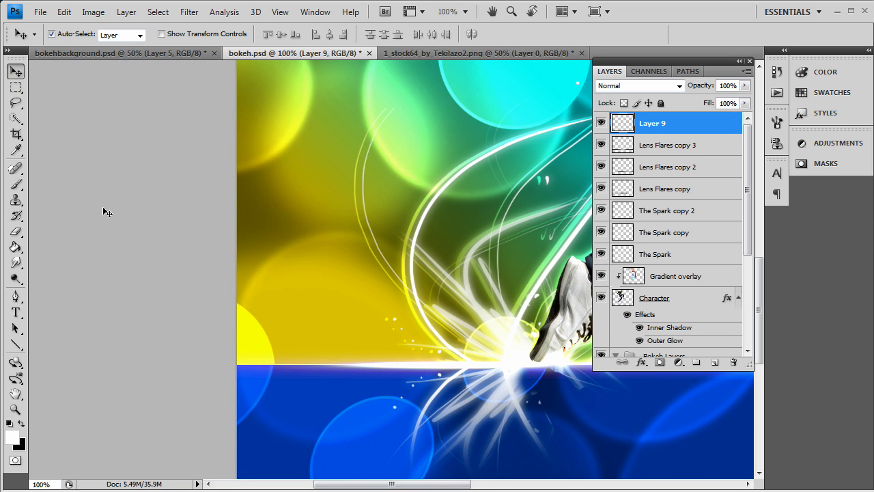
click(679, 85)
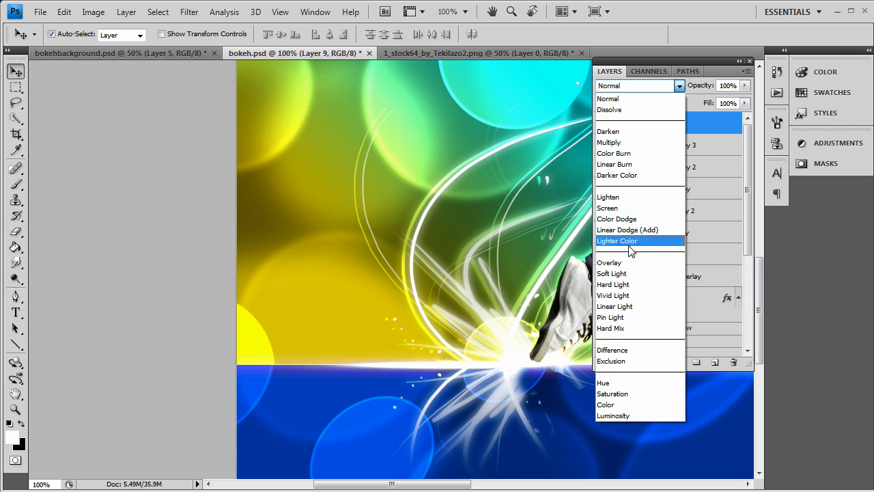
click(626, 265)
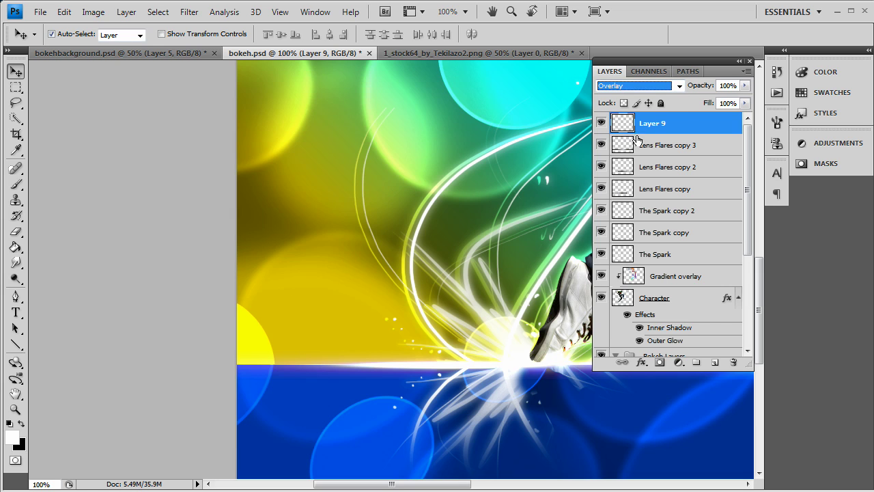
click(654, 87)
click(636, 221)
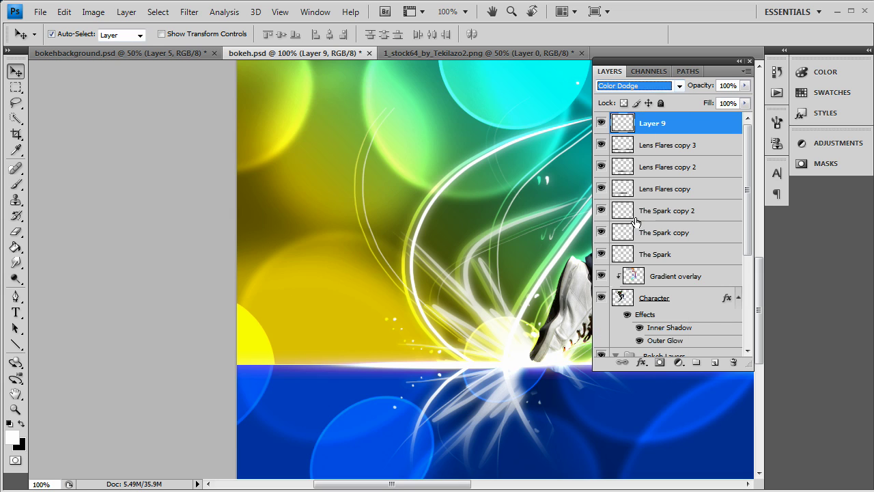
Step: Darken the floor line with a Hue/Saturation adjustment, setting Lightness to -47
key(ctrl+u)
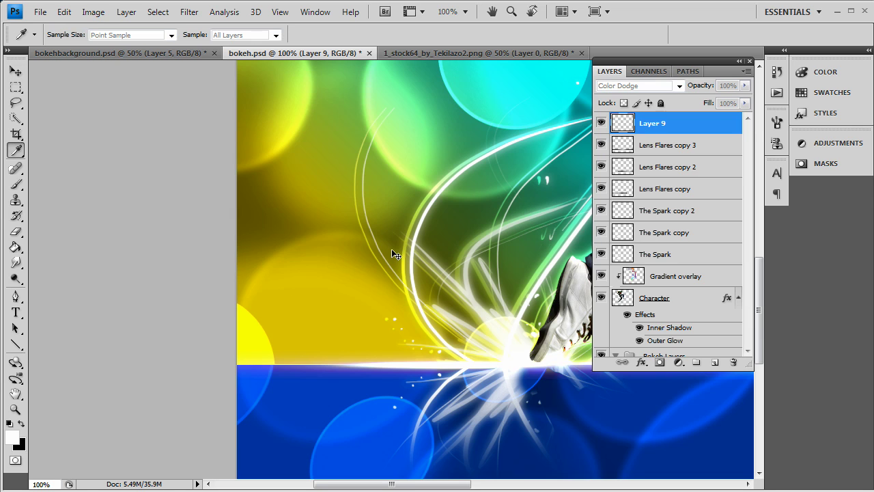
drag(631, 311, 597, 311)
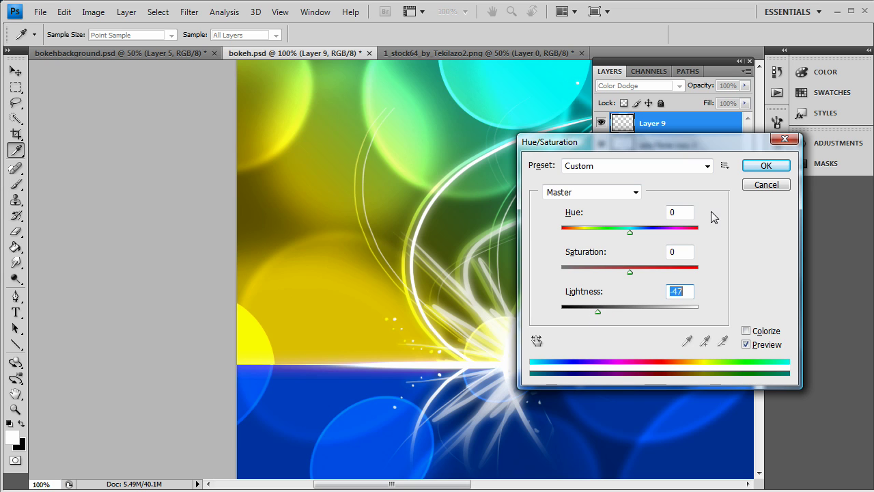
click(759, 168)
Step: Add a new empty layer directly above the Bokeh Layers group, beneath the Character layer
drag(424, 485, 513, 474)
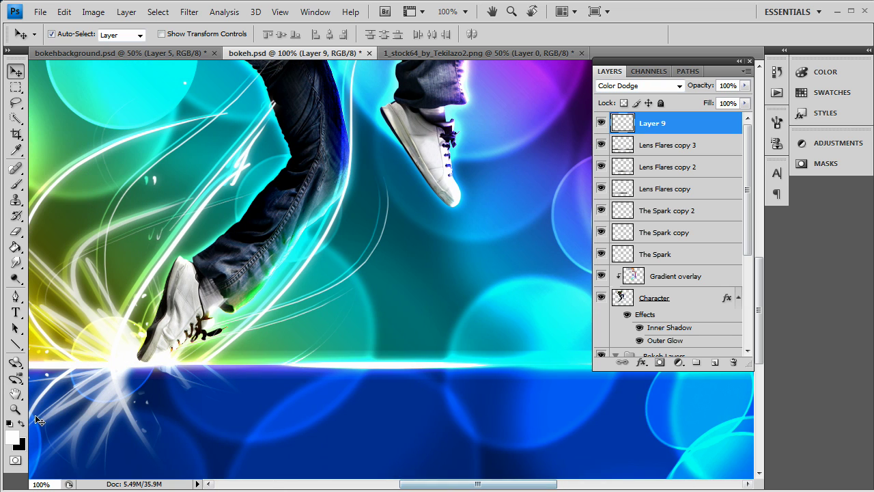
click(15, 409)
alt+click(335, 197)
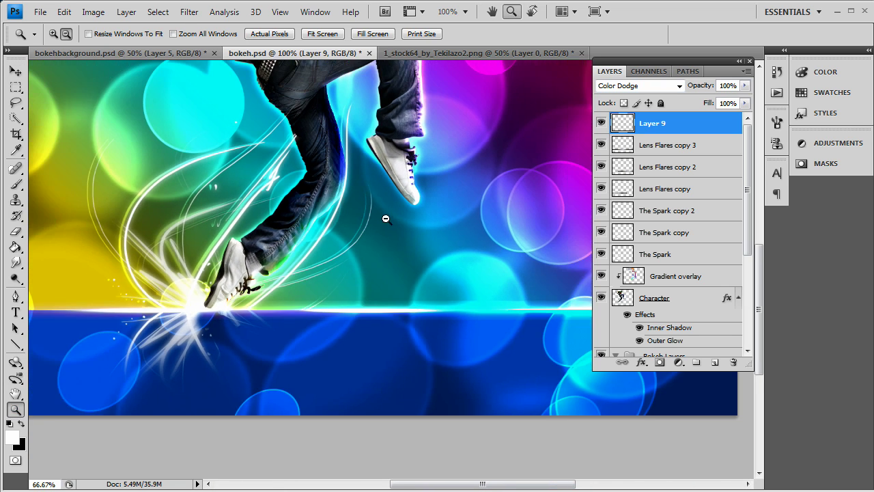
alt+click(386, 221)
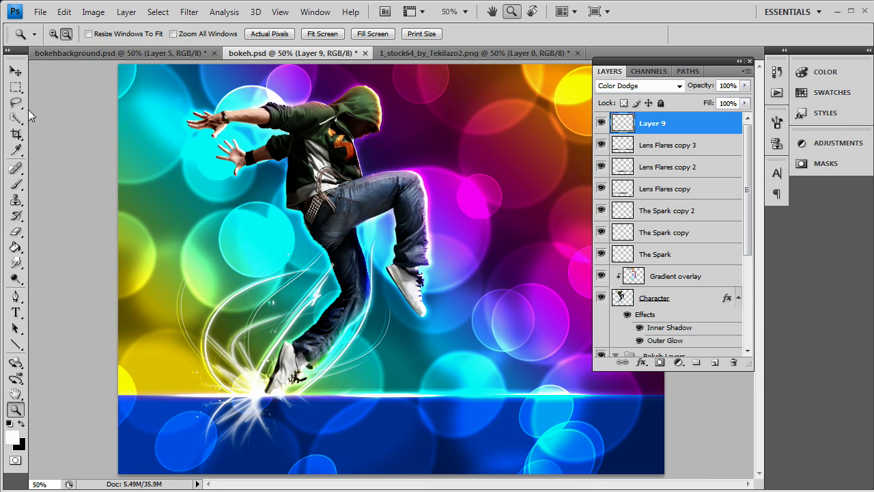
click(15, 70)
click(316, 169)
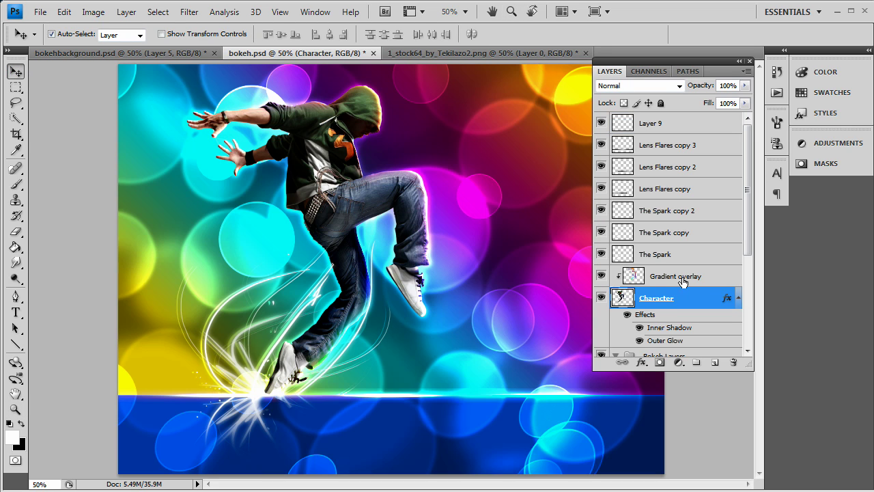
scroll(680, 353, down, 1)
click(666, 334)
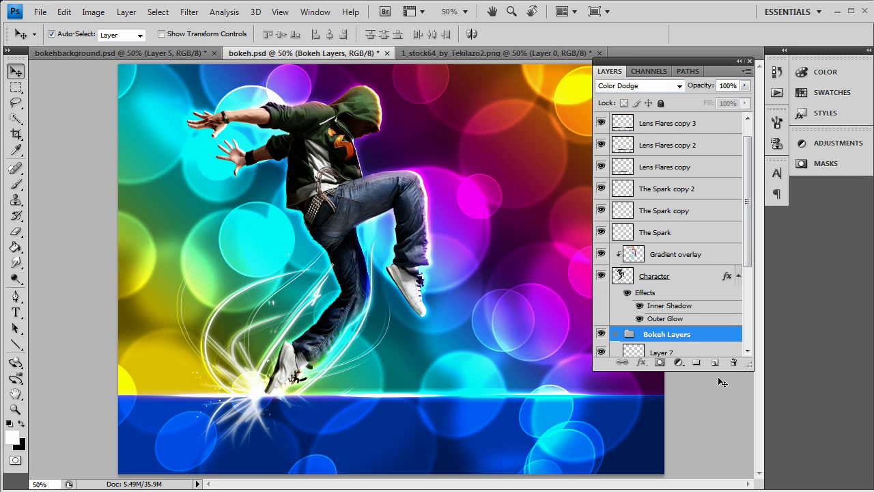
click(714, 362)
drag(686, 353, 603, 303)
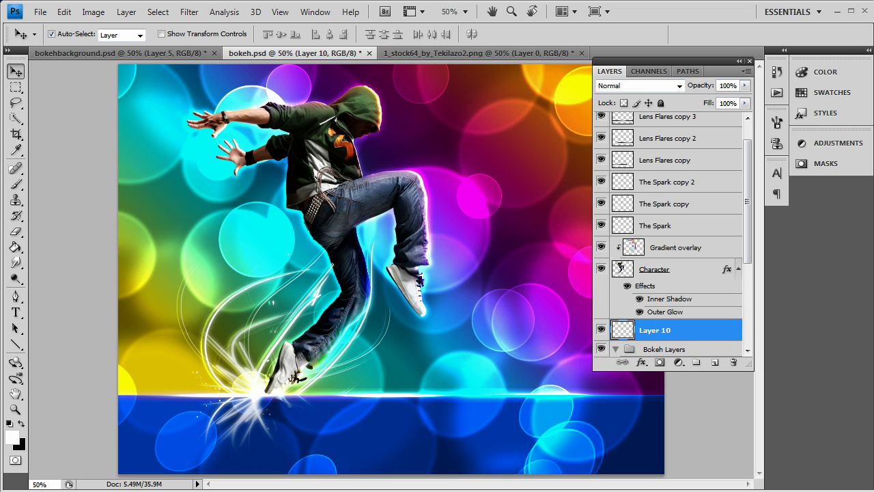
Step: Fill the new layer beneath the dancer with solid black using the Paint Bucket tool
click(16, 247)
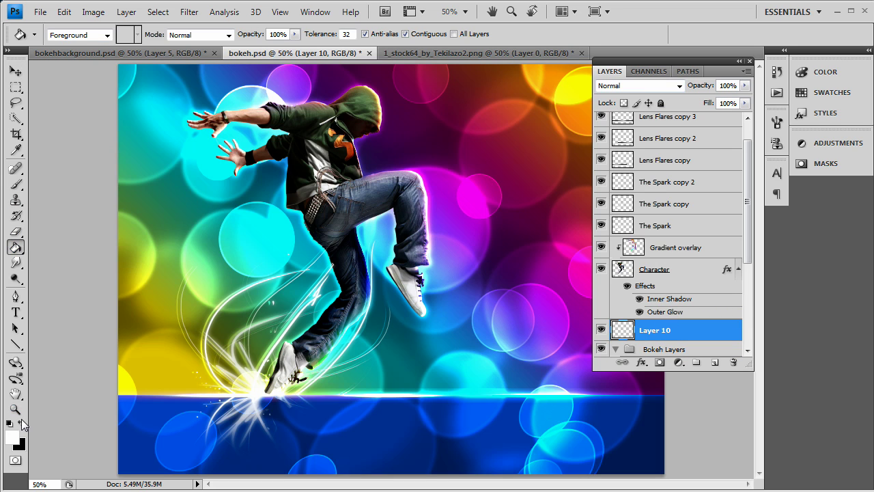
click(21, 424)
click(340, 189)
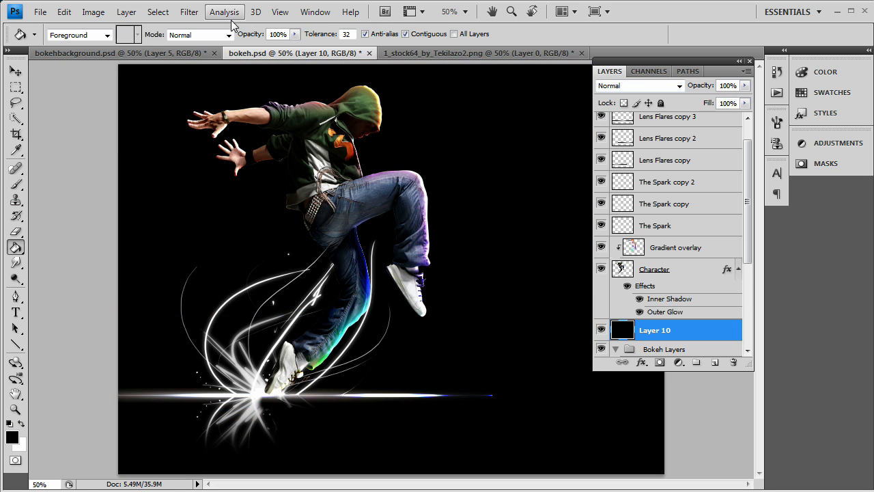
Step: Render a 105mm Prime lens flare at 100% brightness on the black layer and shift it behind the dancer's torso
click(186, 13)
mouse_move(258, 183)
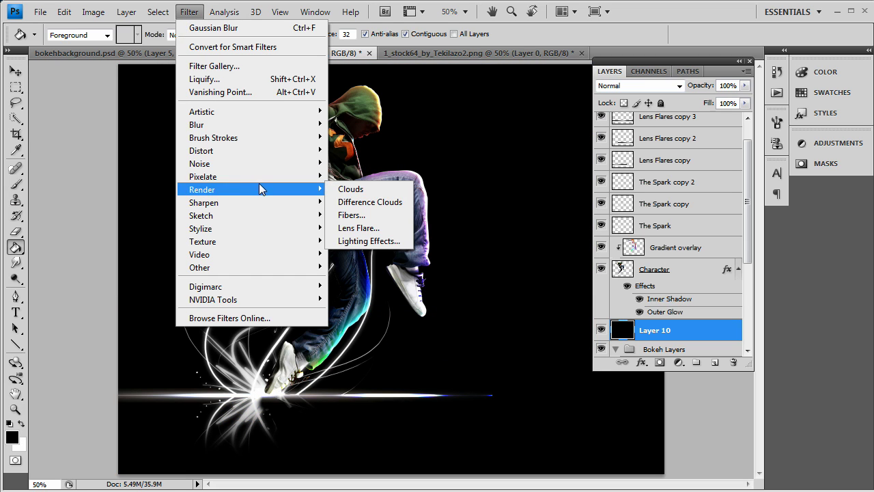
click(386, 228)
click(517, 104)
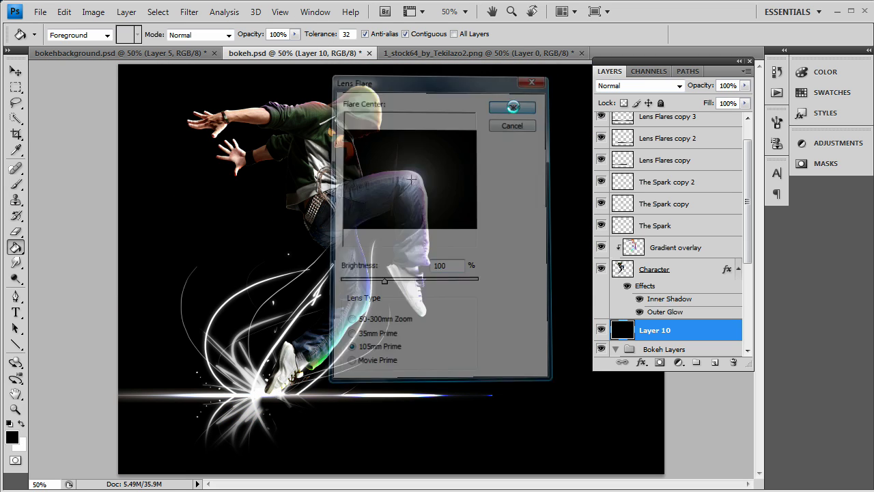
key(v)
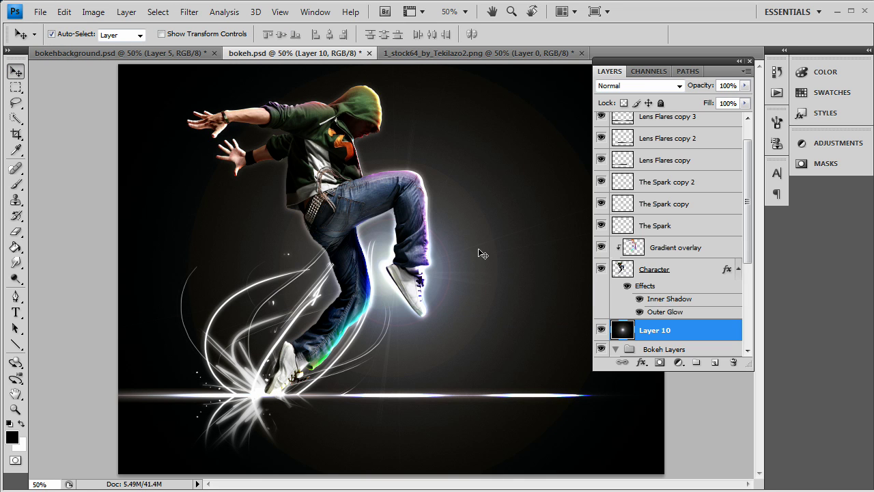
drag(457, 265, 402, 204)
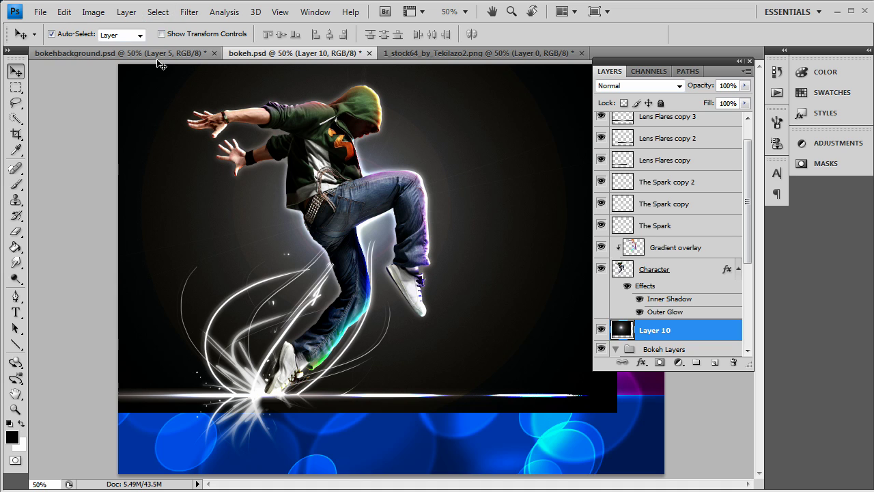
Step: Try Color Dodge, Overlay and Linear Dodge (Add) blending on the lens flare layer, settling on Screen
click(635, 86)
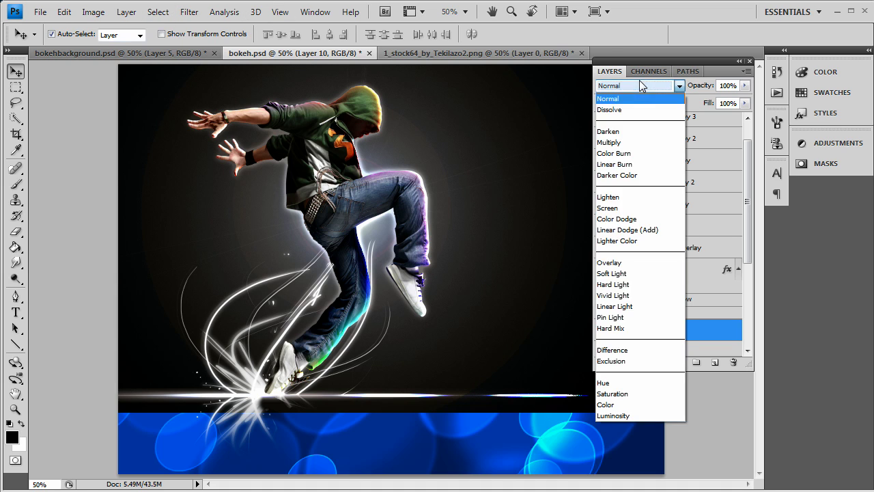
click(622, 219)
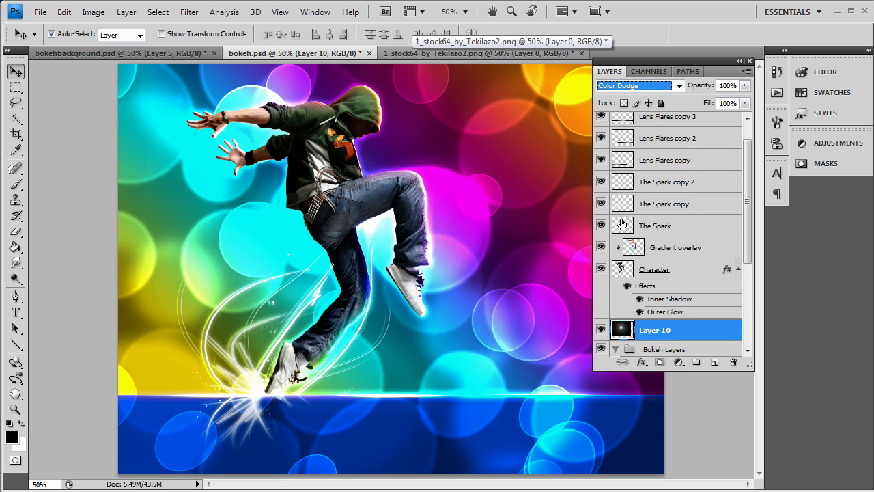
click(636, 85)
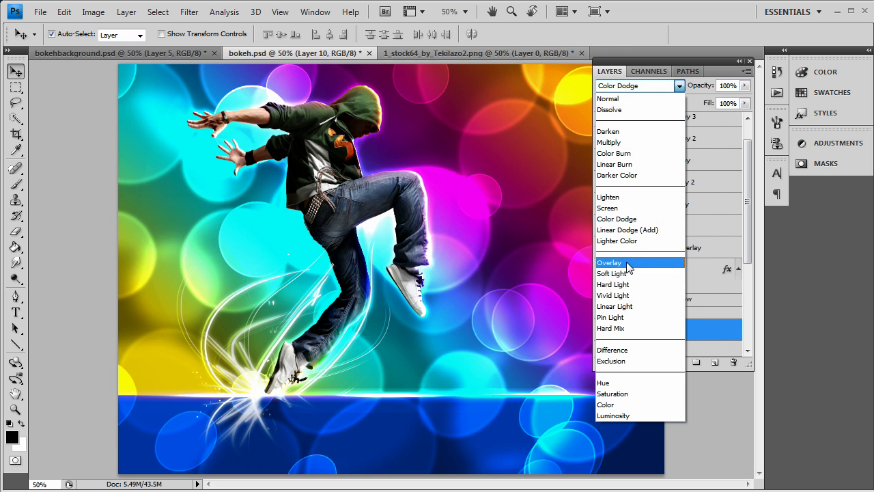
click(624, 258)
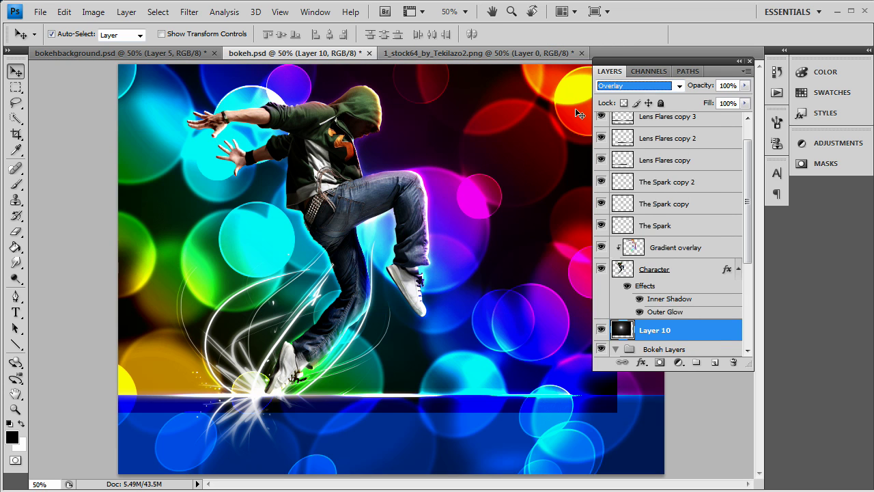
click(659, 86)
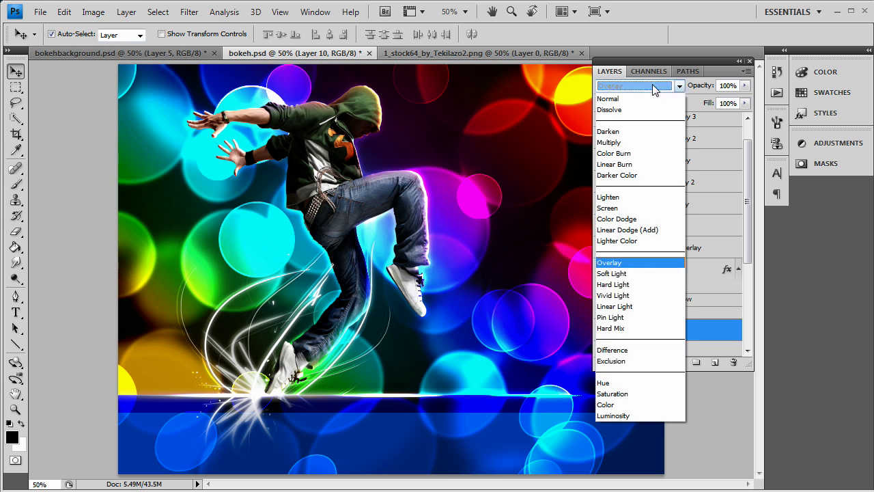
click(629, 230)
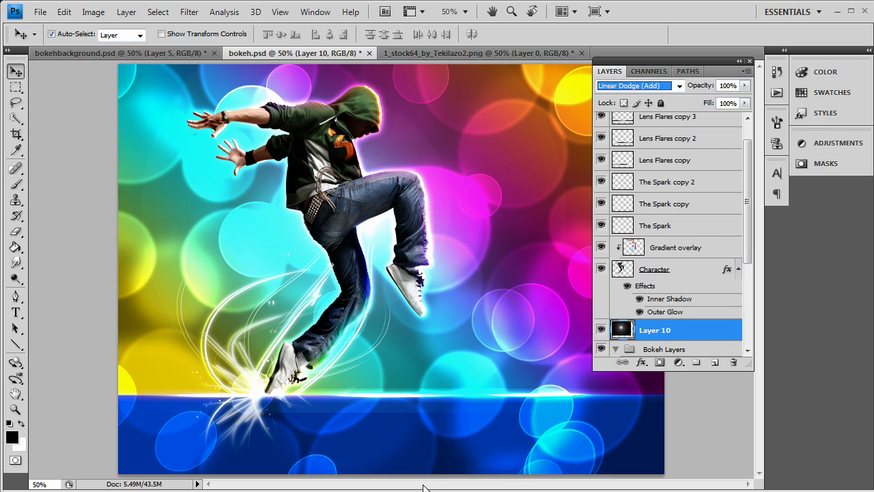
drag(675, 62, 667, 96)
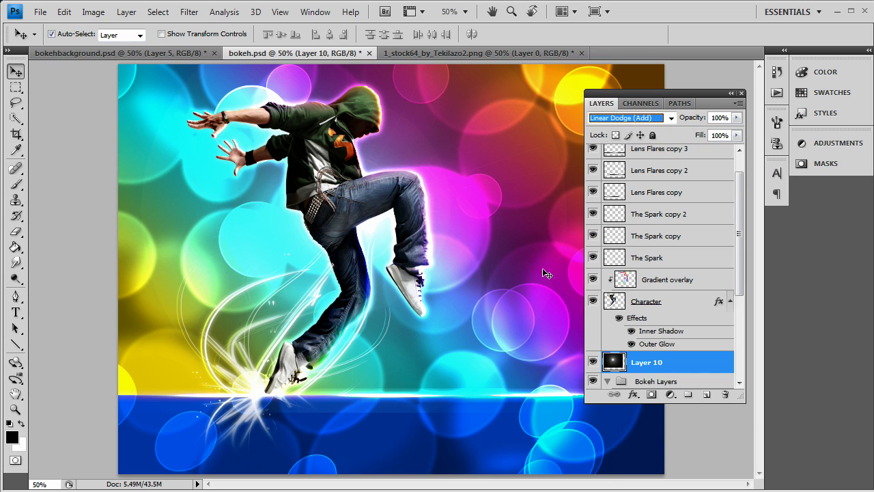
click(664, 119)
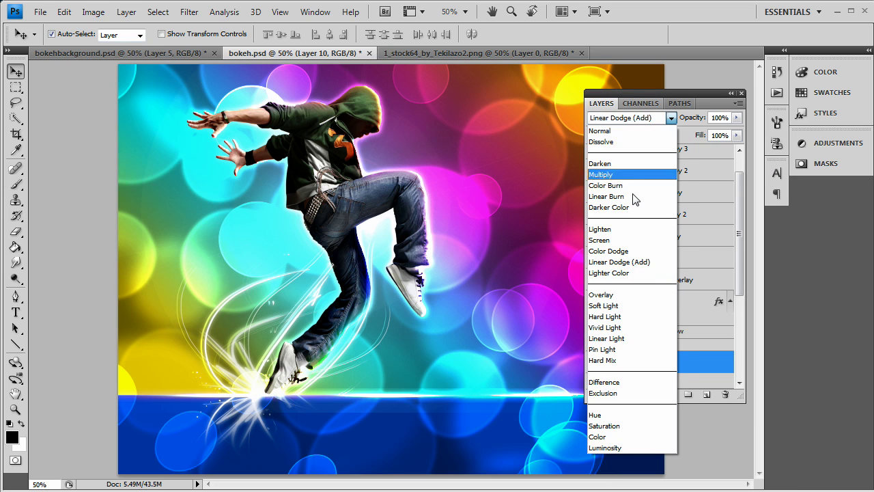
click(617, 242)
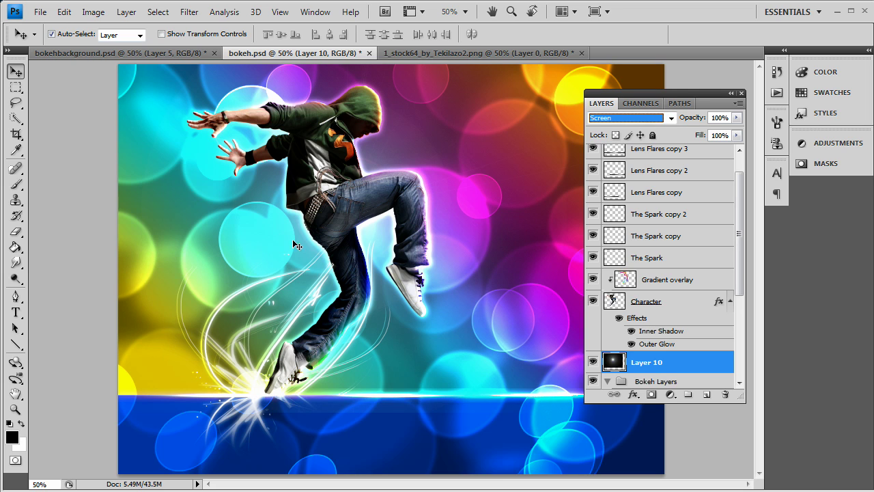
Step: Move the lens flare to the dancer's raised knee and soften it with a Gaussian Blur of 8.7 pixels radius
key(Return)
drag(243, 244, 376, 207)
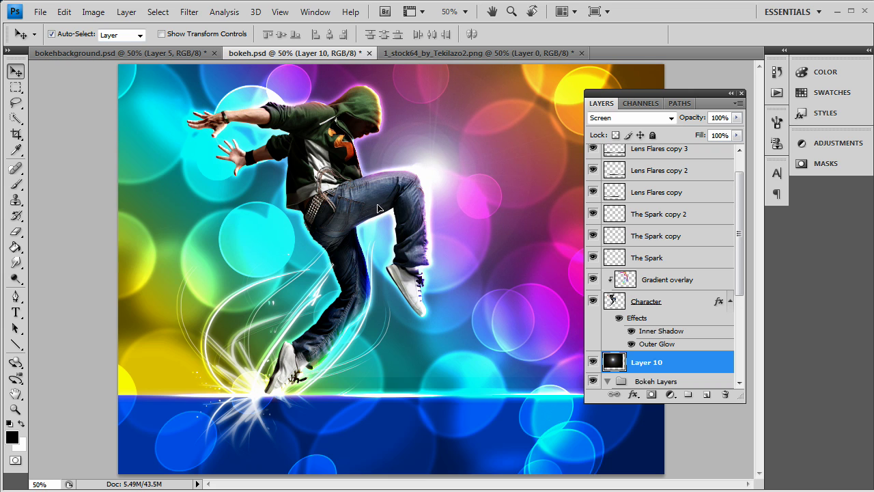
click(189, 11)
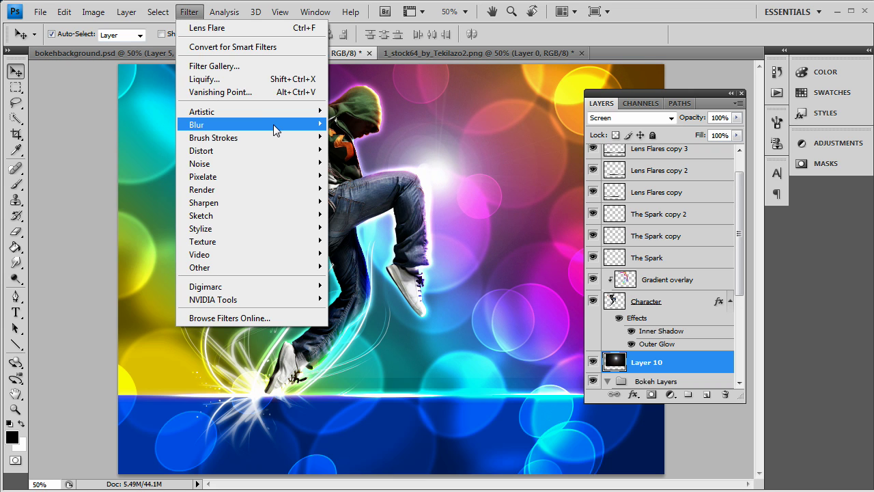
mouse_move(273, 125)
click(362, 175)
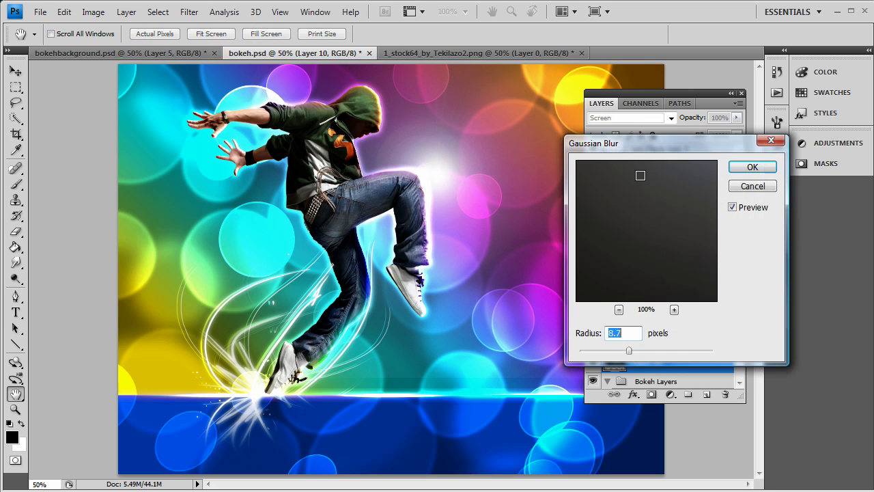
click(753, 167)
Step: Try Color Dodge on the blurred flare layer, settling on Linear Dodge (Add) as its blend mode
click(641, 118)
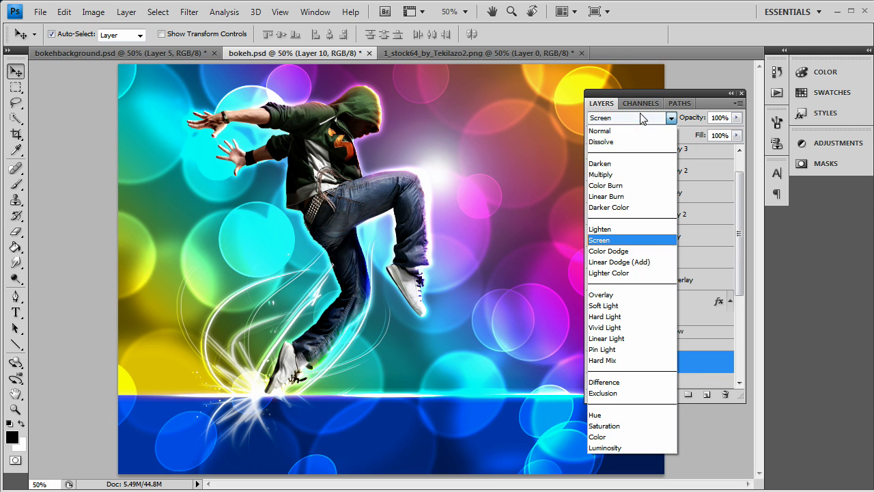
click(644, 252)
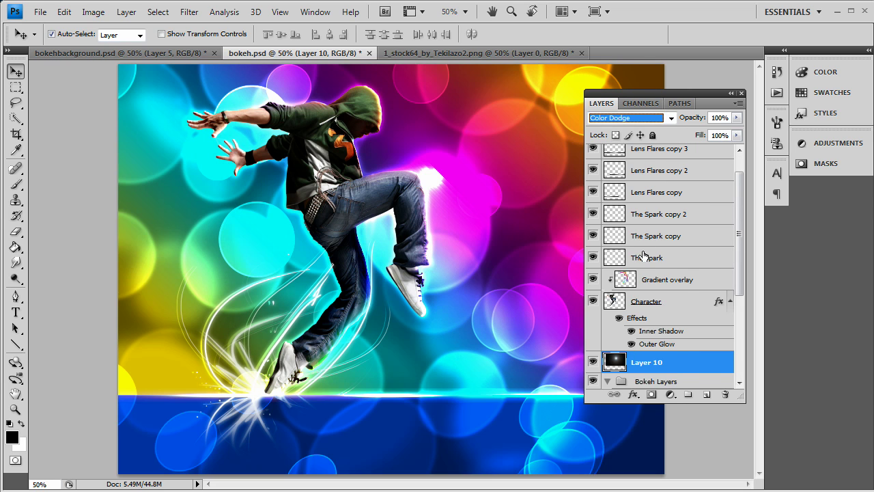
click(670, 117)
click(644, 266)
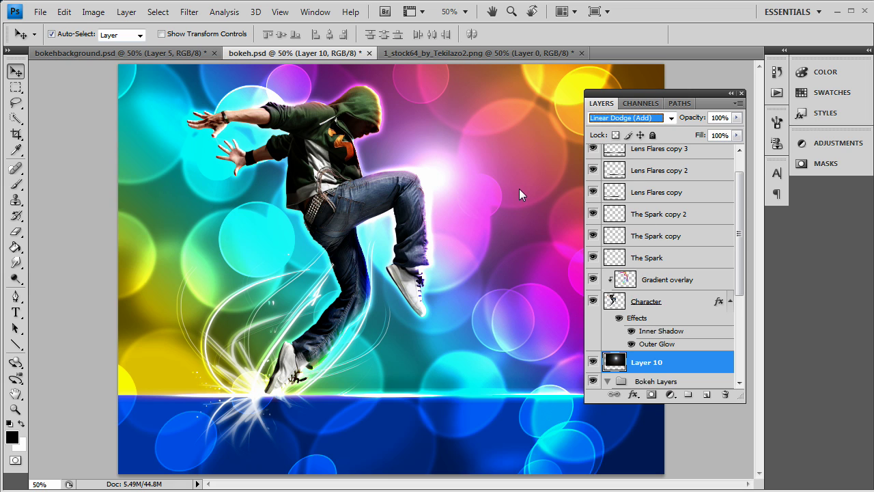
Step: Move the blurred flare from the knee to the dancer's planted foot and erase its hard edges with a soft 300 px eraser
drag(446, 180, 388, 93)
drag(402, 164, 274, 395)
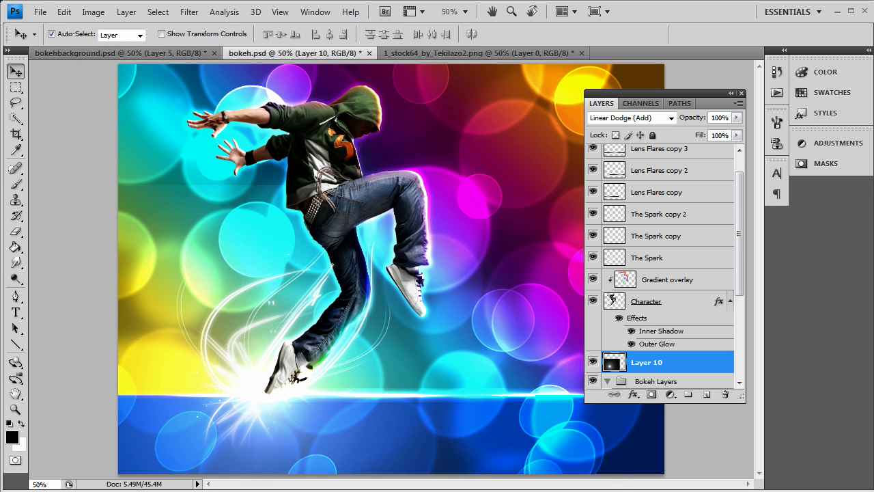
click(15, 231)
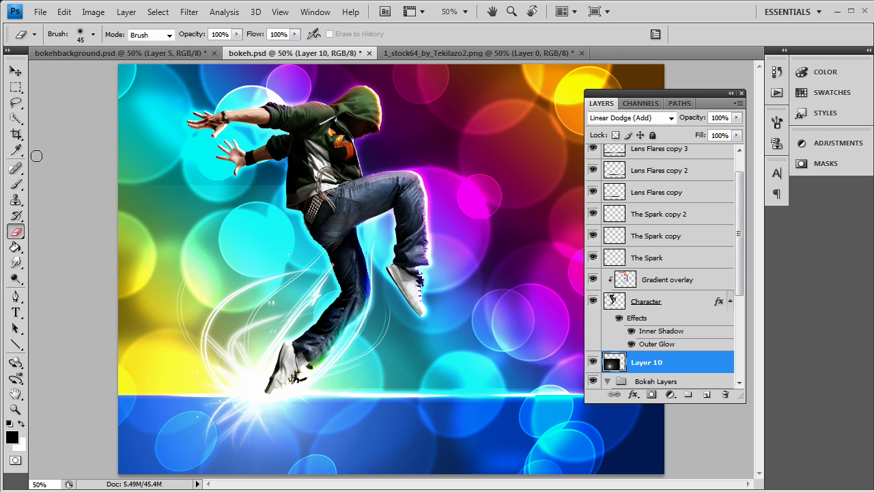
click(93, 34)
click(125, 192)
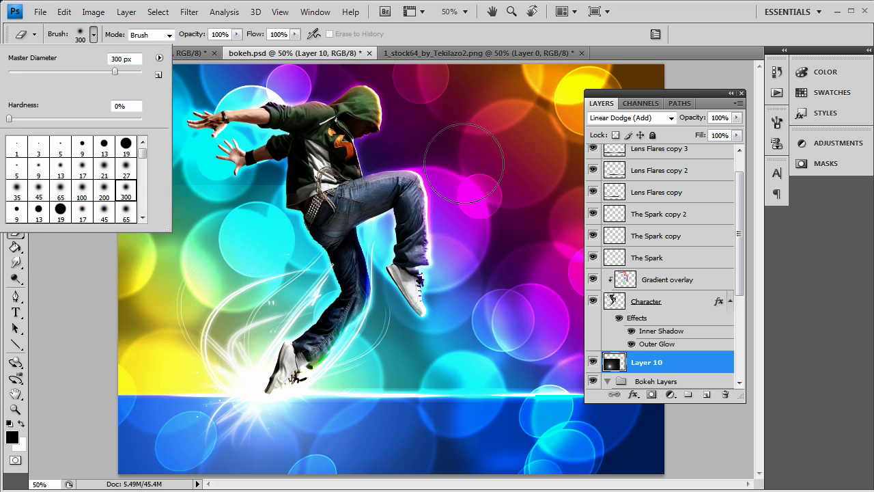
key(Return)
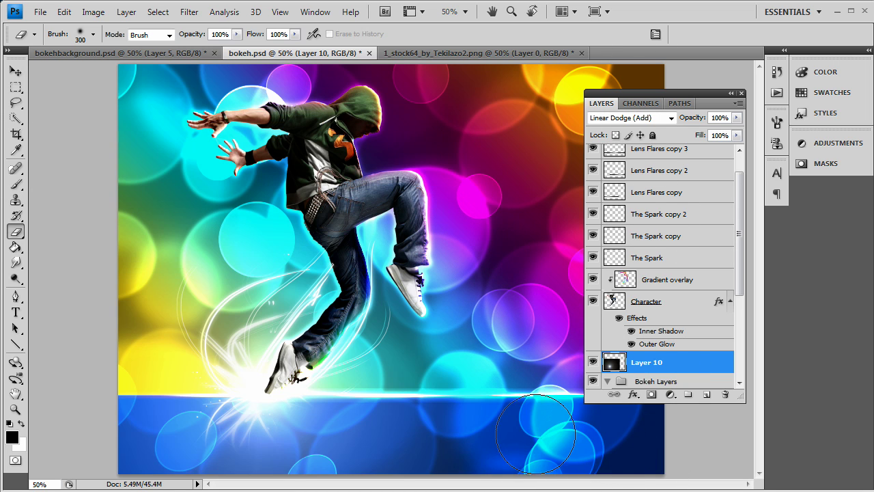
Step: Erase the hard glow edges near the right end of the floor line on Lens Flares copy 3 with a soft 21 px eraser
scroll(679, 211, up, 1)
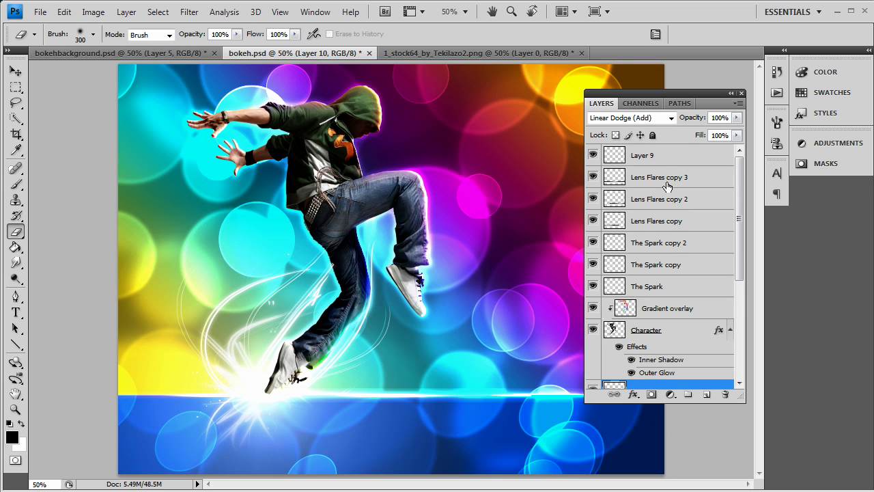
click(667, 187)
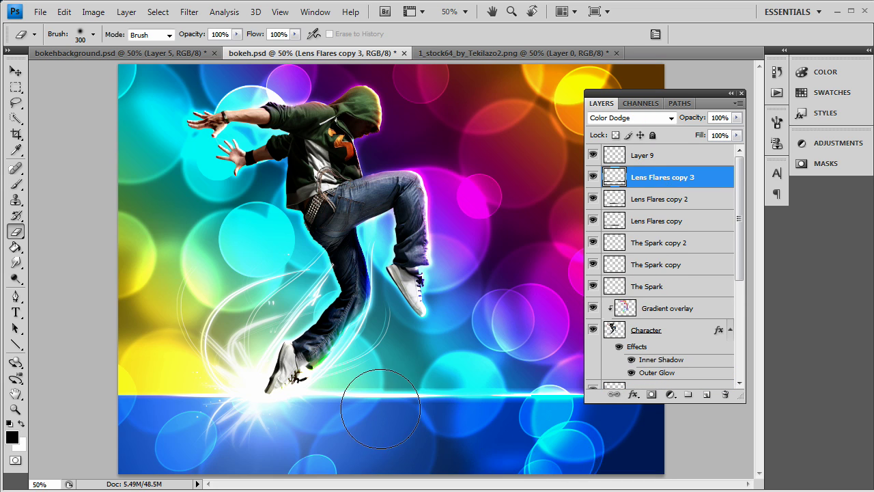
click(15, 409)
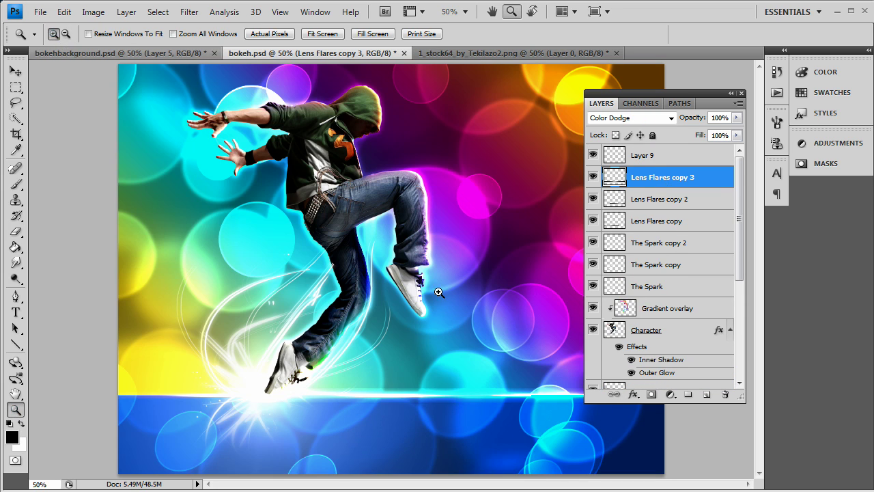
click(689, 436)
click(690, 434)
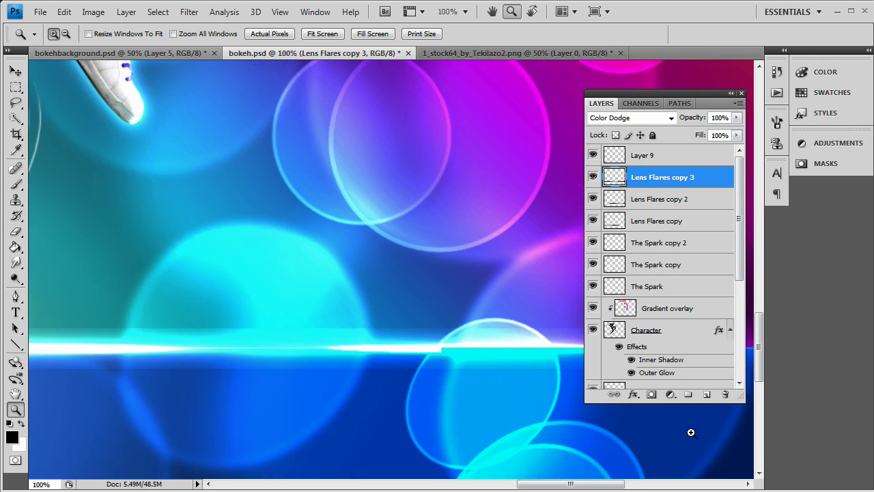
click(545, 383)
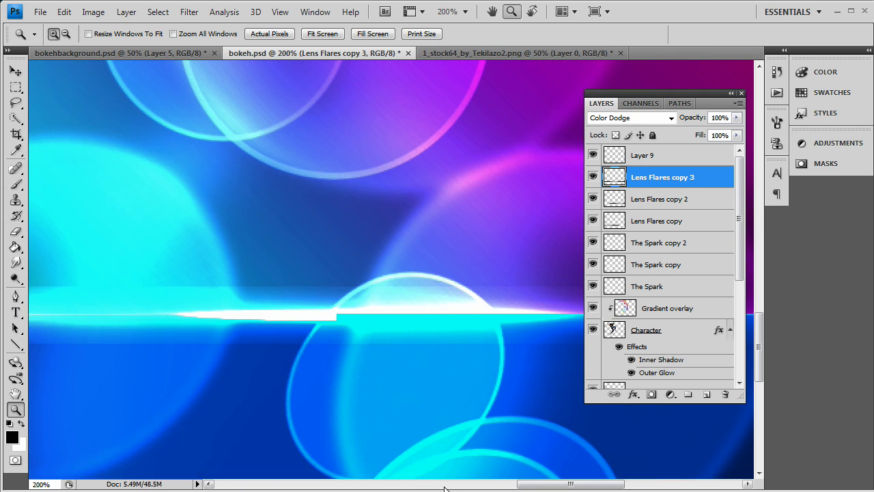
drag(553, 484, 592, 485)
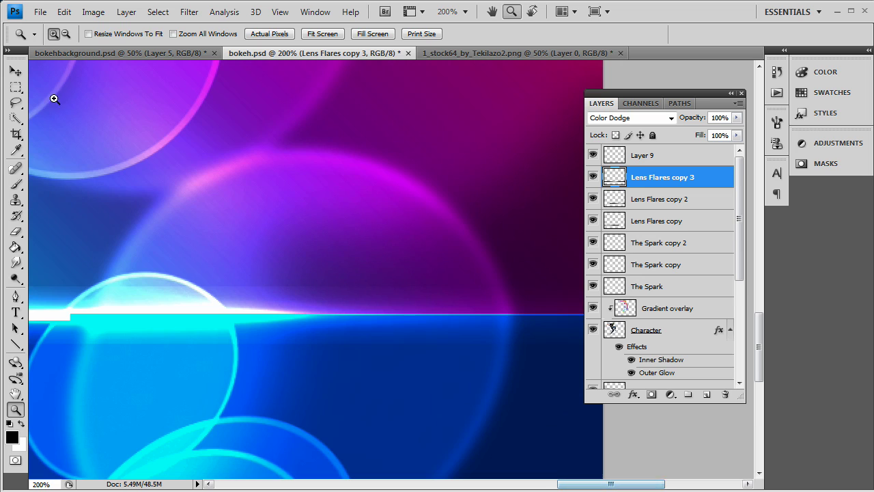
click(15, 231)
click(93, 34)
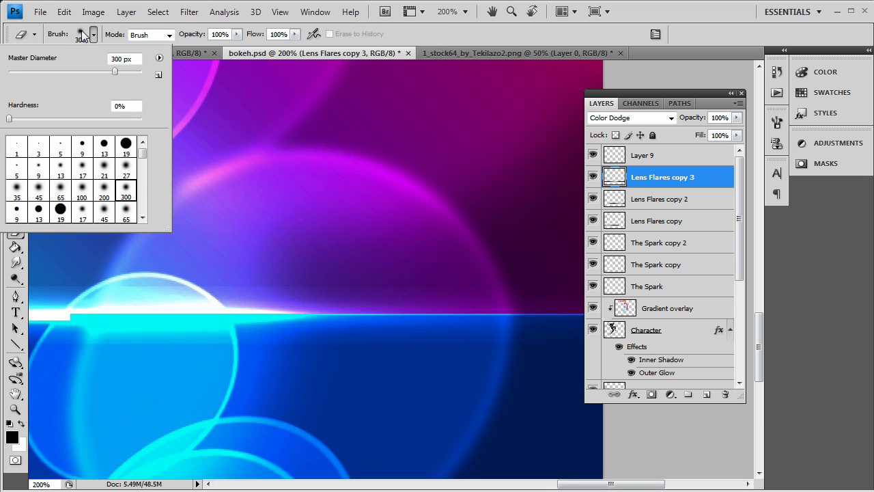
click(104, 168)
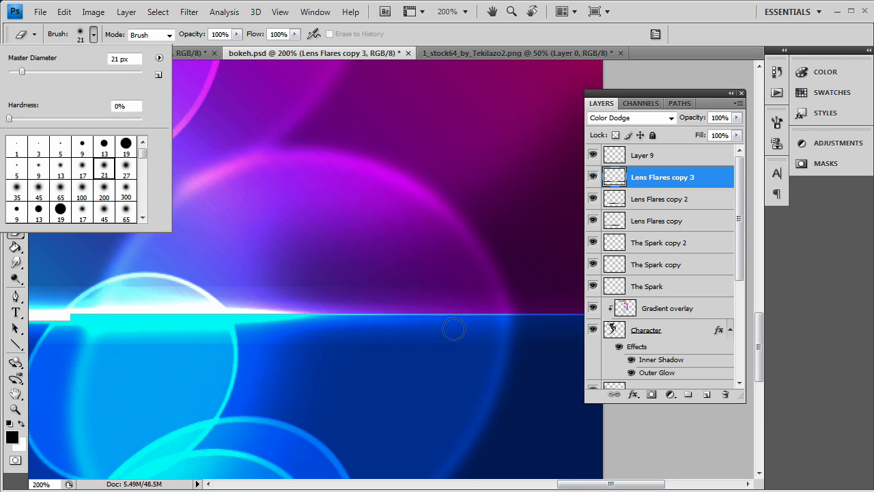
key(Return)
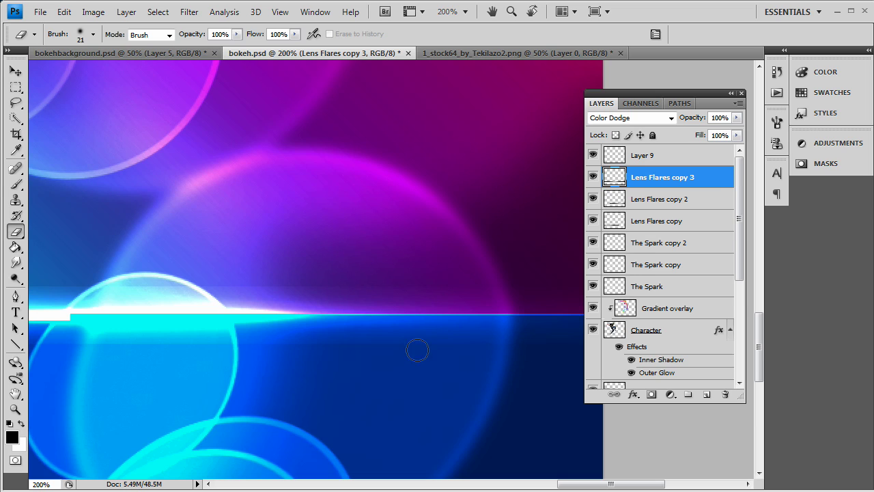
Step: Erase the hard glow edges above and below the right part of the floor line on Lens Flares copy 2
click(669, 205)
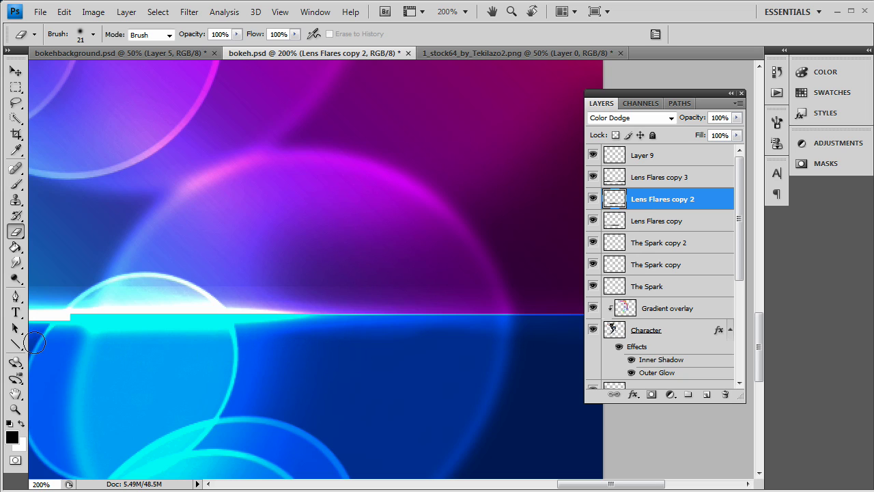
drag(575, 486, 594, 487)
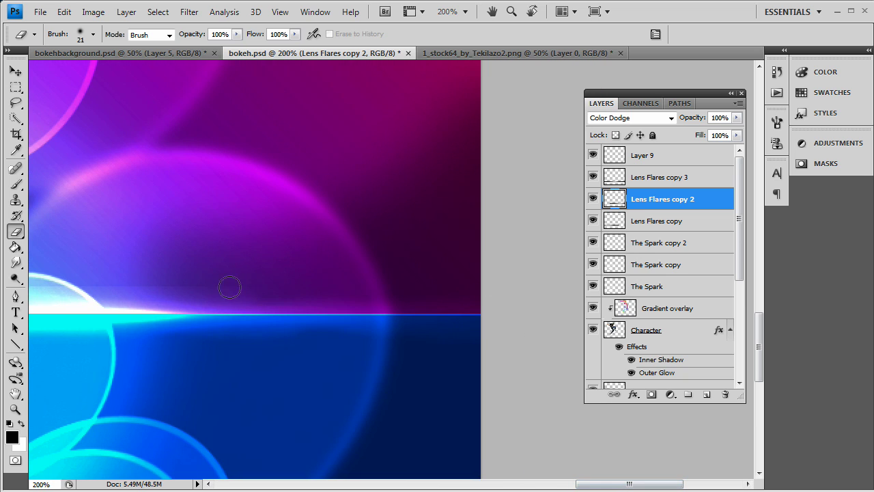
drag(621, 486, 581, 486)
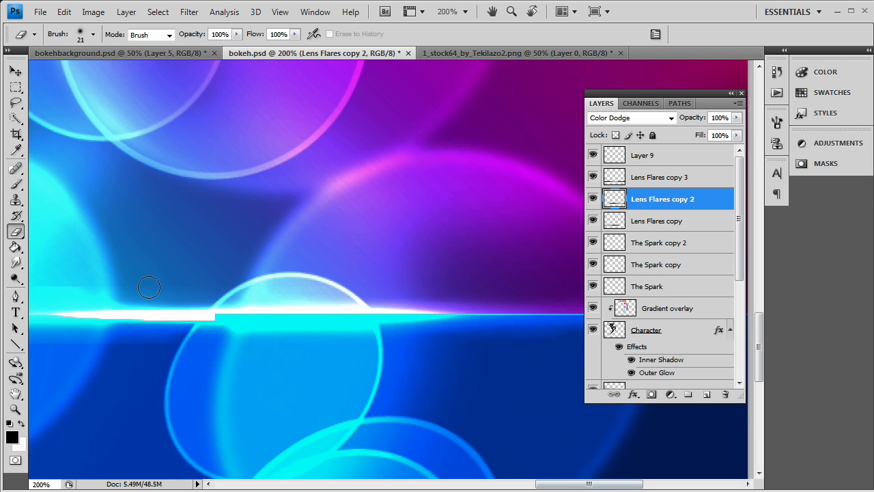
mouse_move(218, 327)
mouse_down()
mouse_move(80, 347)
mouse_move(181, 354)
mouse_up()
drag(578, 486, 540, 487)
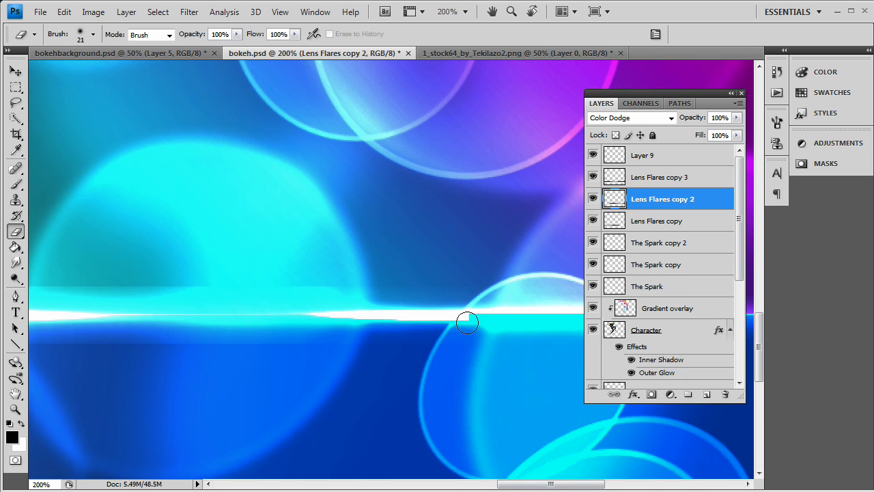
mouse_move(223, 343)
mouse_down()
mouse_move(214, 355)
mouse_move(90, 347)
mouse_up()
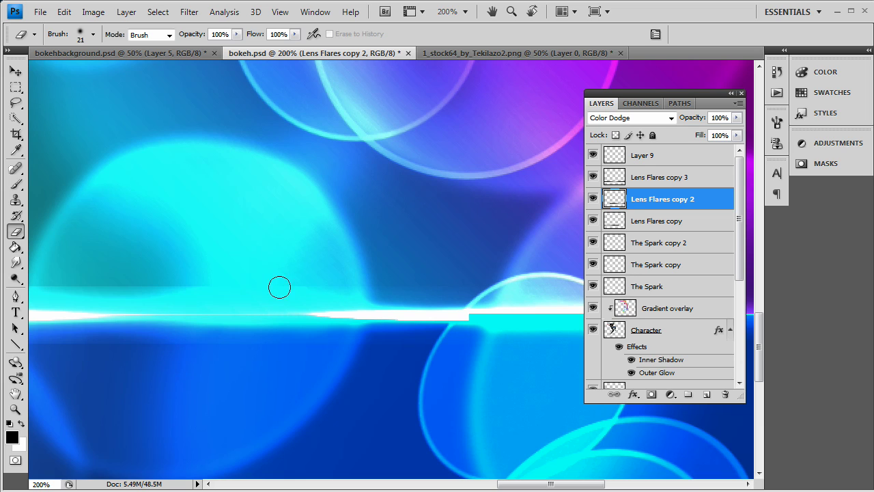
Step: Erase the hard edges on Lens Flares copy 3 above and below the floor line, from the cyan circle towards the foot
click(680, 220)
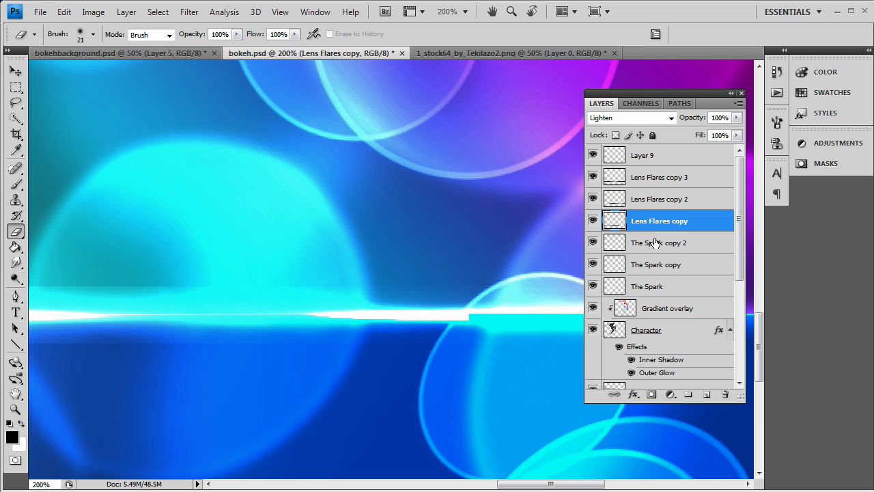
click(684, 176)
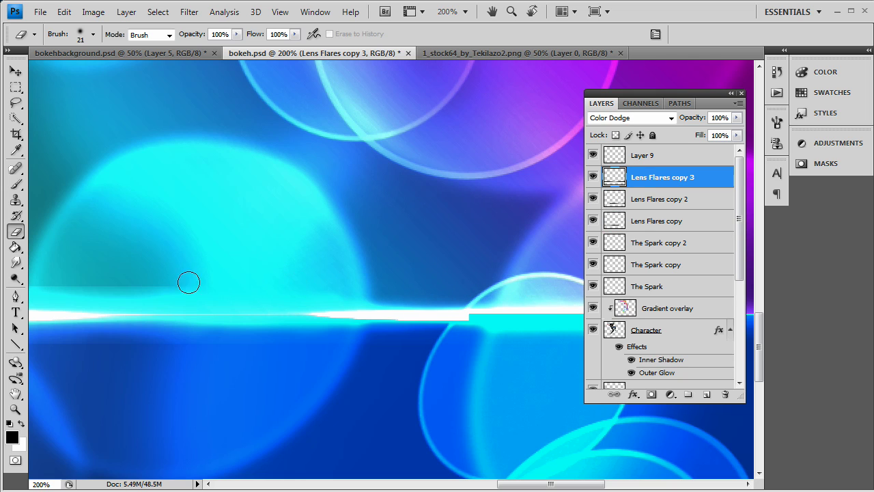
mouse_move(113, 285)
mouse_down()
mouse_move(78, 286)
mouse_move(204, 280)
mouse_up()
mouse_move(372, 351)
mouse_down()
mouse_move(260, 337)
mouse_move(143, 347)
mouse_up()
scroll(396, 447, left, 10)
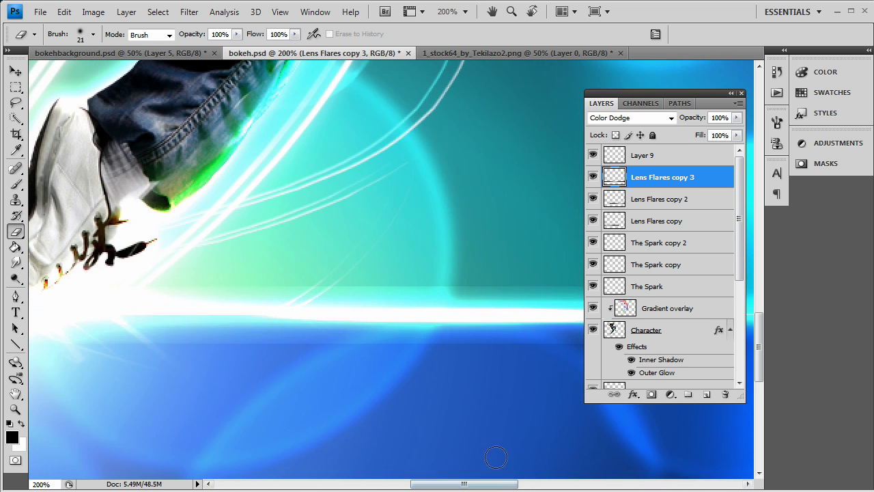
scroll(497, 484, right, 5)
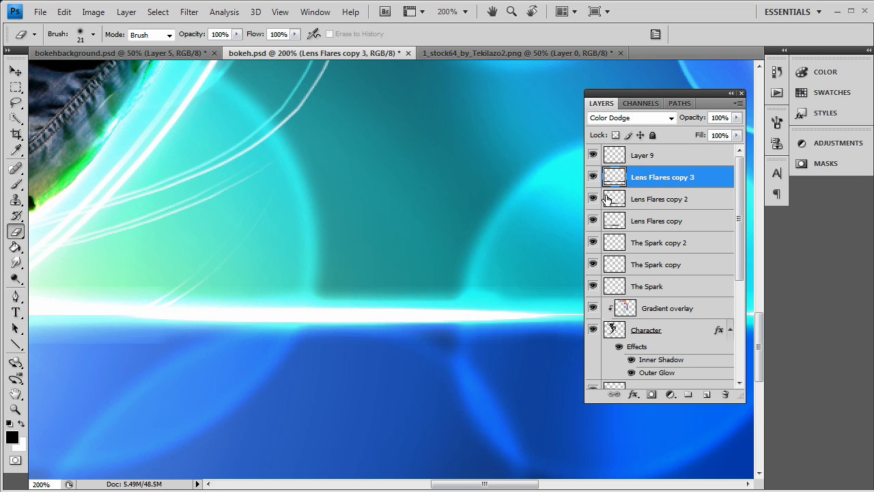
Step: Clean up the remaining hard glow edges beside the planted foot on Lens Flares copy, copy 2 and copy 3 with the eraser
click(678, 221)
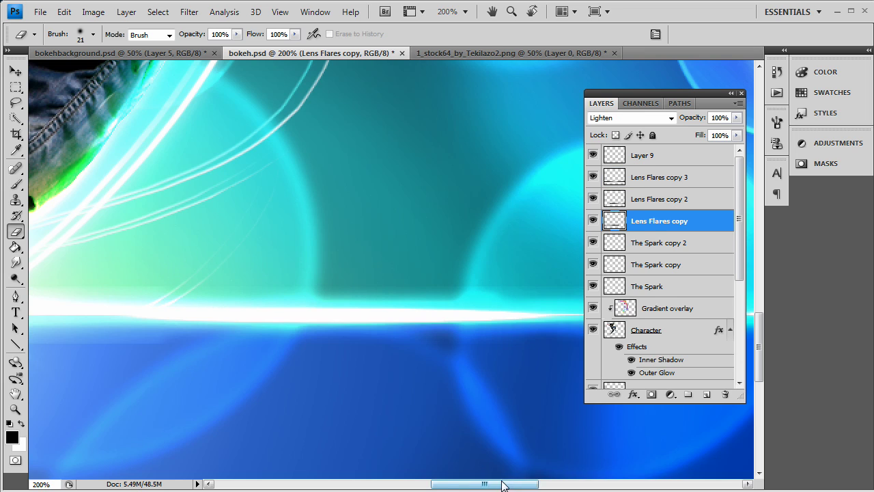
drag(508, 484, 445, 485)
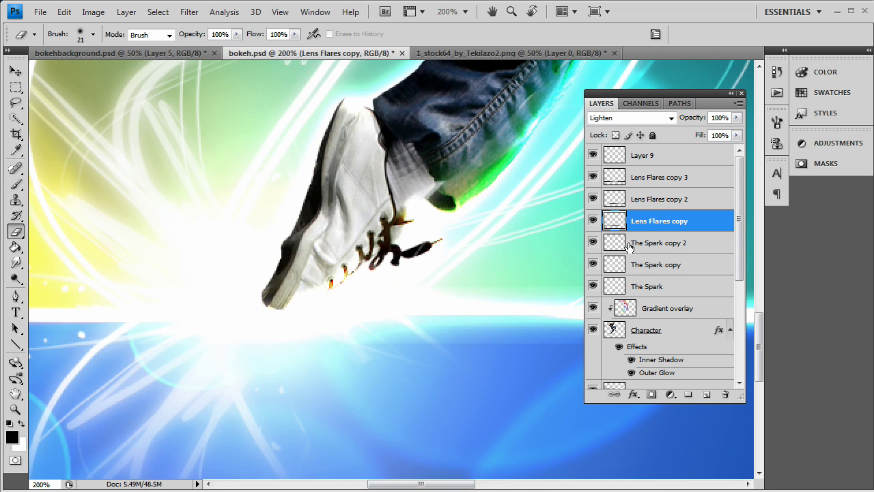
drag(421, 484, 373, 484)
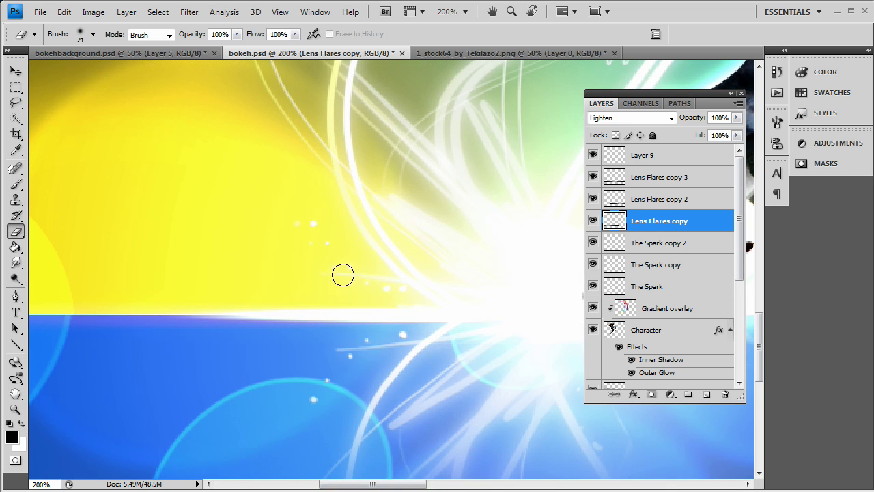
drag(381, 487, 466, 486)
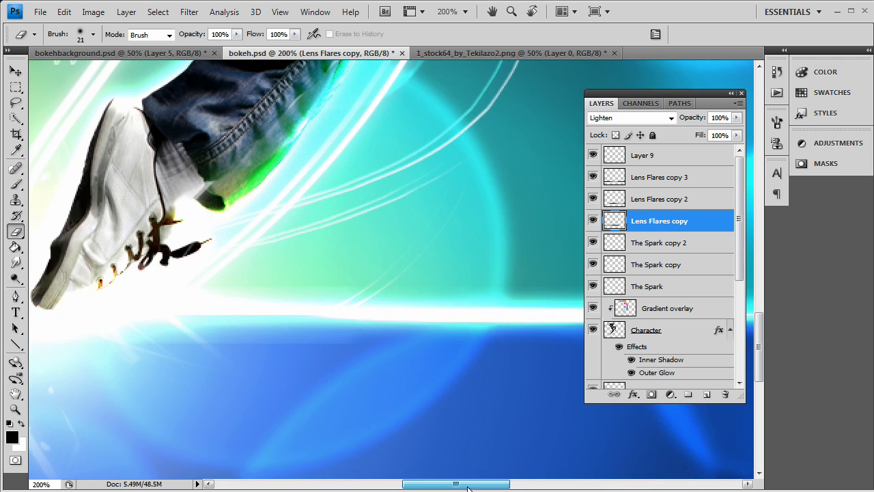
key(shift+alt+d)
click(675, 200)
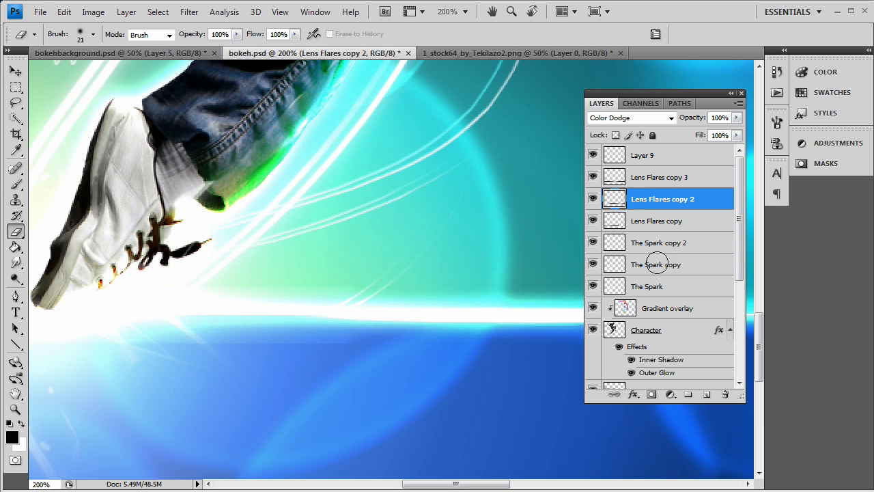
click(670, 228)
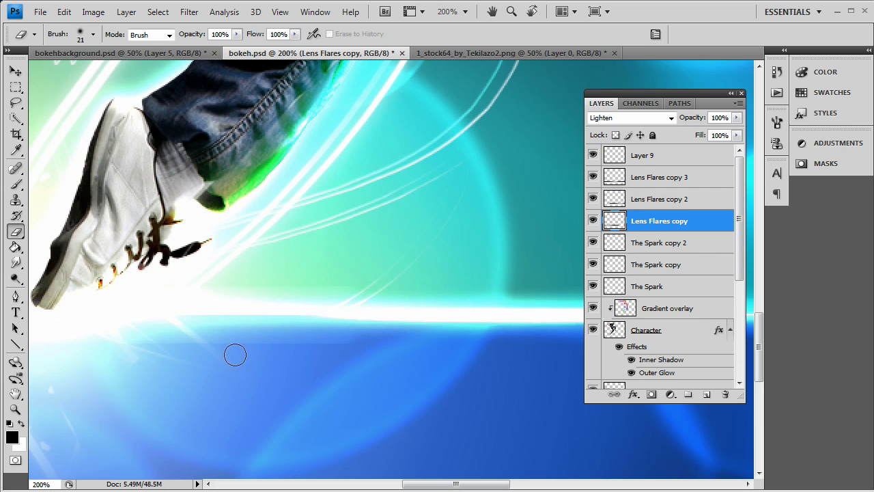
click(684, 180)
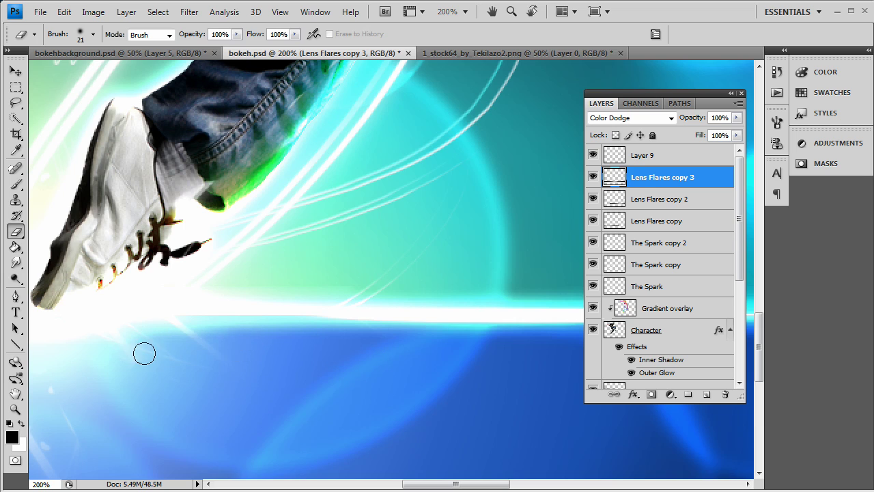
Step: Erase the leftover edges around the cyan circle on Lens Flares copy 3 and copy 2, and return to the whole image at 50%
drag(467, 485, 523, 485)
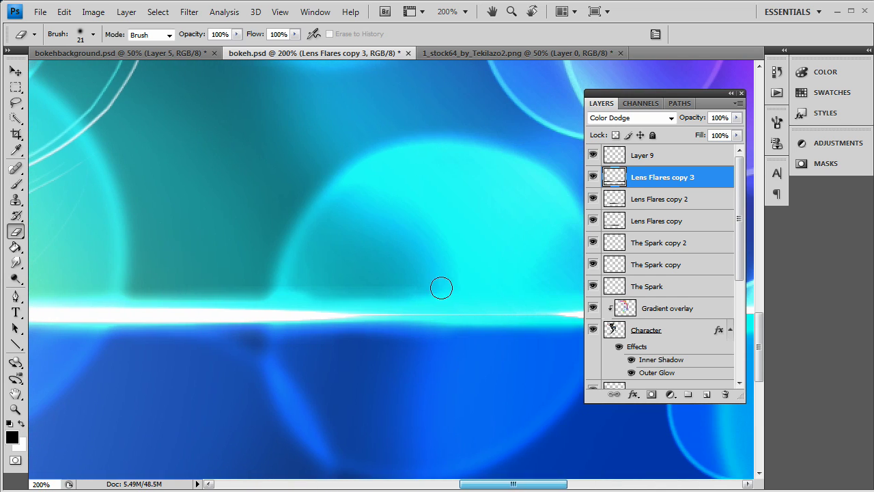
click(668, 198)
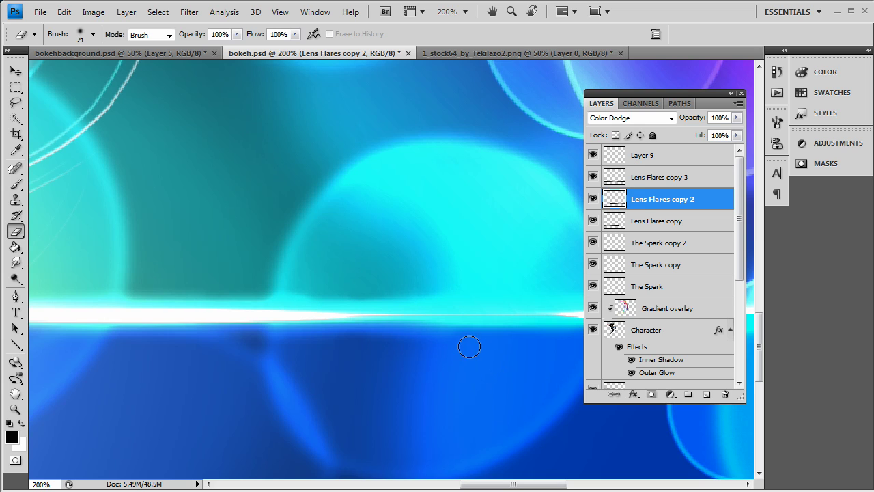
click(15, 409)
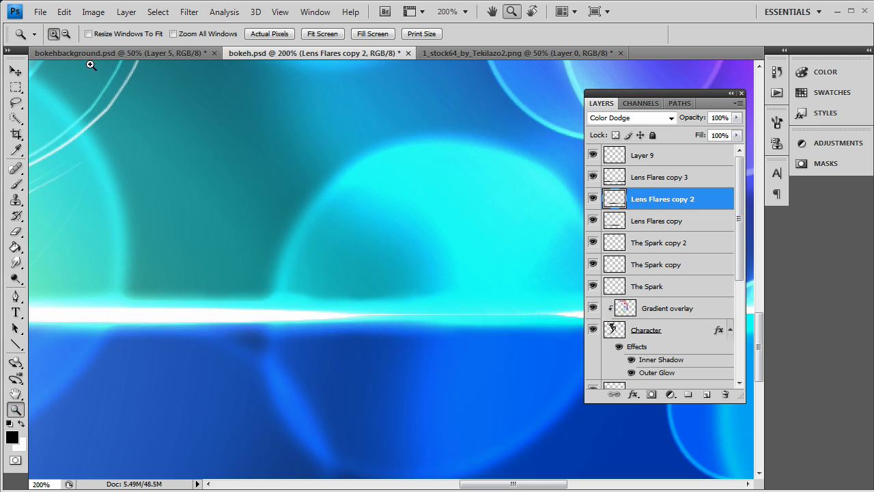
click(242, 343)
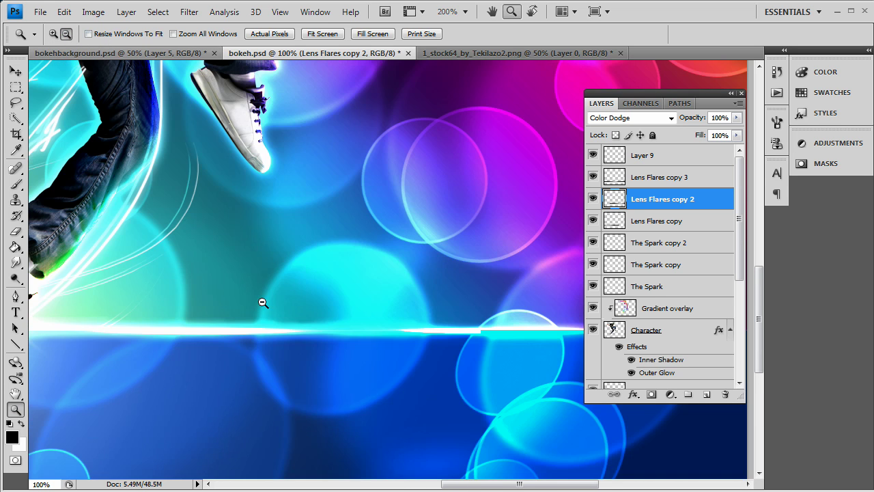
click(261, 285)
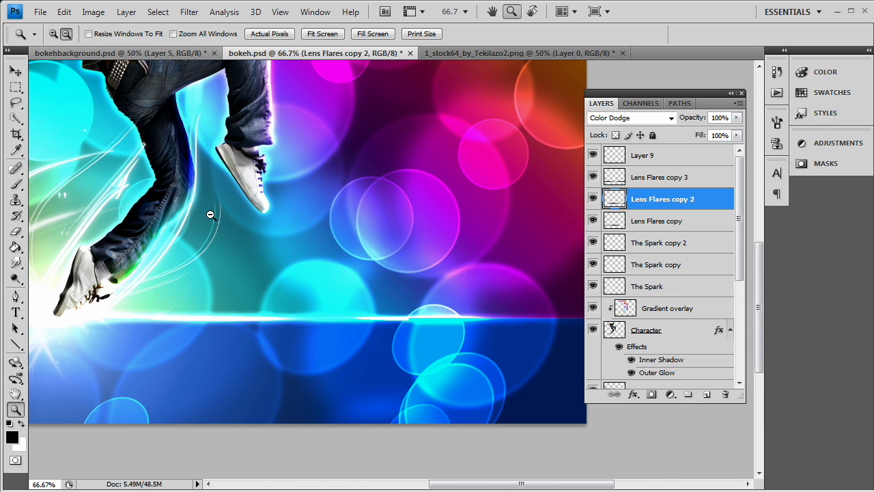
click(210, 215)
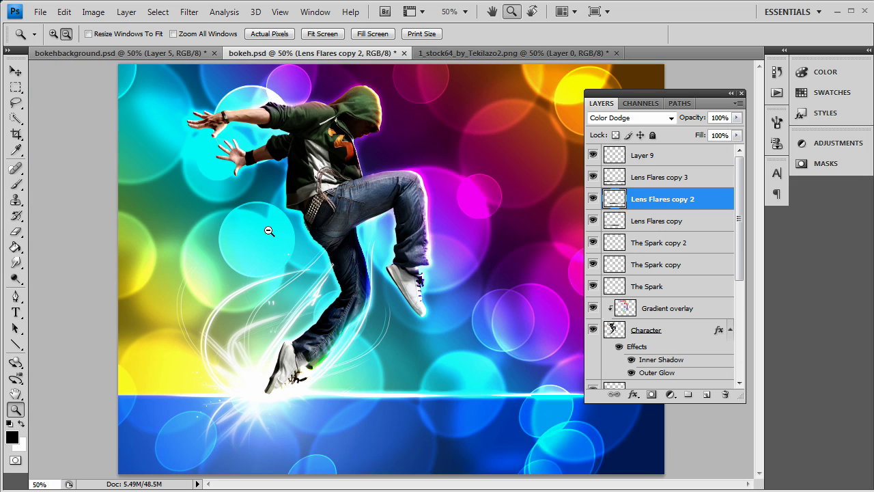